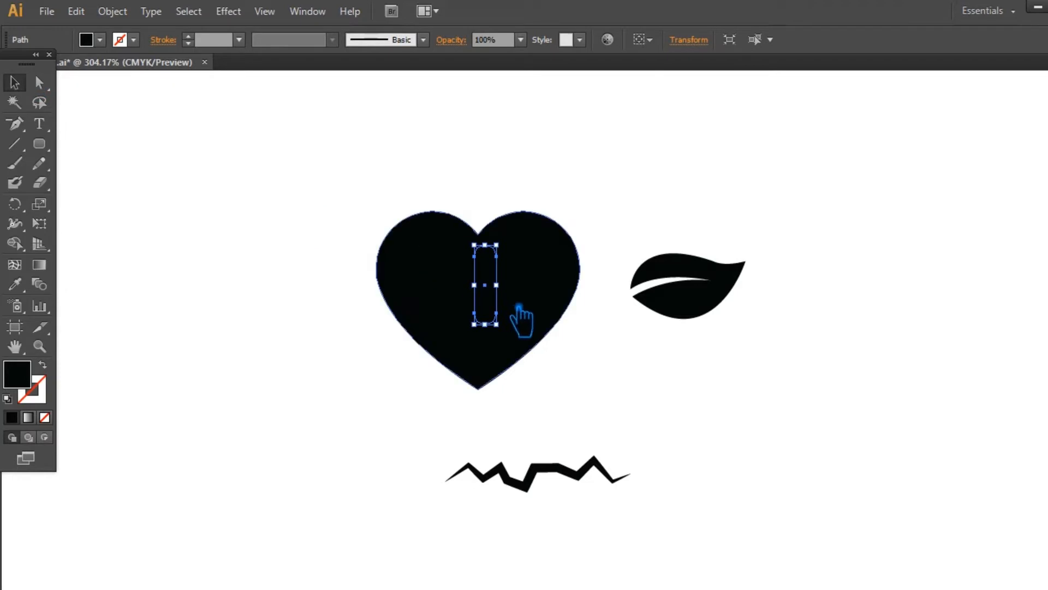
Fill the rounded bar inside the heart with dark grey-green and add a copy rotated 90° to form a cross.
{"action": "double_click", "coordinate": [16, 373]}
{"action": "left_click", "coordinate": [731, 139]}
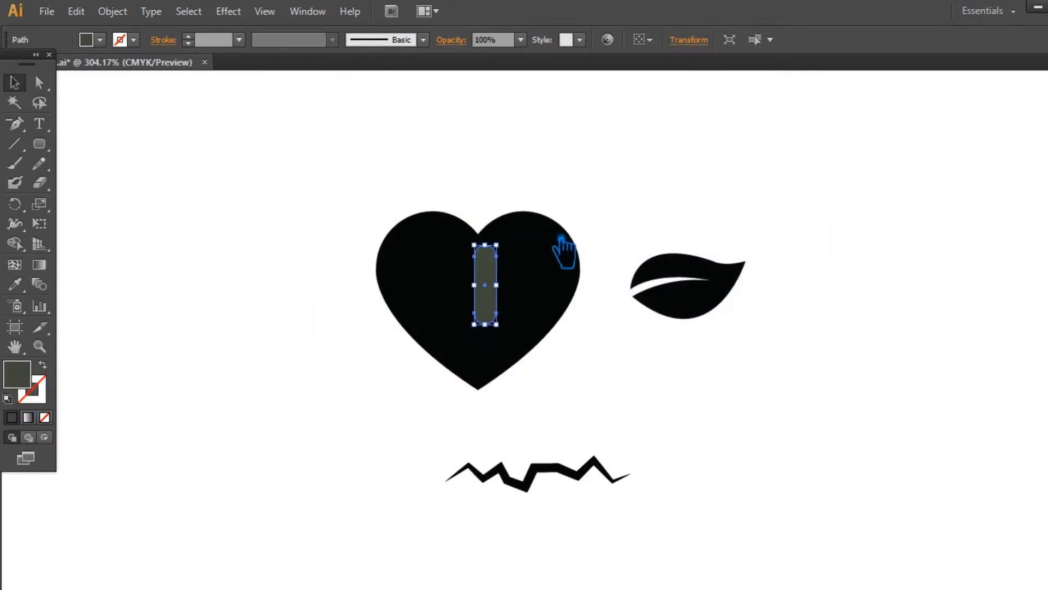
{"action": "left_click_drag", "start_coordinate": [517, 238], "coordinate": [568, 306]}
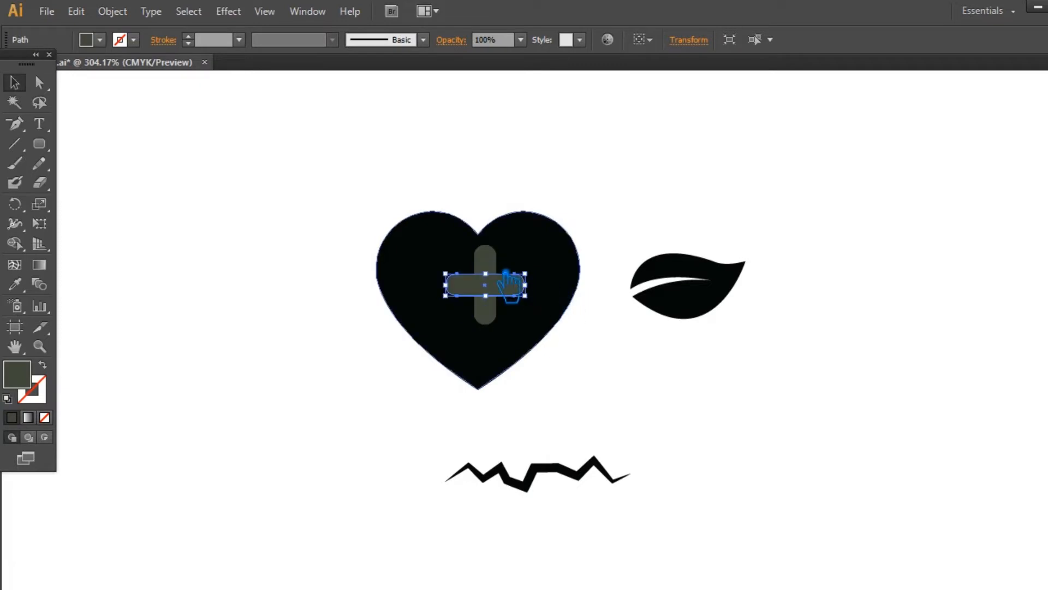
Group the vertical and horizontal bars of the cross.
{"action": "left_click", "coordinate": [496, 267], "text": "shift"}
{"action": "key", "text": "ctrl+g"}
{"action": "left_click", "coordinate": [583, 390]}
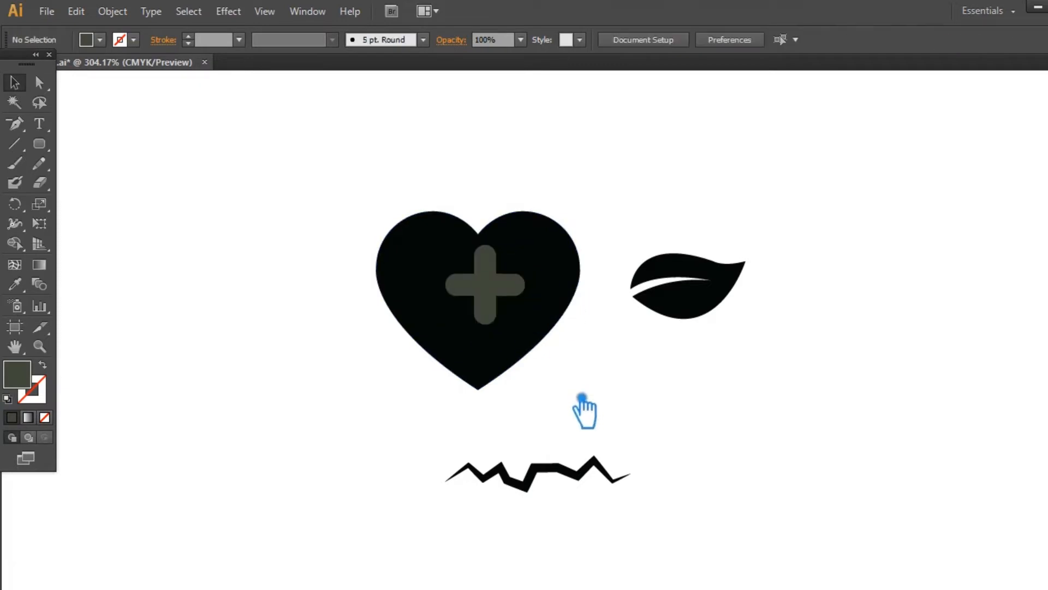
Move the cross group slightly down inside the heart.
{"action": "left_click", "coordinate": [497, 285]}
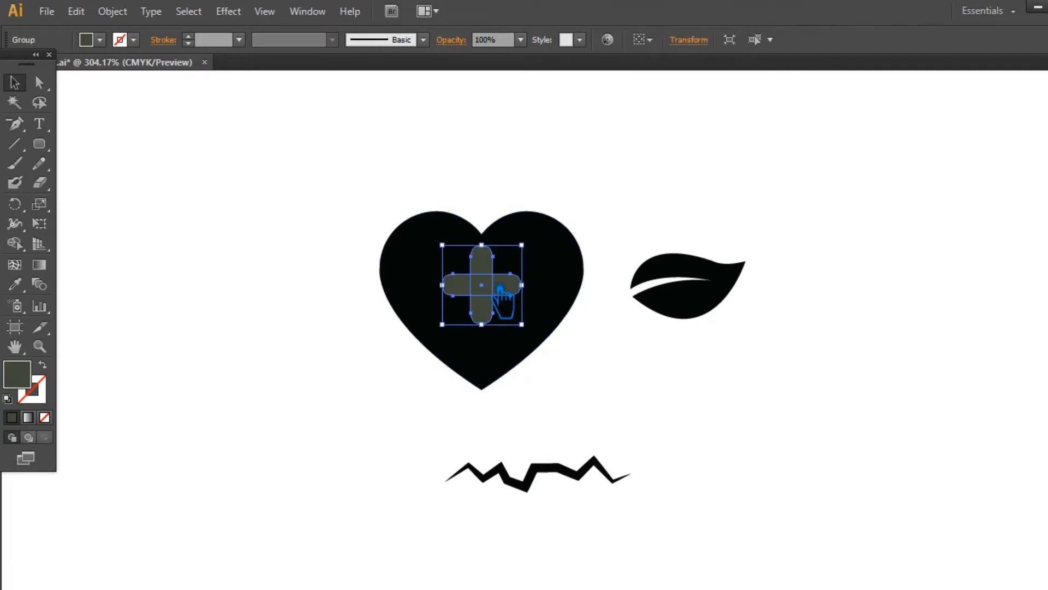
{"action": "key", "text": "Down"}
{"action": "key", "text": "Down"}
{"action": "key", "text": "Down"}
{"action": "key", "text": "Down"}
{"action": "key", "text": "Down"}
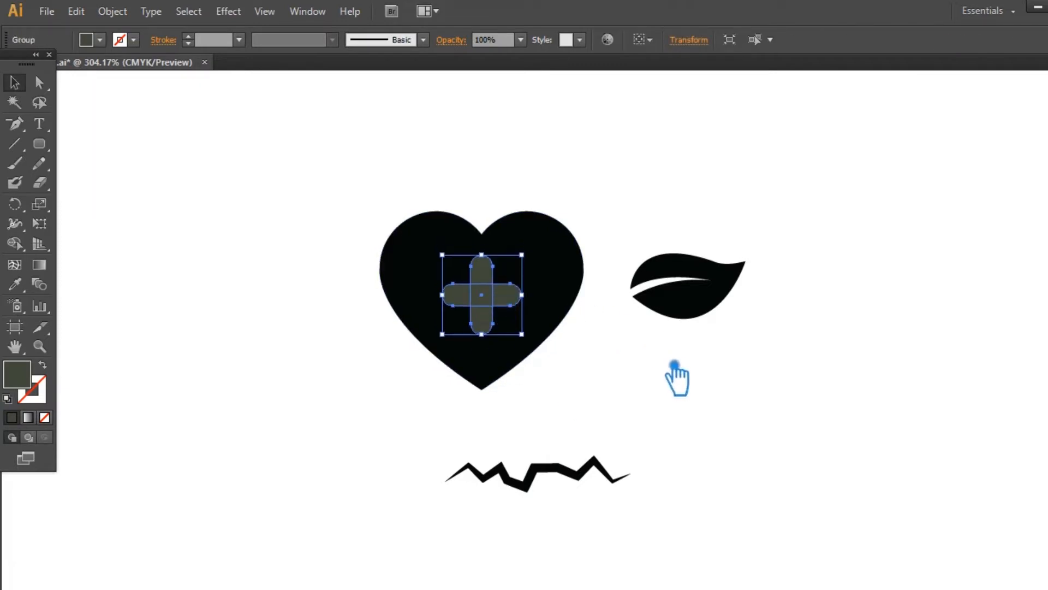
{"action": "left_click", "coordinate": [675, 365]}
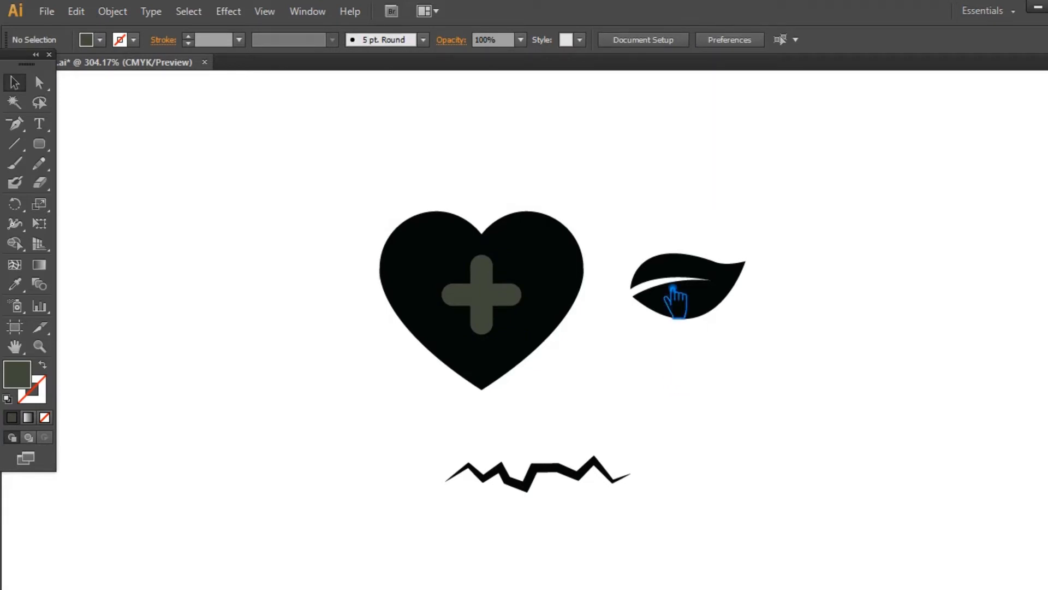
Align the heart and the cross group on their horizontal centres.
{"action": "key", "text": "ctrl+plus"}
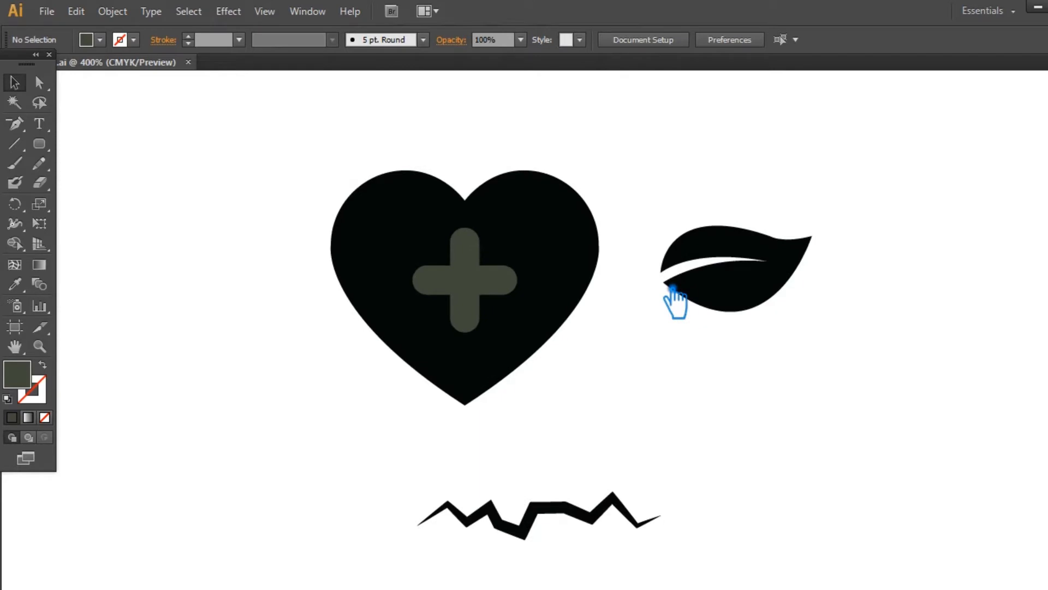
{"action": "key", "text": "ctrl+plus"}
{"action": "key", "text": "ctrl+minus"}
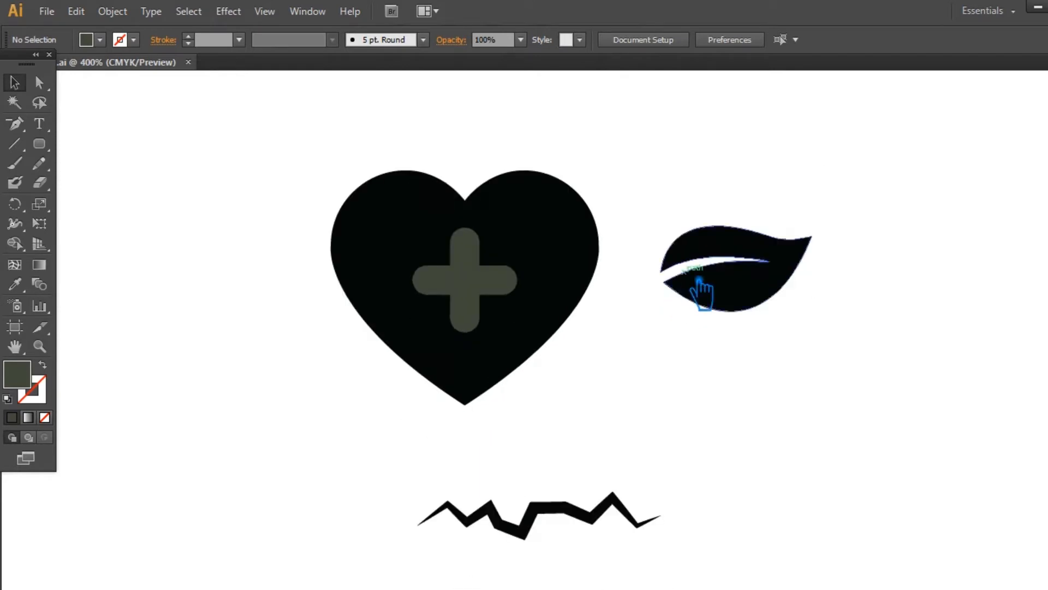
{"action": "left_click_drag", "start_coordinate": [589, 430], "coordinate": [267, 136]}
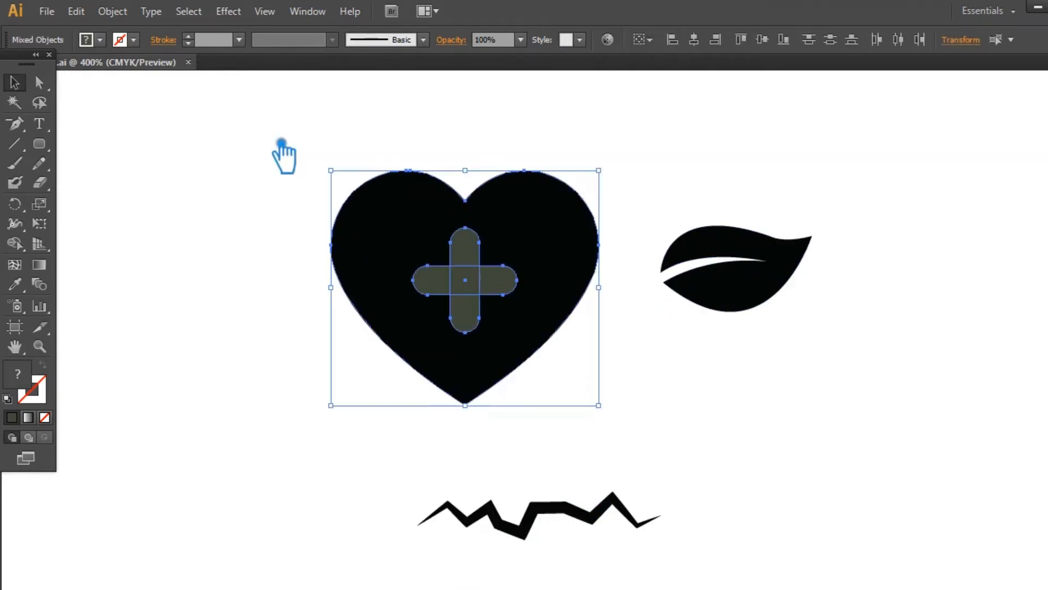
{"action": "left_click", "coordinate": [694, 40]}
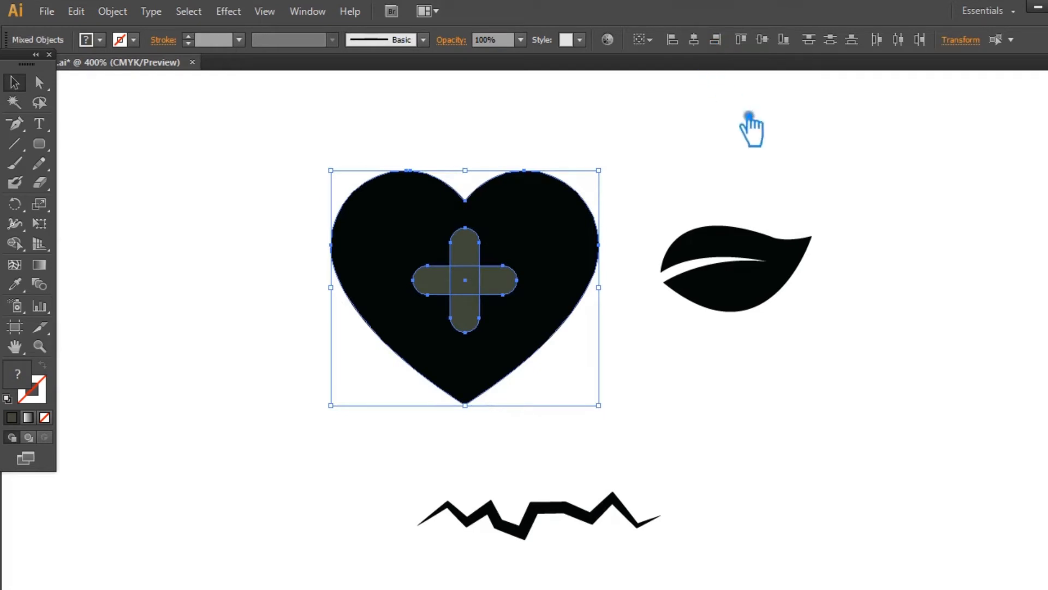
{"action": "left_click", "coordinate": [738, 147]}
Move the zigzag shape from below the heart onto the horizontal bar of the cross.
{"action": "left_click_drag", "start_coordinate": [566, 516], "coordinate": [503, 278]}
{"action": "key", "text": "ctrl+plus"}
{"action": "key", "text": "ctrl+plus"}
{"action": "key", "text": "ctrl+plus"}
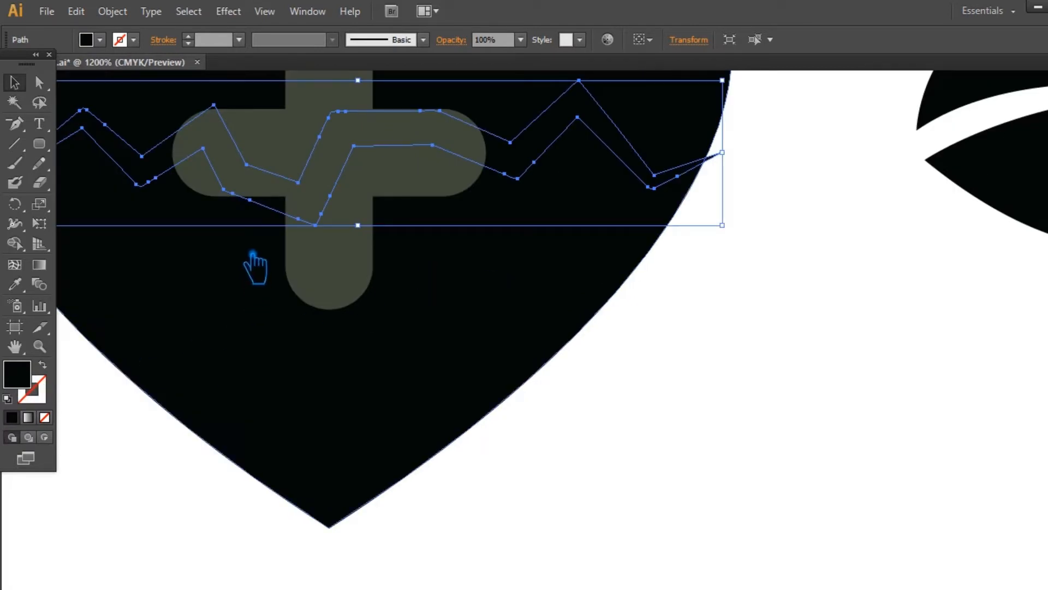
Fill the zigzag with white (FFFFFF) and scale it down to fit inside the cross's horizontal bar.
{"action": "double_click", "coordinate": [17, 373]}
{"action": "left_click", "coordinate": [340, 136]}
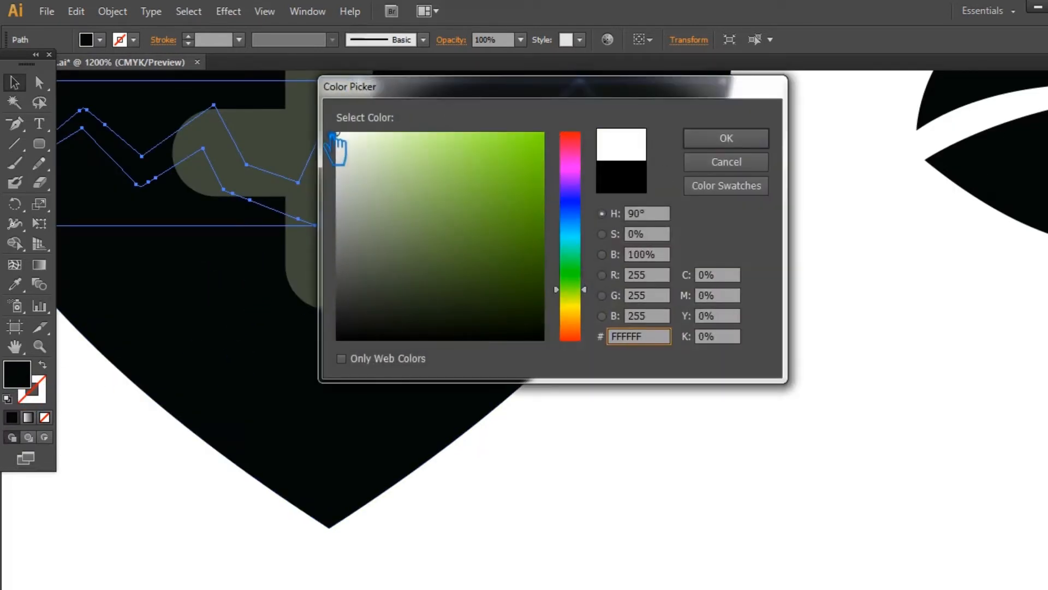
{"action": "left_click", "coordinate": [725, 137]}
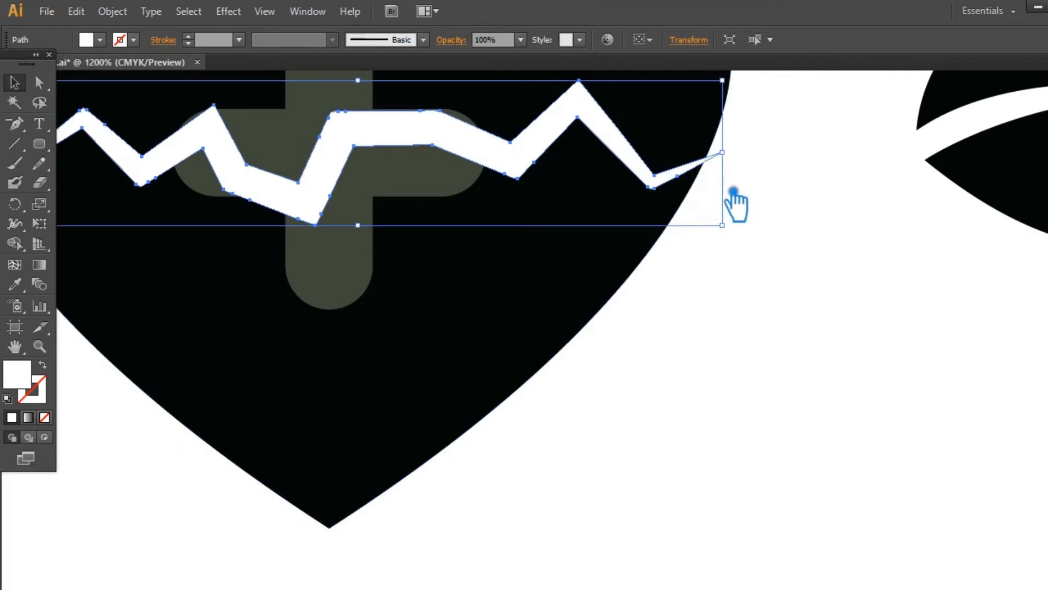
{"action": "left_click_drag", "start_coordinate": [739, 86], "coordinate": [511, 137]}
Reflect the zigzag across the vertical axis and shift it to the middle of the cross.
{"action": "right_click", "coordinate": [451, 152]}
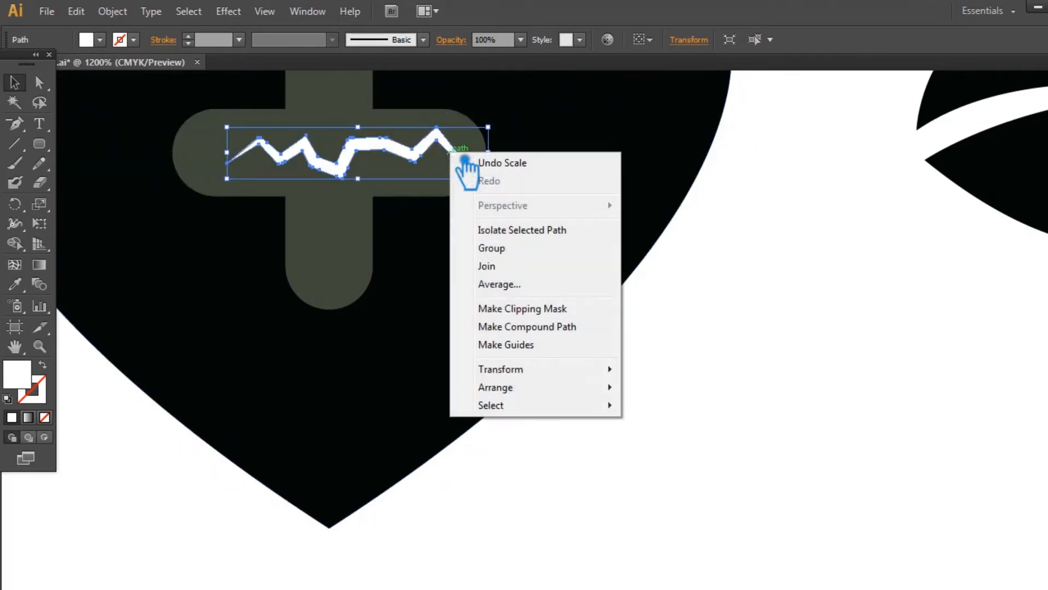
{"action": "mouse_move", "coordinate": [546, 370]}
{"action": "left_click", "coordinate": [662, 430]}
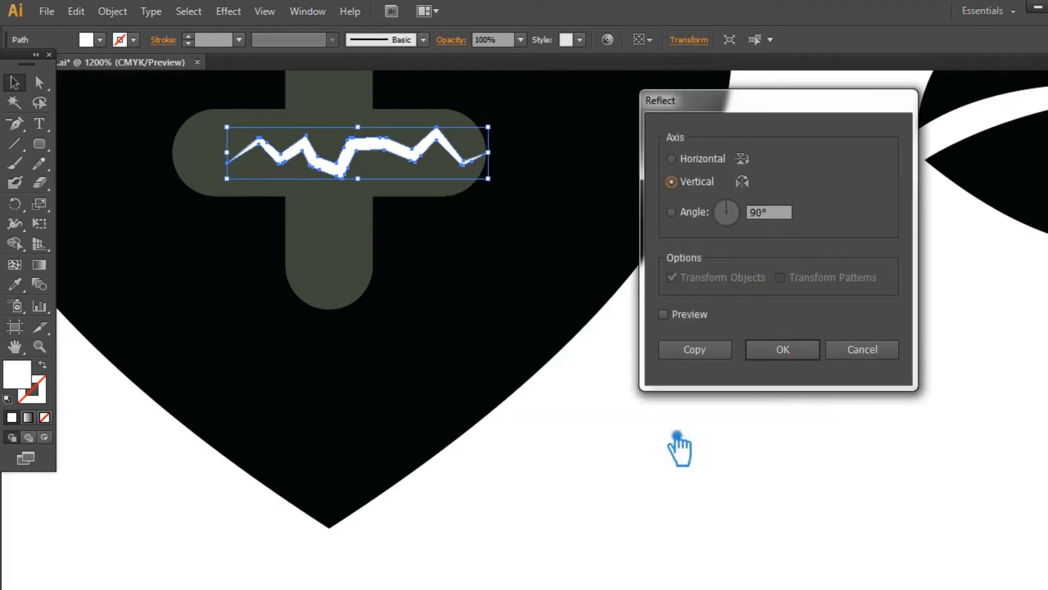
{"action": "left_click", "coordinate": [784, 349]}
{"action": "left_click", "coordinate": [786, 368]}
{"action": "left_click_drag", "start_coordinate": [338, 143], "coordinate": [312, 143]}
{"action": "left_click", "coordinate": [695, 203]}
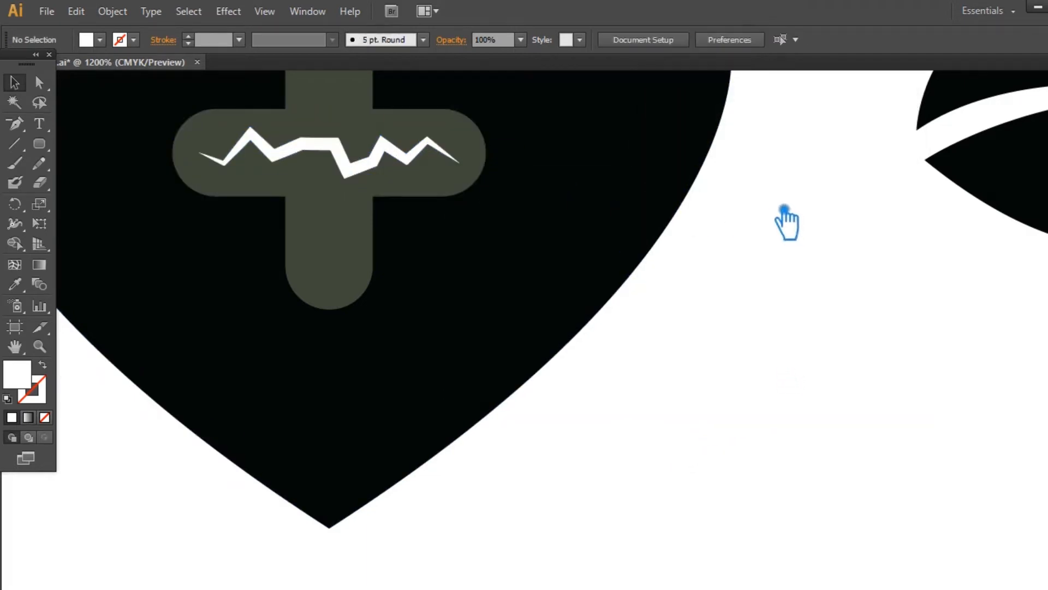
Align the zigzag with the cross group on their vertical centres.
{"action": "left_click", "coordinate": [363, 183]}
{"action": "left_click", "coordinate": [366, 179]}
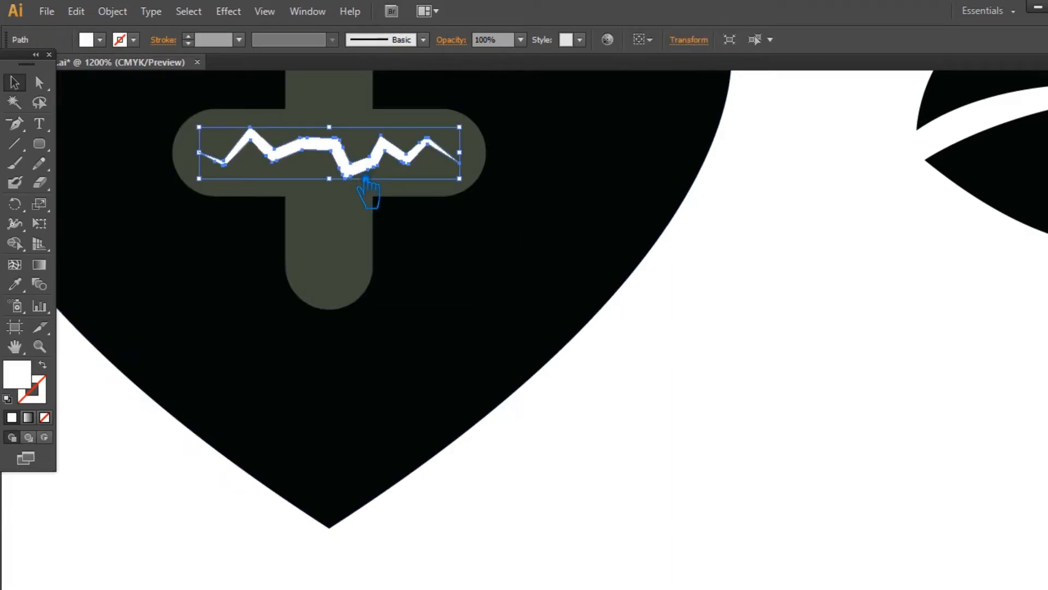
{"action": "left_click", "coordinate": [353, 222], "text": "shift"}
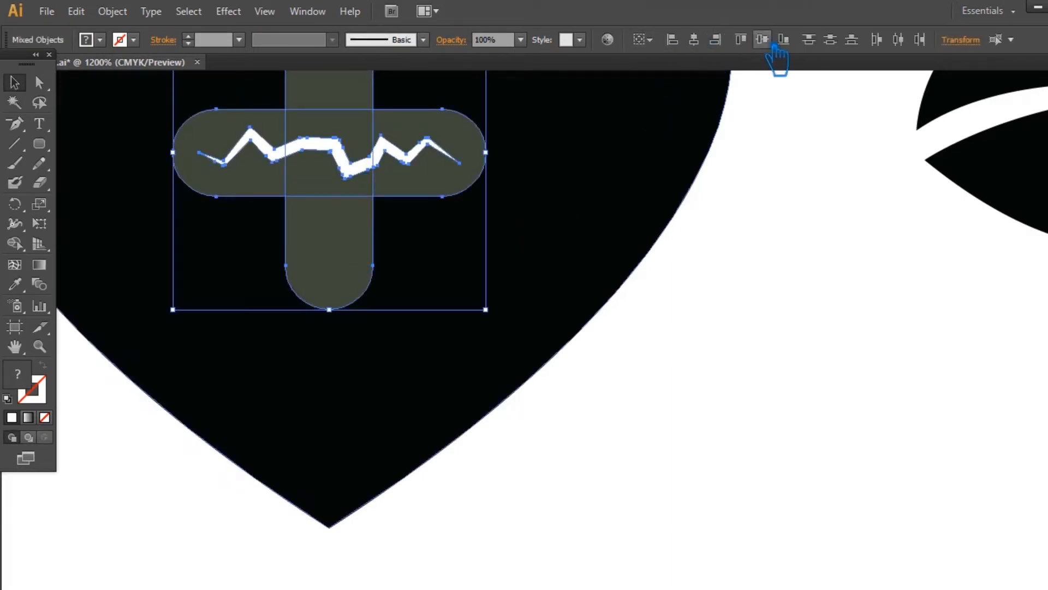
{"action": "left_click", "coordinate": [796, 409]}
Enlarge the zigzag from its centre until its tips just pass the ends of the horizontal bar.
{"action": "left_click", "coordinate": [367, 183]}
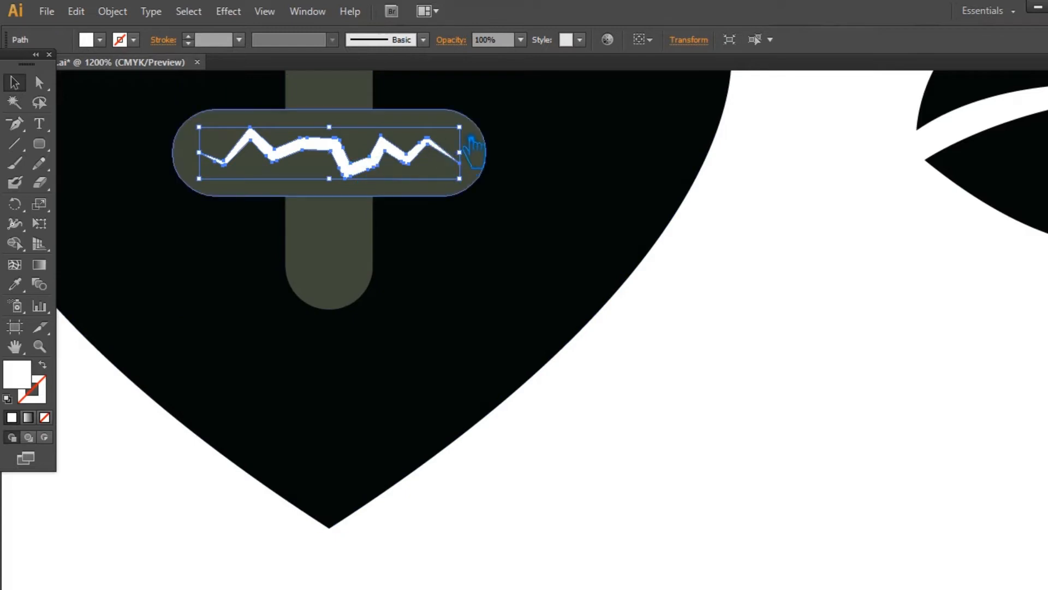
{"action": "left_click_drag", "start_coordinate": [477, 140], "coordinate": [506, 134]}
{"action": "left_click", "coordinate": [650, 309]}
Cut the cross out of the heart with the Pathfinder Minus Front operation.
{"action": "left_click", "coordinate": [339, 257]}
{"action": "left_click", "coordinate": [398, 343], "text": "shift"}
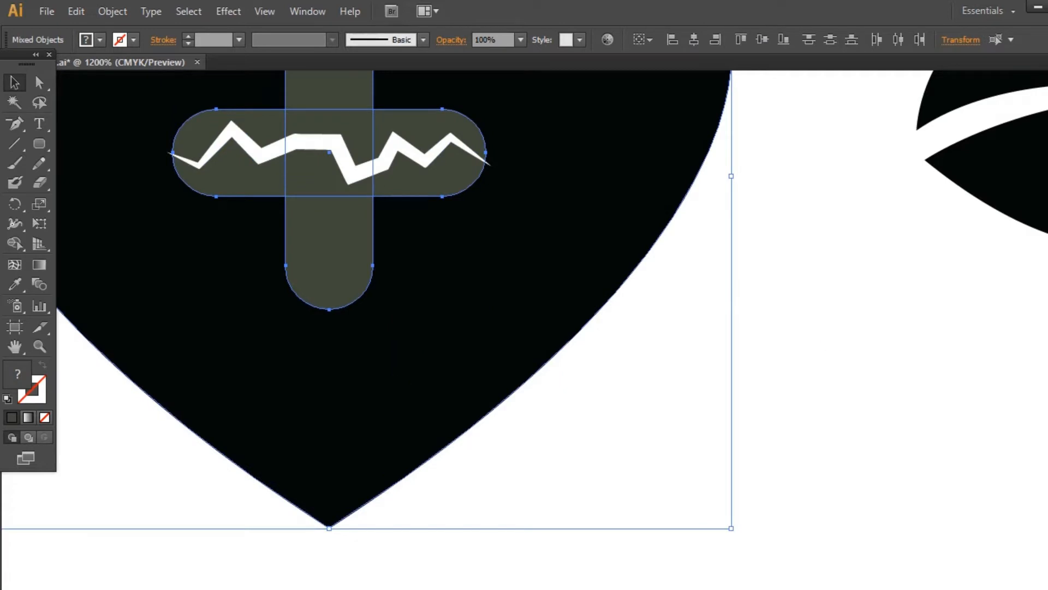
{"action": "key", "text": "shift+ctrl+F9"}
{"action": "left_click", "coordinate": [934, 437]}
Fill the zigzag across the cut-out cross with black (000000).
{"action": "left_click", "coordinate": [338, 168]}
{"action": "left_click", "coordinate": [354, 162]}
{"action": "double_click", "coordinate": [34, 378]}
{"action": "type", "text": "000000"}
{"action": "left_click", "coordinate": [732, 139]}
{"action": "left_click", "coordinate": [794, 210]}
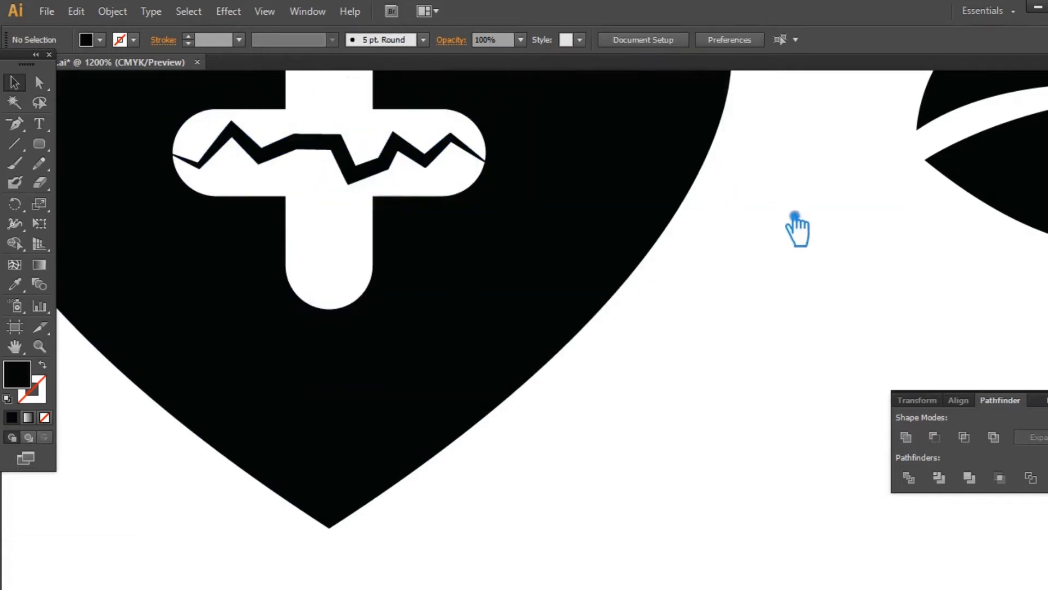
Select the zigzag together with the heart and open the Pathfinder options.
{"action": "left_click_drag", "start_coordinate": [863, 260], "coordinate": [883, 336]}
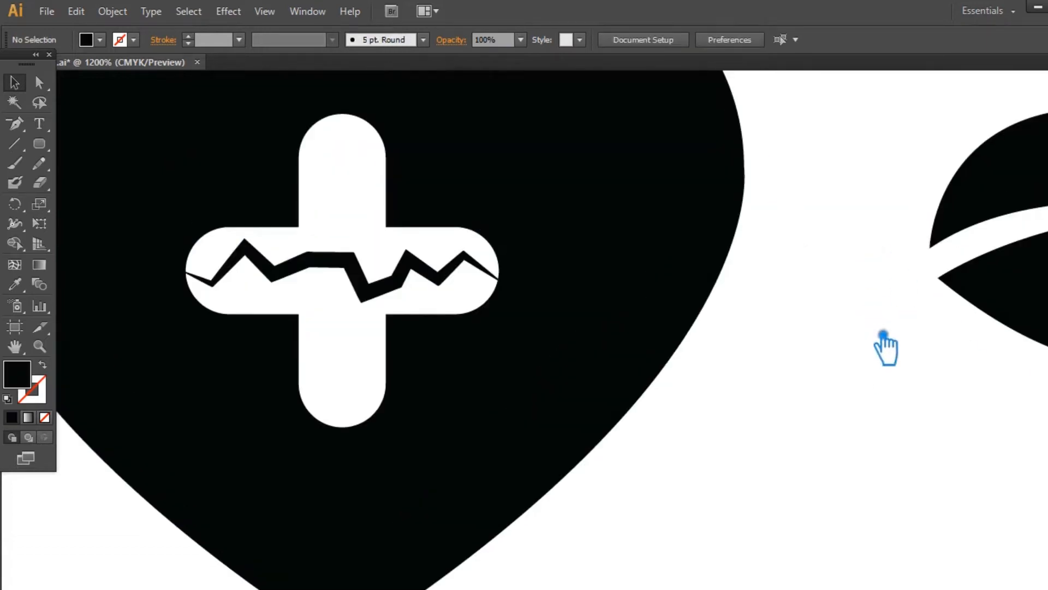
{"action": "key", "text": "ctrl+minus"}
{"action": "left_click_drag", "start_coordinate": [732, 211], "coordinate": [736, 242]}
{"action": "left_click", "coordinate": [339, 238]}
{"action": "left_click", "coordinate": [408, 326]}
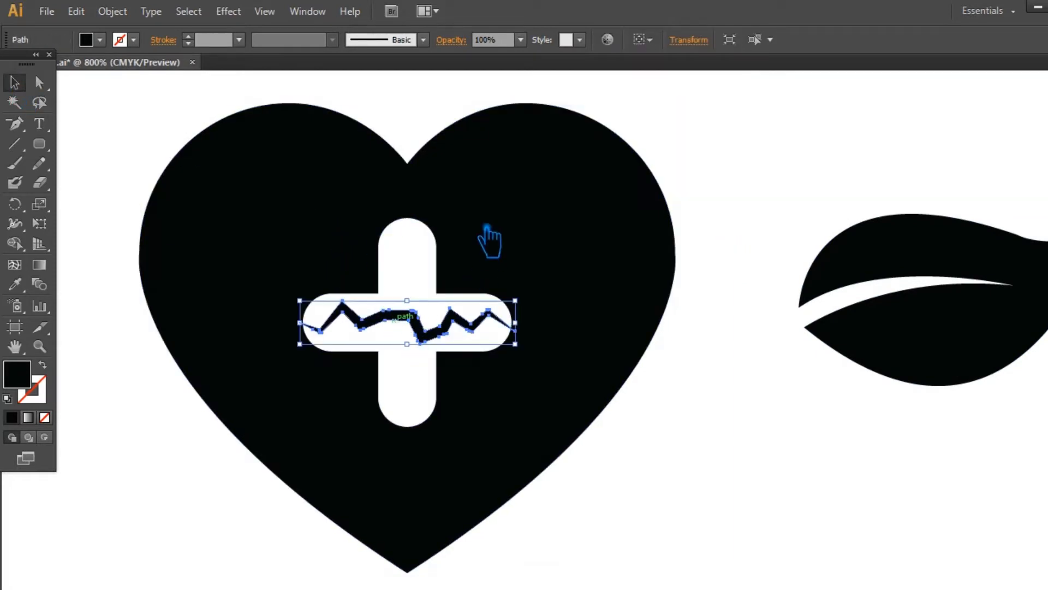
{"action": "left_click", "coordinate": [572, 227], "text": "shift"}
{"action": "key", "text": "ctrl+shift+F9"}
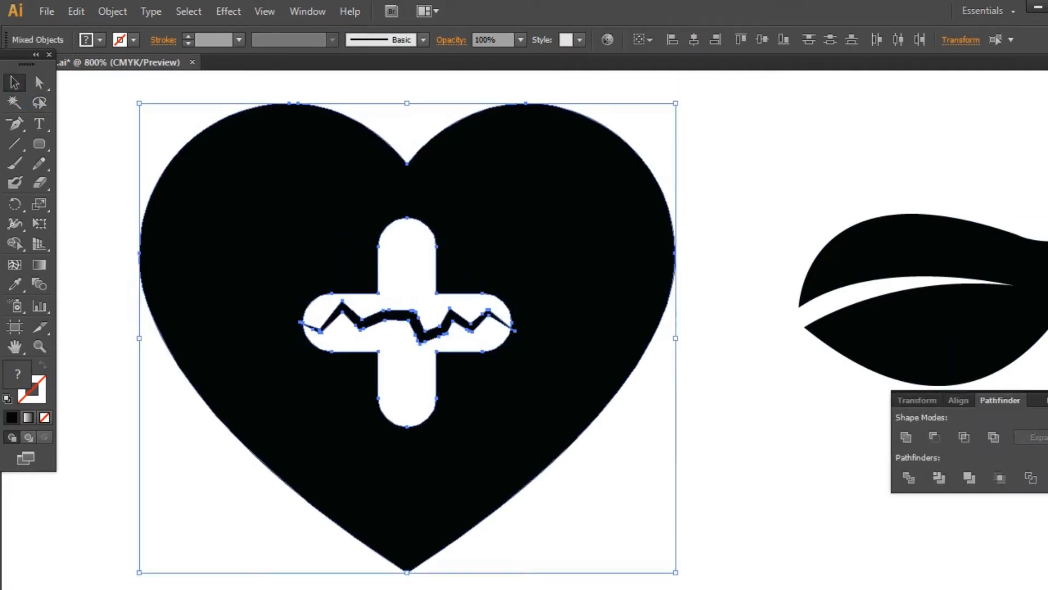
{"action": "left_click", "coordinate": [784, 358]}
{"action": "left_click", "coordinate": [1045, 394]}
Fit the leaf into the notch at the top of the heart, scaled down and rotated to point upward.
{"action": "left_click_drag", "start_coordinate": [946, 251], "coordinate": [573, 163]}
{"action": "left_click_drag", "start_coordinate": [799, 183], "coordinate": [849, 335]}
{"action": "left_click_drag", "start_coordinate": [734, 319], "coordinate": [702, 203]}
{"action": "left_click_drag", "start_coordinate": [766, 182], "coordinate": [652, 140]}
{"action": "left_click_drag", "start_coordinate": [669, 197], "coordinate": [638, 171]}
{"action": "left_click_drag", "start_coordinate": [840, 194], "coordinate": [840, 287]}
{"action": "left_click_drag", "start_coordinate": [607, 135], "coordinate": [538, 243]}
{"action": "left_click_drag", "start_coordinate": [551, 345], "coordinate": [555, 337]}
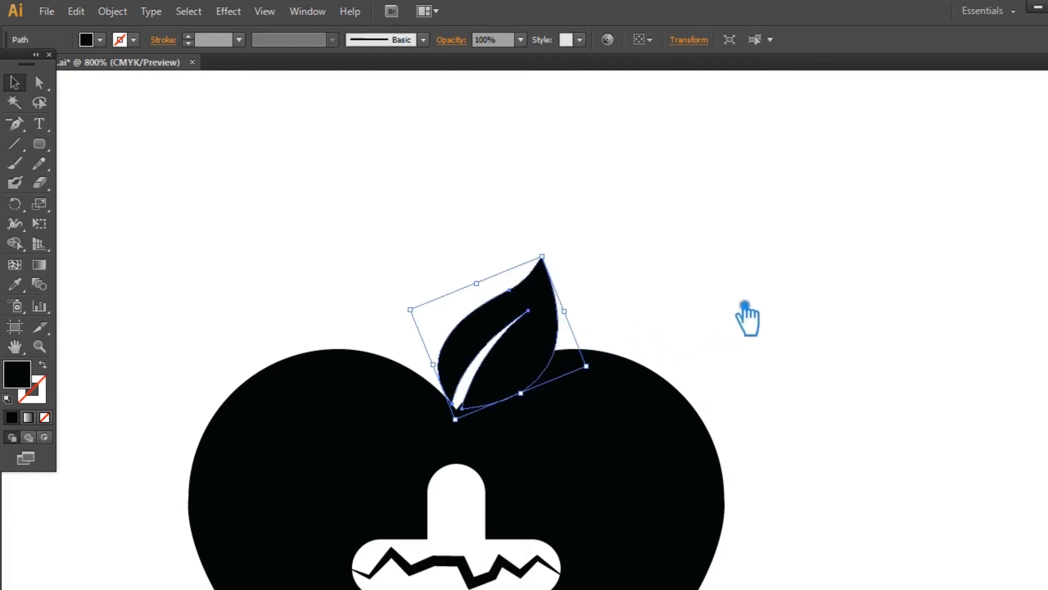
{"action": "key", "text": "Left"}
{"action": "left_click", "coordinate": [799, 298]}
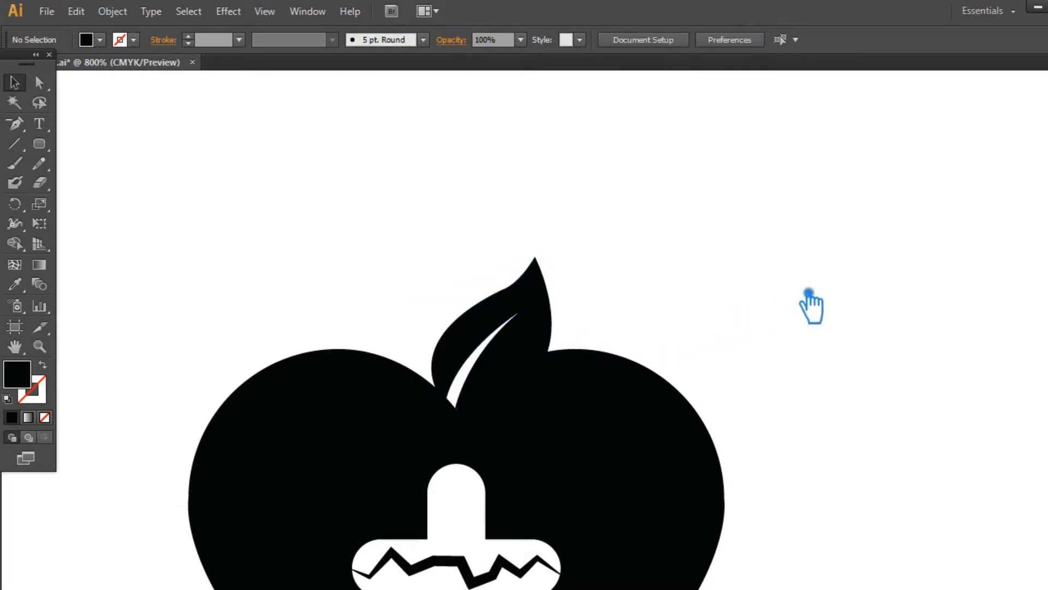
Shift the leaf slightly right so that its base straddles the notch of the heart.
{"action": "key", "text": "ctrl+plus"}
{"action": "key", "text": "ctrl+plus"}
{"action": "key", "text": "ctrl+plus"}
{"action": "key", "text": "plus"}
{"action": "left_click_drag", "start_coordinate": [726, 346], "coordinate": [868, 150]}
{"action": "left_click", "coordinate": [555, 289]}
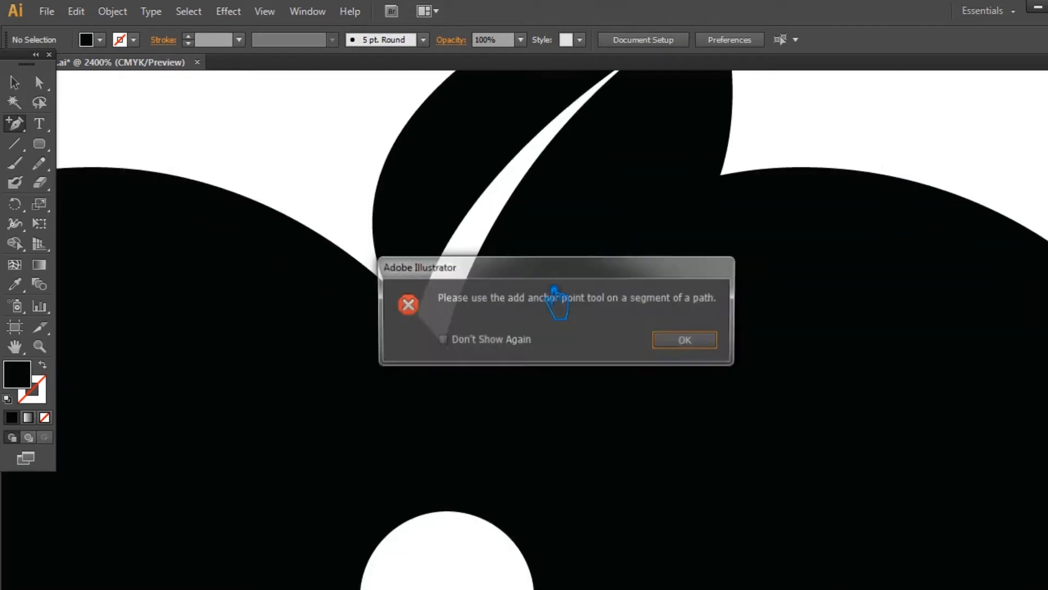
{"action": "left_click", "coordinate": [698, 345]}
{"action": "key", "text": "v"}
{"action": "left_click_drag", "start_coordinate": [517, 303], "coordinate": [538, 295]}
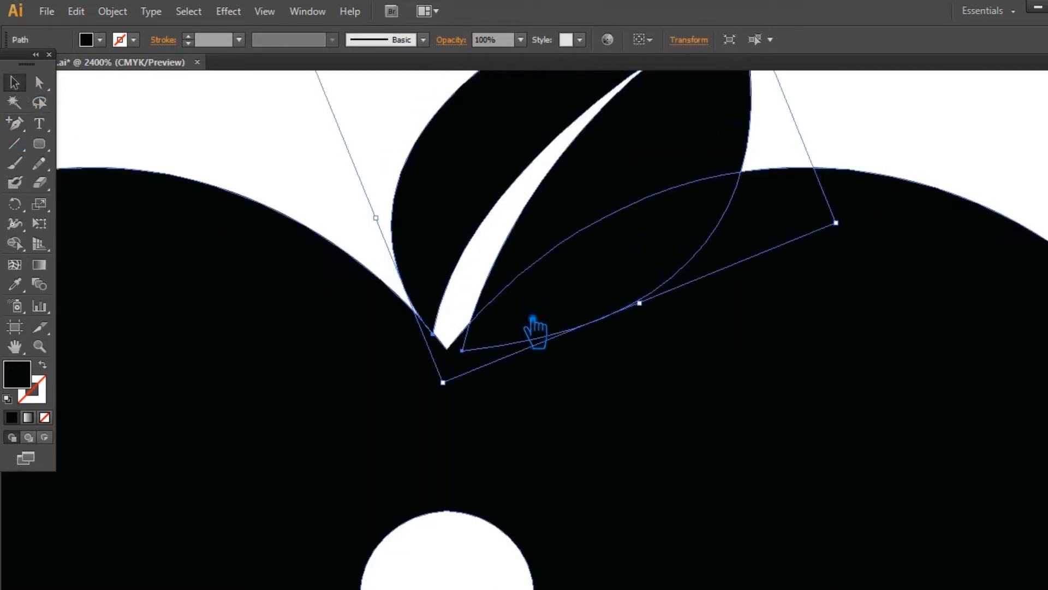
{"action": "left_click", "coordinate": [546, 339]}
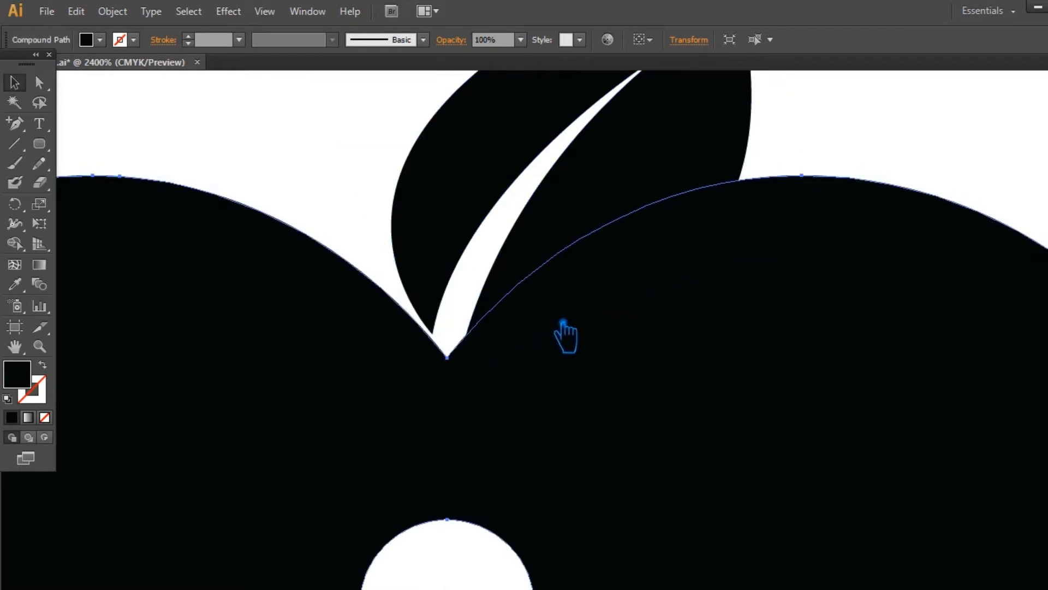
{"action": "left_click", "coordinate": [912, 127]}
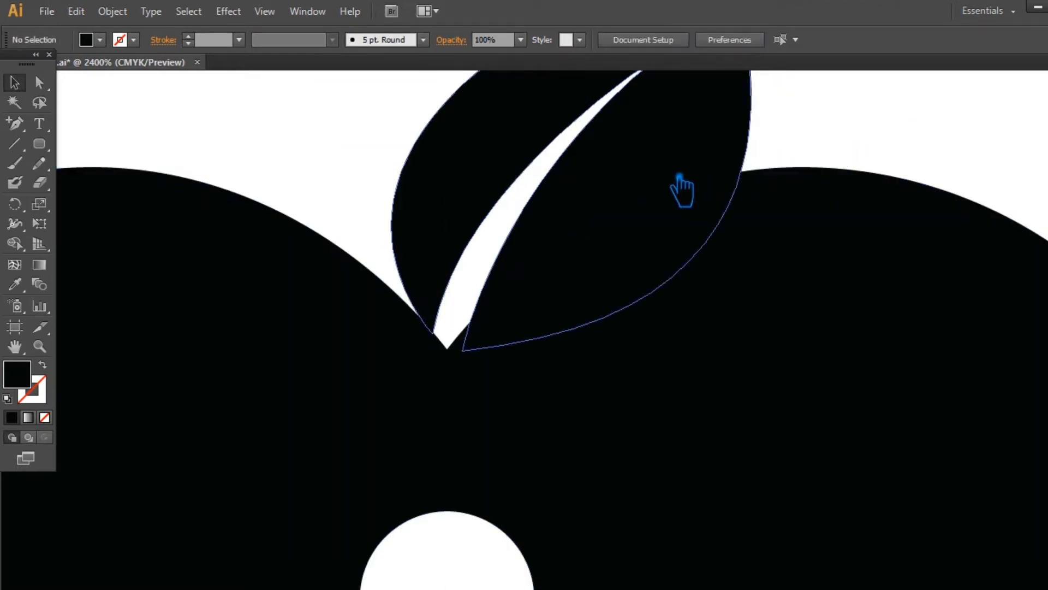
{"action": "left_click_drag", "start_coordinate": [628, 191], "coordinate": [622, 192]}
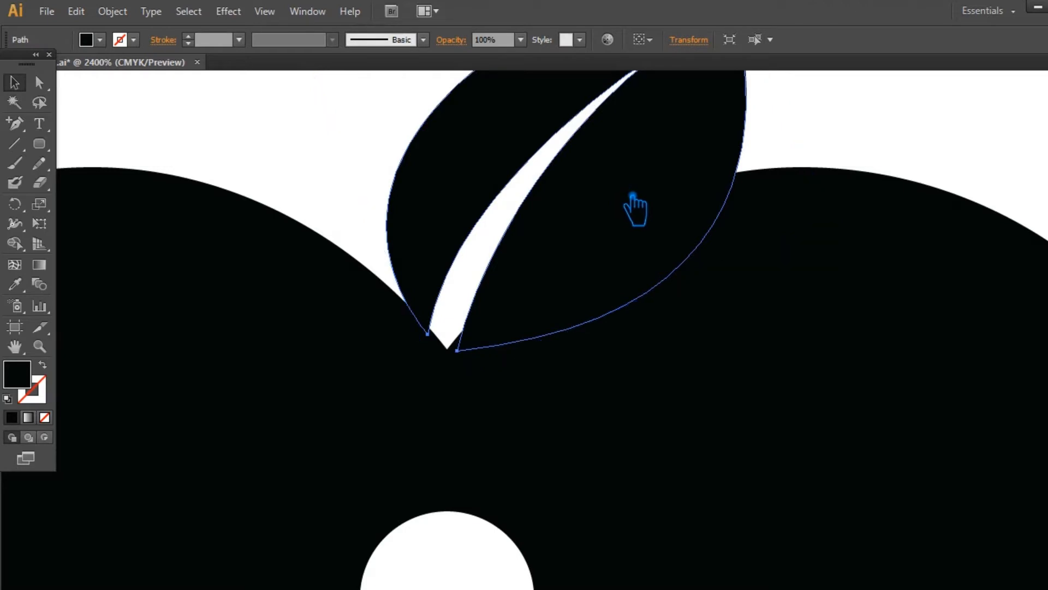
{"action": "key", "text": "ctrl+z"}
{"action": "left_click", "coordinate": [902, 121]}
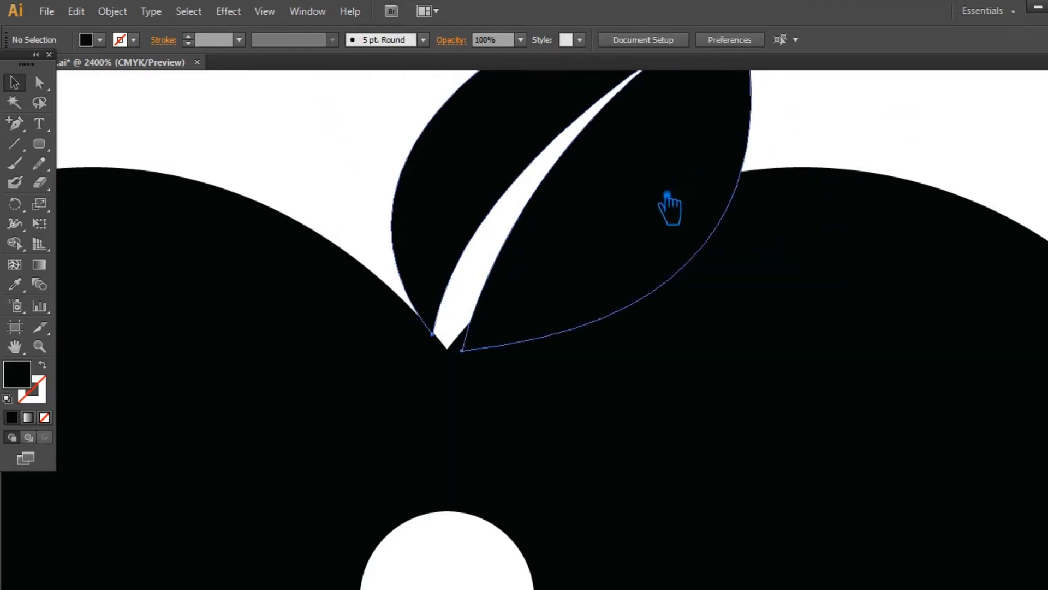
{"action": "left_click", "coordinate": [666, 194]}
{"action": "key", "text": "Left"}
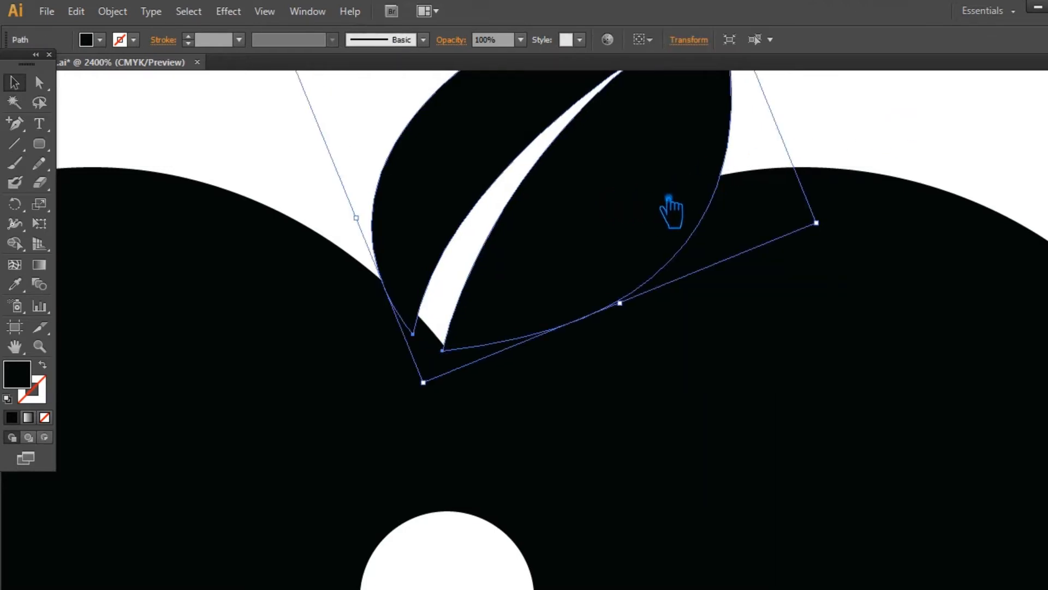
{"action": "key", "text": "Right"}
Fine-tune the leaf's position by moving it very slightly left over the heart's notch.
{"action": "left_click_drag", "start_coordinate": [706, 156], "coordinate": [702, 156]}
{"action": "left_click", "coordinate": [879, 133]}
{"action": "key", "text": "ctrl+minus"}
{"action": "key", "text": "ctrl+minus"}
{"action": "key", "text": "ctrl+minus"}
{"action": "scroll", "coordinate": [888, 137], "scroll_direction": "down", "scroll_amount": 3}
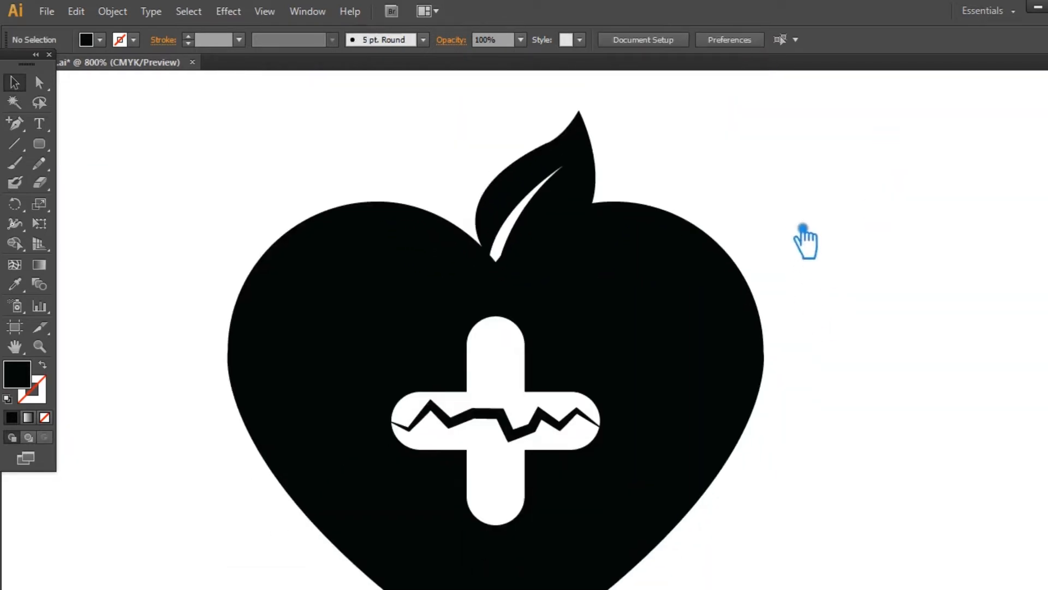
Fill the leaf with green #7EAA29 and send it behind the heart.
{"action": "left_click", "coordinate": [594, 205]}
{"action": "double_click", "coordinate": [26, 384]}
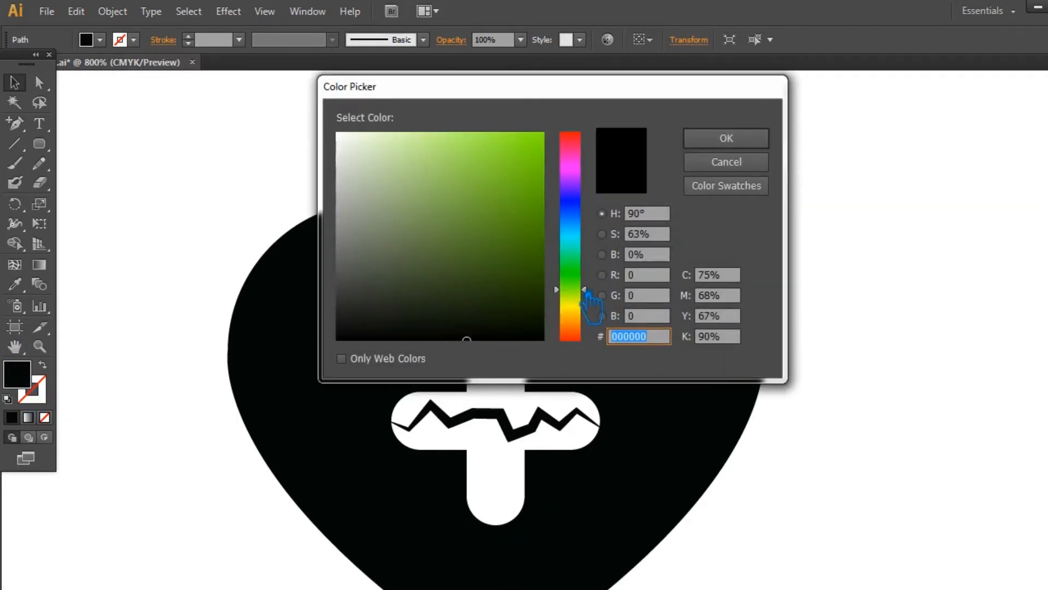
{"action": "left_click_drag", "start_coordinate": [585, 299], "coordinate": [583, 301]}
{"action": "left_click", "coordinate": [494, 202]}
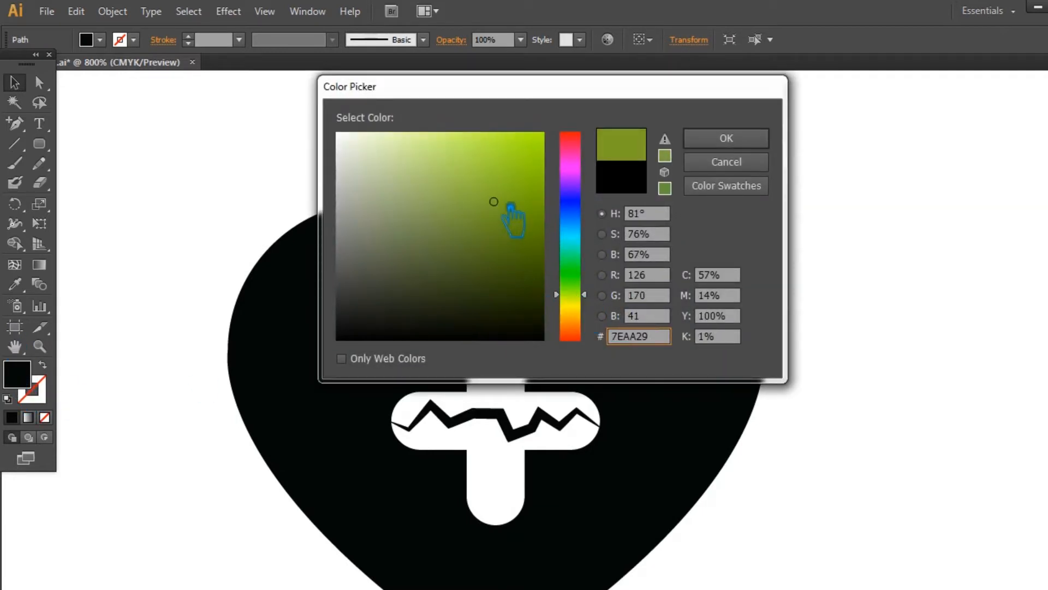
{"action": "left_click", "coordinate": [725, 138]}
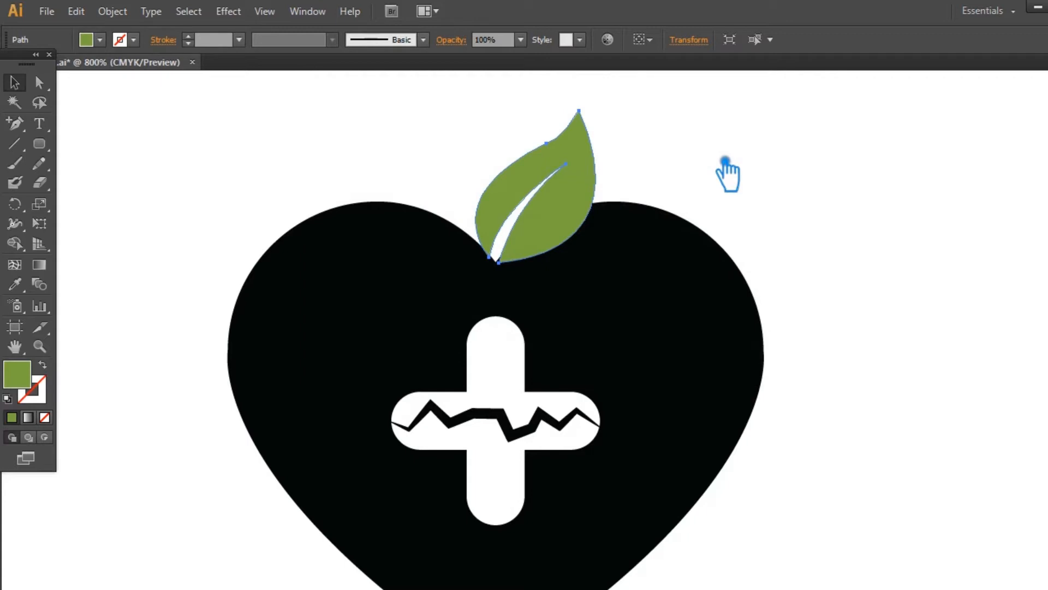
{"action": "left_click", "coordinate": [728, 162]}
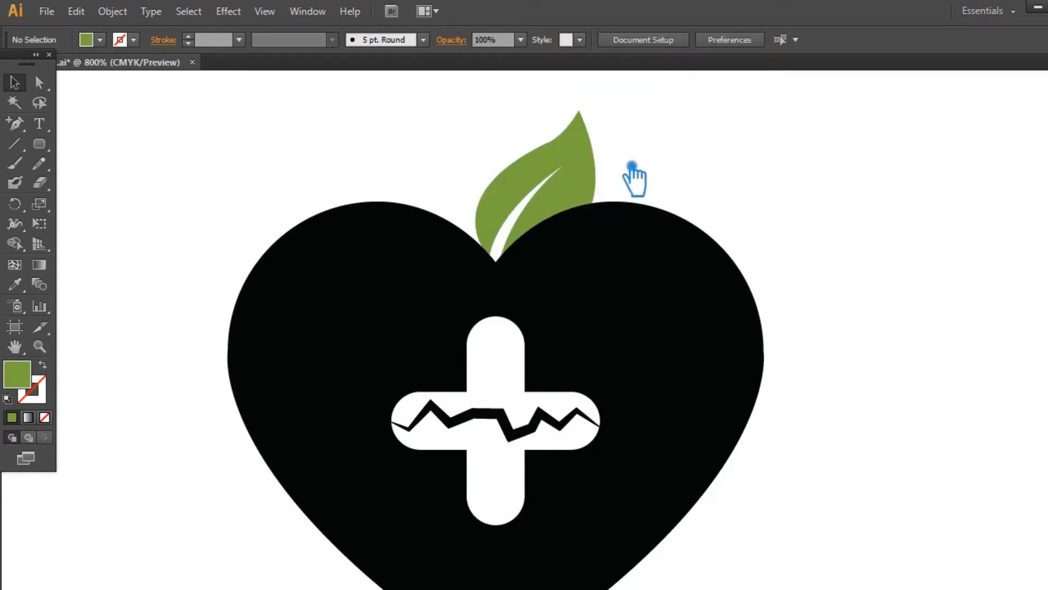
Rotate the green leaf slightly counterclockwise and nudge it so its base sits in the heart's notch.
{"action": "left_click", "coordinate": [589, 162]}
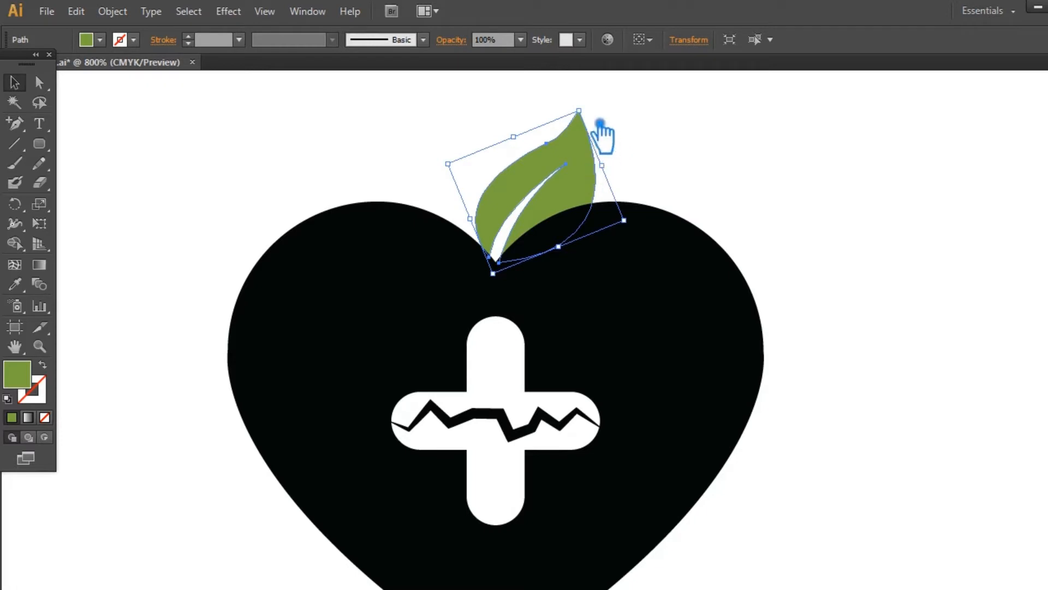
{"action": "left_click_drag", "start_coordinate": [599, 109], "coordinate": [593, 105]}
{"action": "left_click", "coordinate": [732, 162]}
{"action": "left_click_drag", "start_coordinate": [734, 162], "coordinate": [748, 231]}
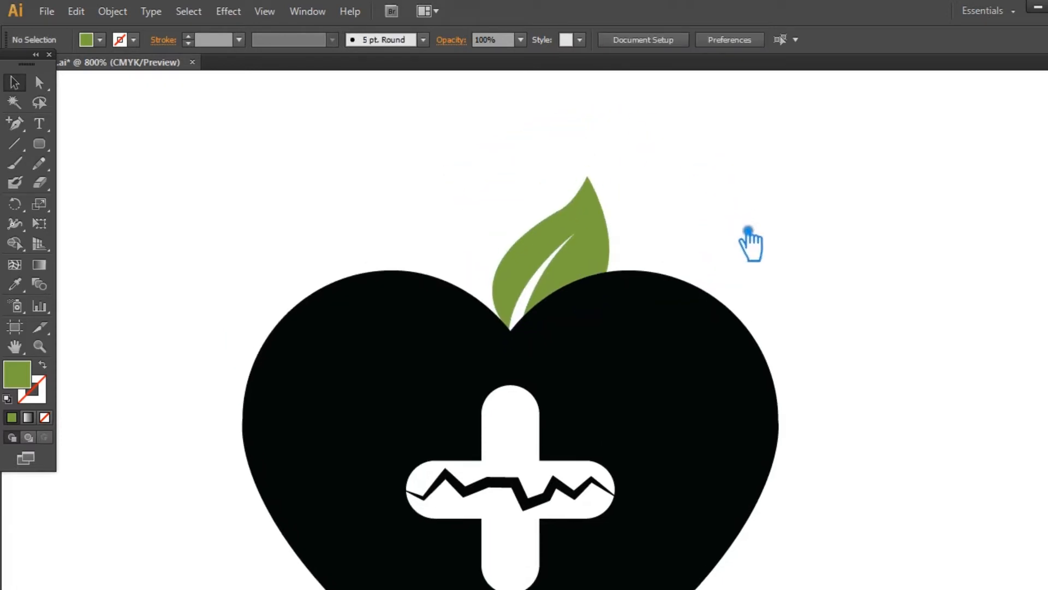
{"action": "key", "text": "ctrl+="}
{"action": "key", "text": "ctrl+="}
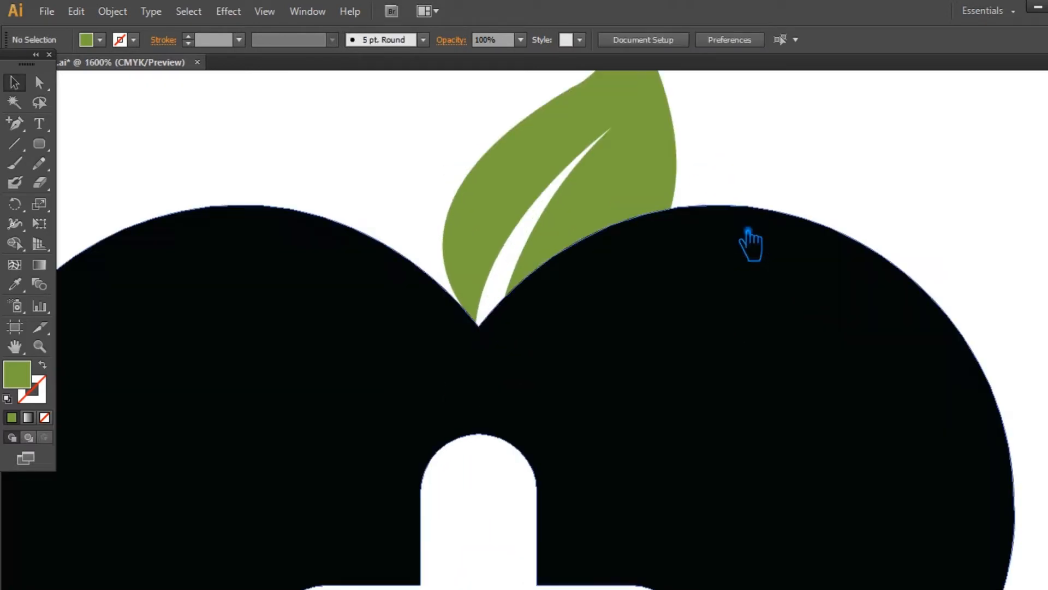
{"action": "left_click_drag", "start_coordinate": [630, 225], "coordinate": [623, 220]}
{"action": "left_click", "coordinate": [828, 147]}
{"action": "key", "text": "ctrl+minus"}
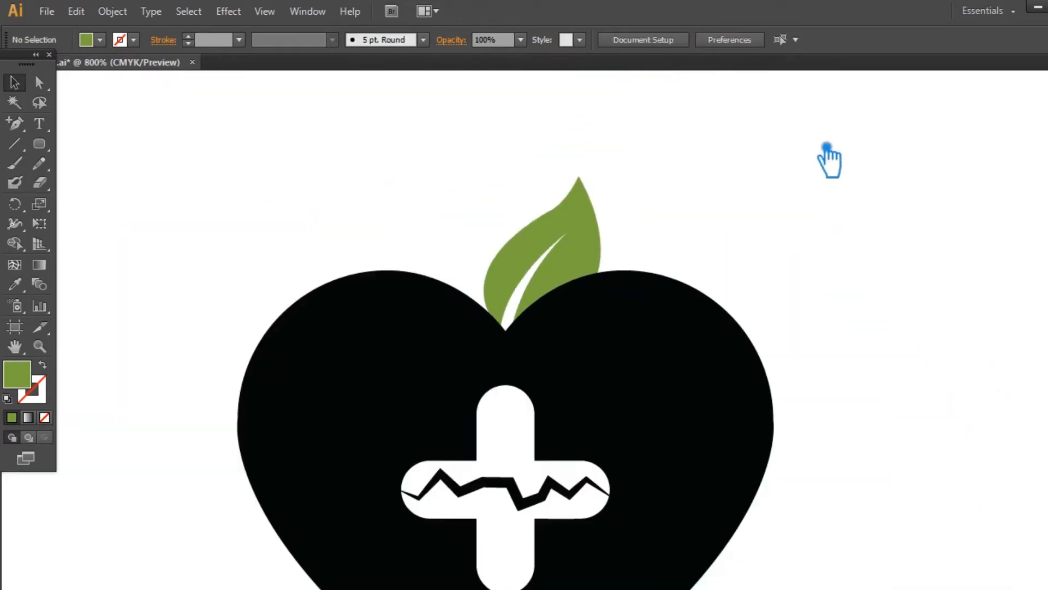
Make a reflected copy of the leaf across the vertical axis and move it left so both leaf bases meet at the notch.
{"action": "right_click", "coordinate": [530, 174]}
{"action": "mouse_move", "coordinate": [677, 390]}
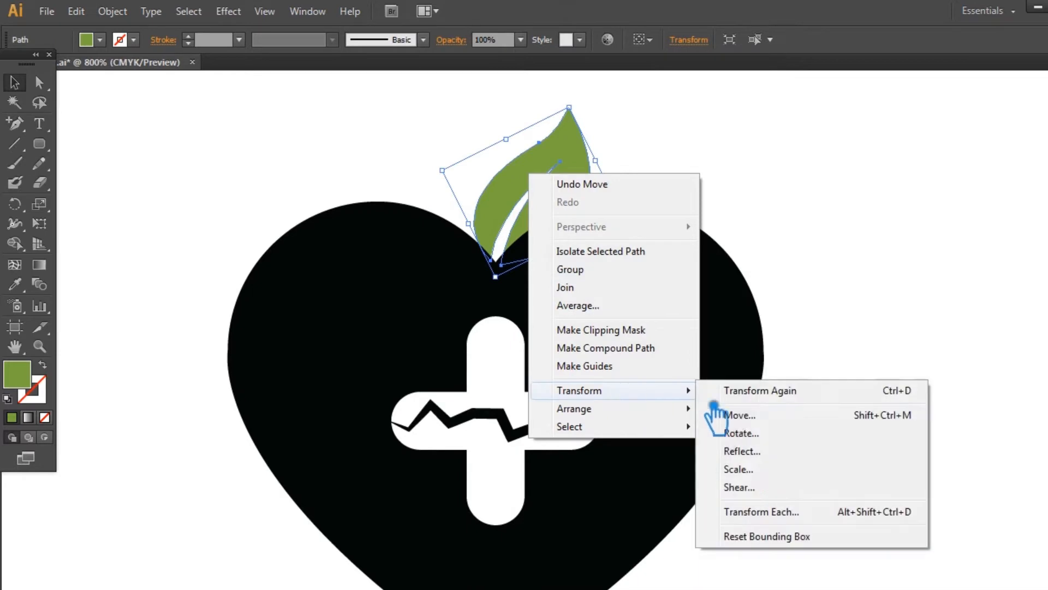
{"action": "left_click", "coordinate": [737, 451]}
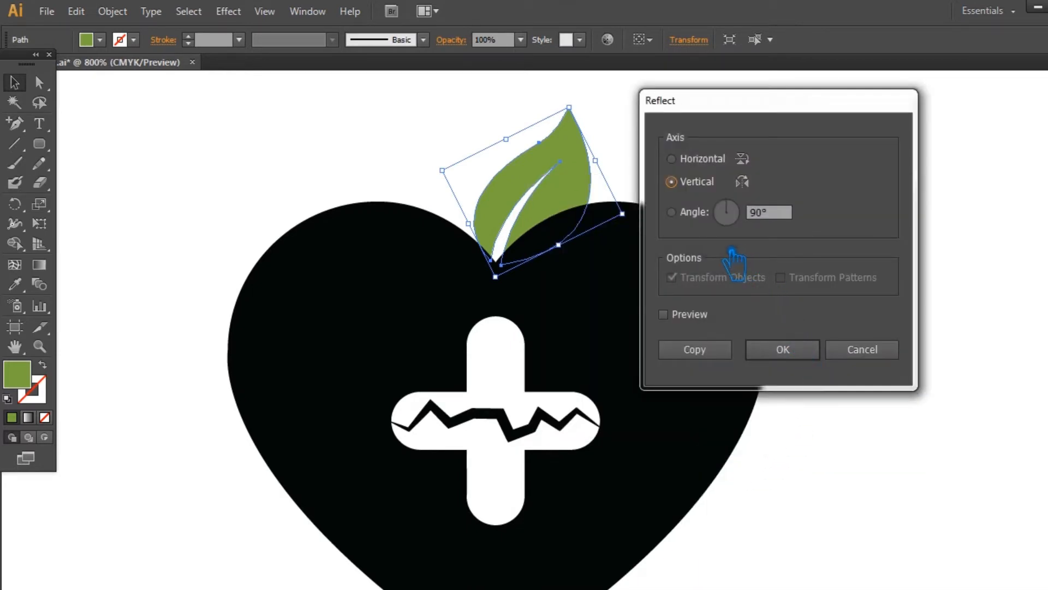
{"action": "left_click", "coordinate": [724, 353]}
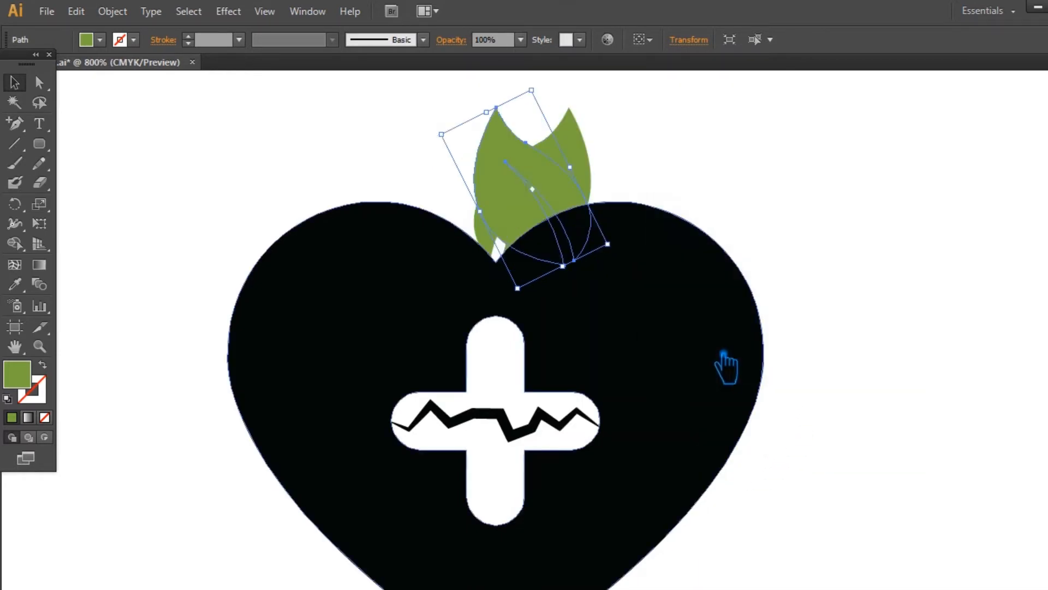
{"action": "left_click", "coordinate": [191, 152]}
{"action": "left_click_drag", "start_coordinate": [538, 196], "coordinate": [443, 197]}
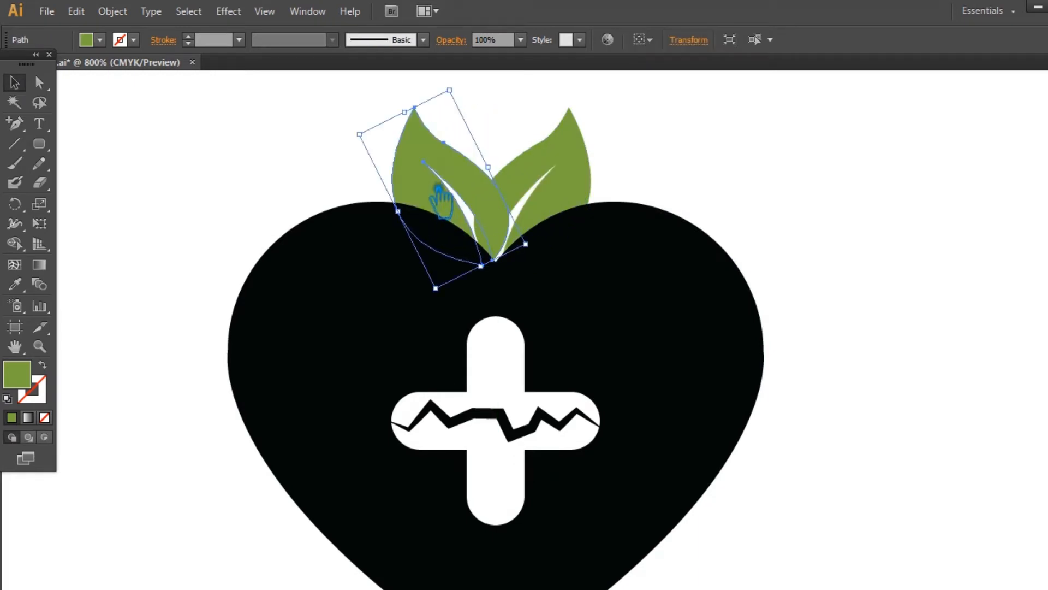
{"action": "left_click", "coordinate": [695, 158]}
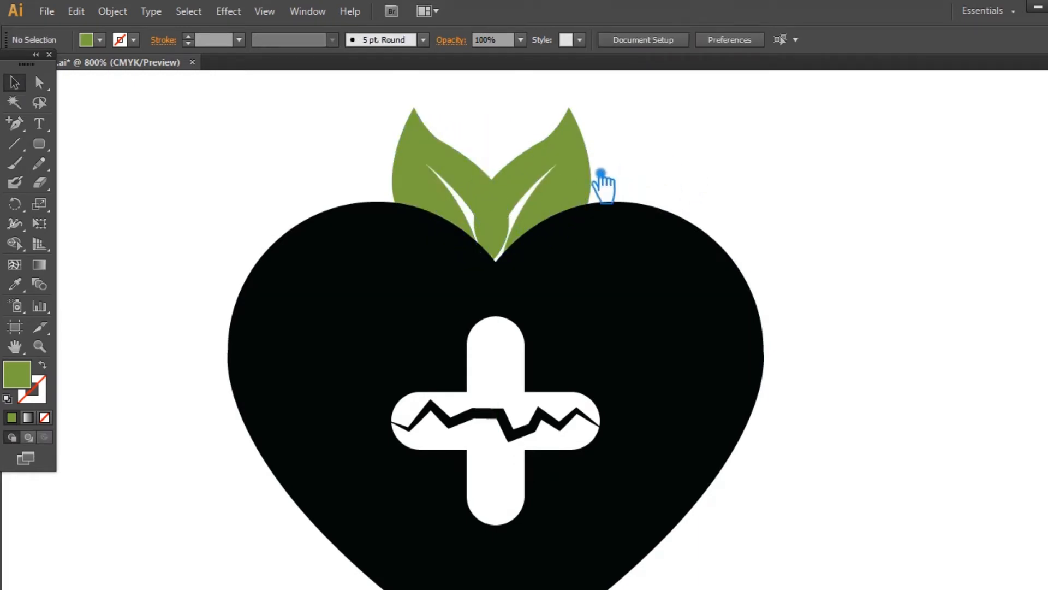
Select both leaves and split them where they overlap with the Pathfinder Divide operation.
{"action": "left_click_drag", "start_coordinate": [650, 169], "coordinate": [404, 125]}
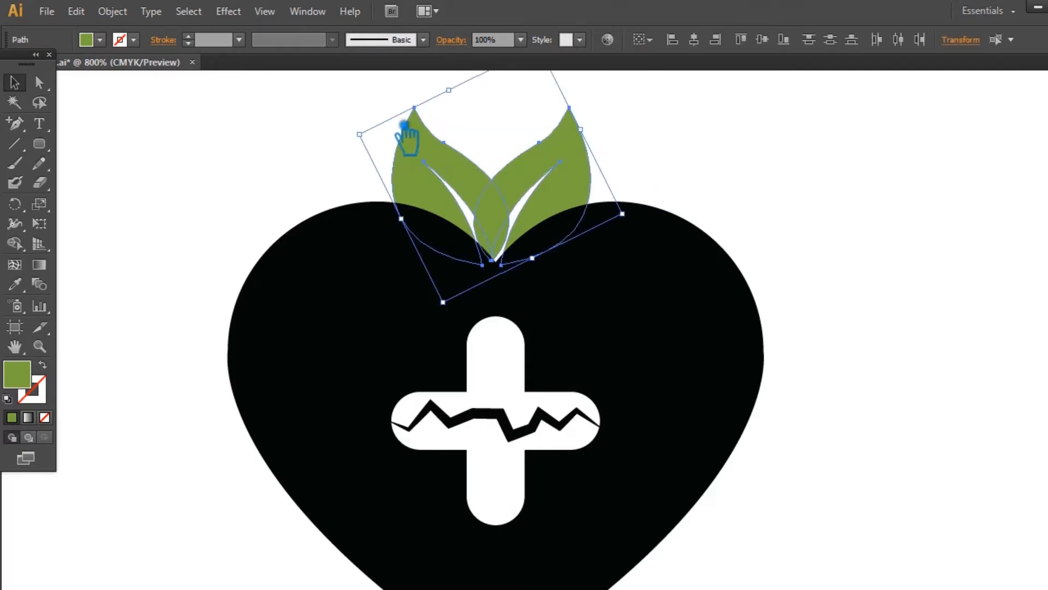
{"action": "key", "text": "shift+ctrl+F9"}
{"action": "left_click", "coordinate": [909, 477]}
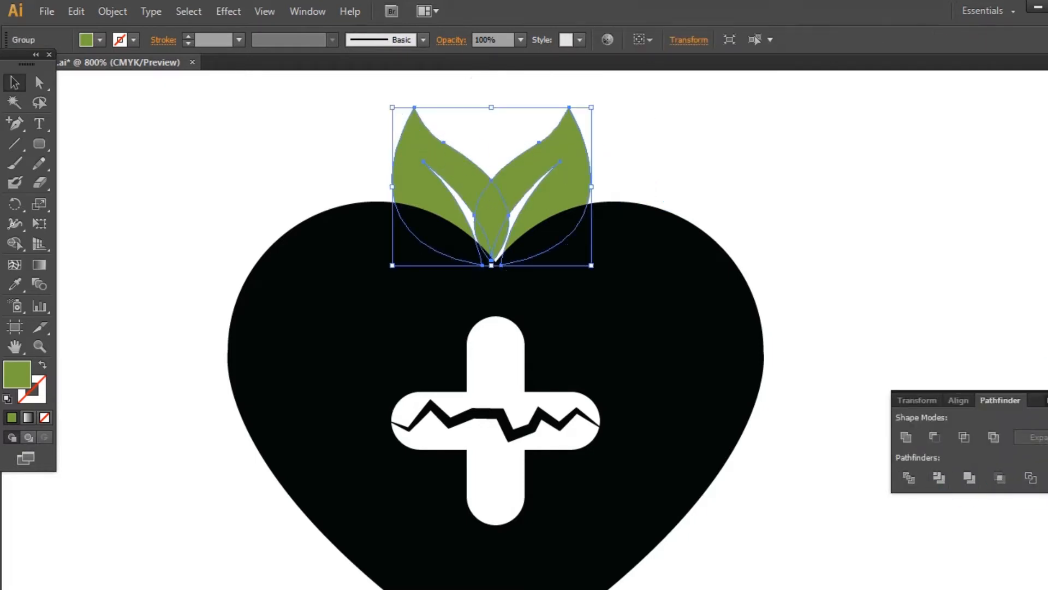
{"action": "key", "text": "shift+ctrl+F9"}
{"action": "left_click", "coordinate": [935, 318]}
Ungroup the divided leaf pieces and delete the small overlap slivers that cover the white leaf veins.
{"action": "right_click", "coordinate": [492, 200]}
{"action": "left_click", "coordinate": [561, 296]}
{"action": "left_click", "coordinate": [840, 219]}
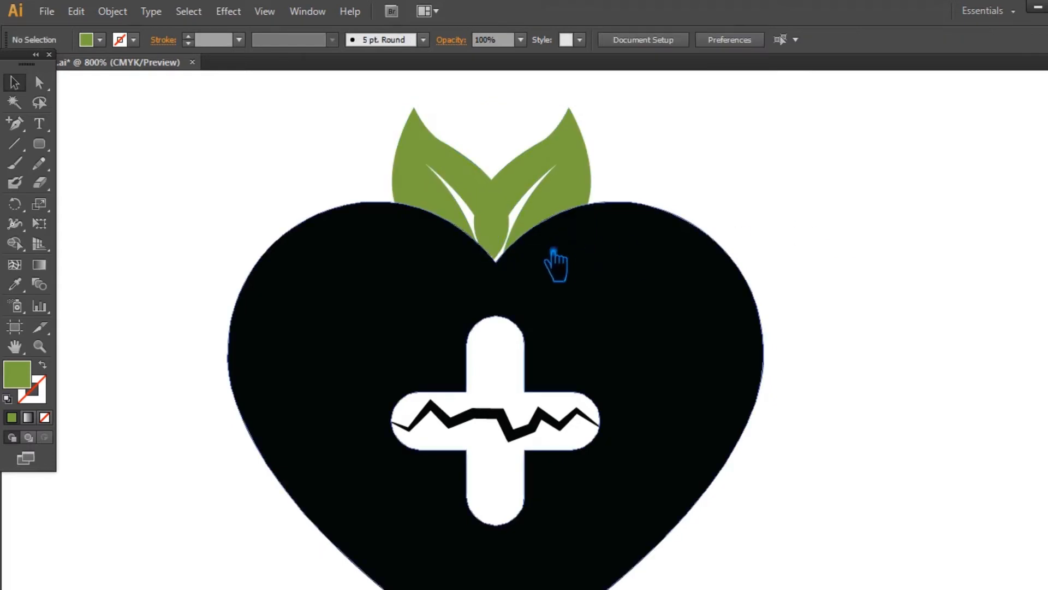
{"action": "left_click", "coordinate": [506, 245]}
{"action": "key", "text": "Delete"}
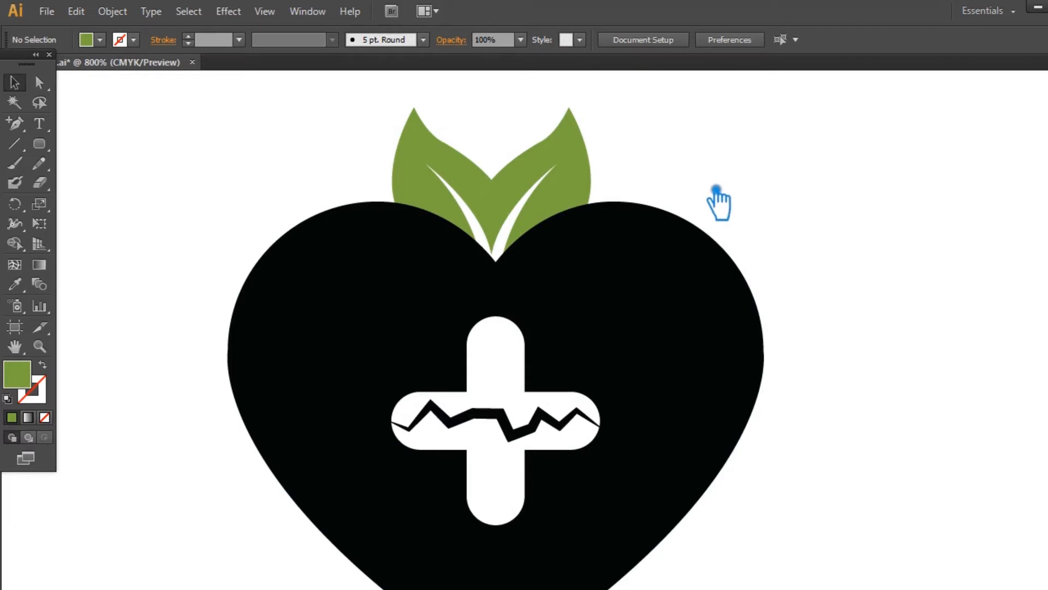
Try to merge the central overlap piece with the left leaf using Pathfinder.
{"action": "left_click", "coordinate": [505, 224]}
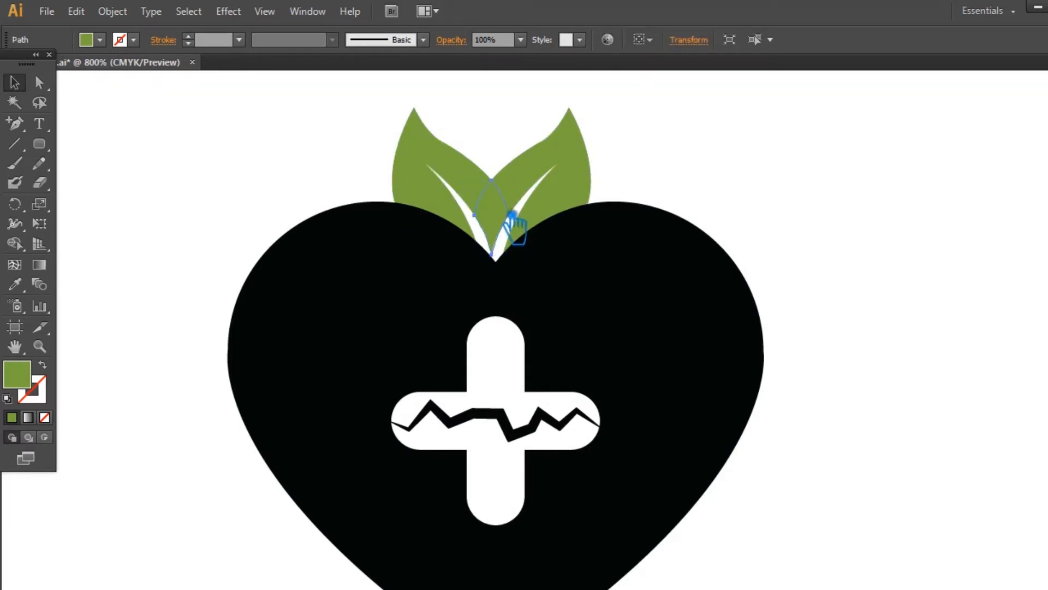
{"action": "left_click", "coordinate": [468, 175], "text": "shift"}
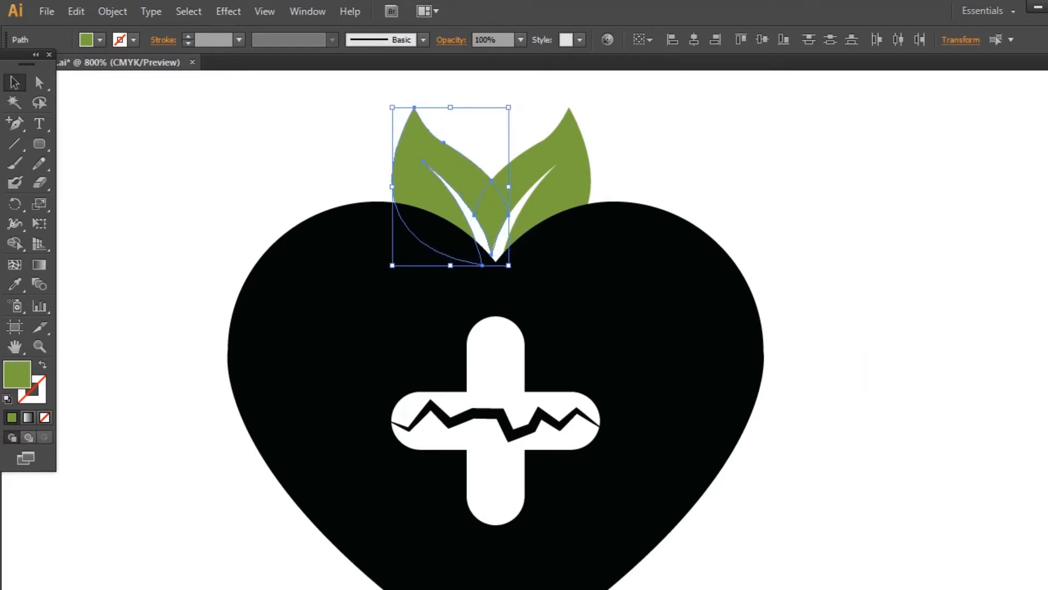
{"action": "key", "text": "shift+ctrl+F9"}
{"action": "left_click", "coordinate": [932, 435]}
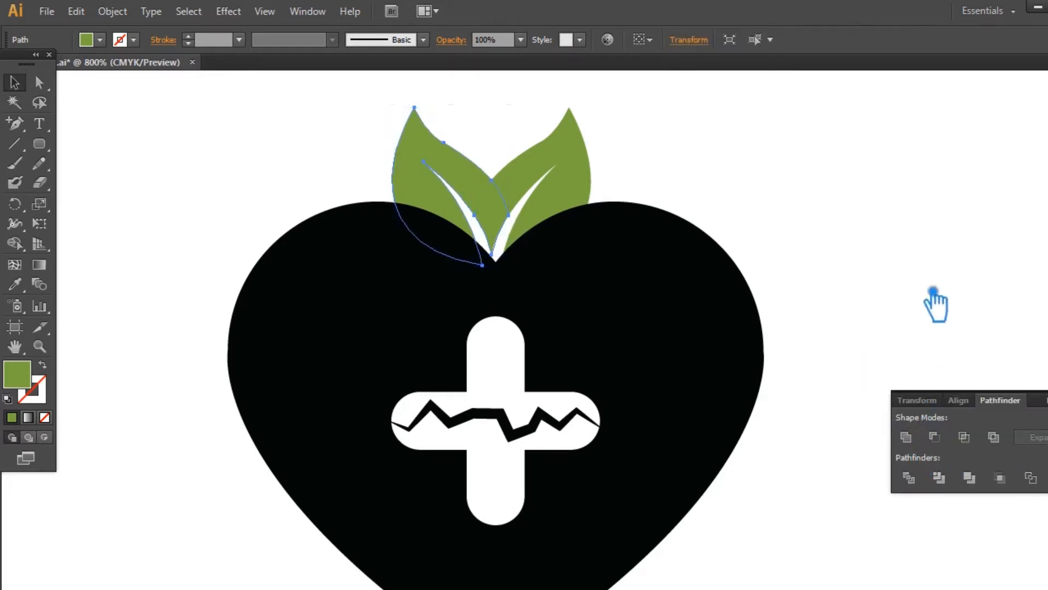
{"action": "left_click", "coordinate": [955, 293]}
Unite the central overlap piece with the right leaf using Pathfinder.
{"action": "left_click", "coordinate": [542, 189]}
{"action": "left_click", "coordinate": [507, 215], "text": "shift"}
{"action": "left_click", "coordinate": [940, 444]}
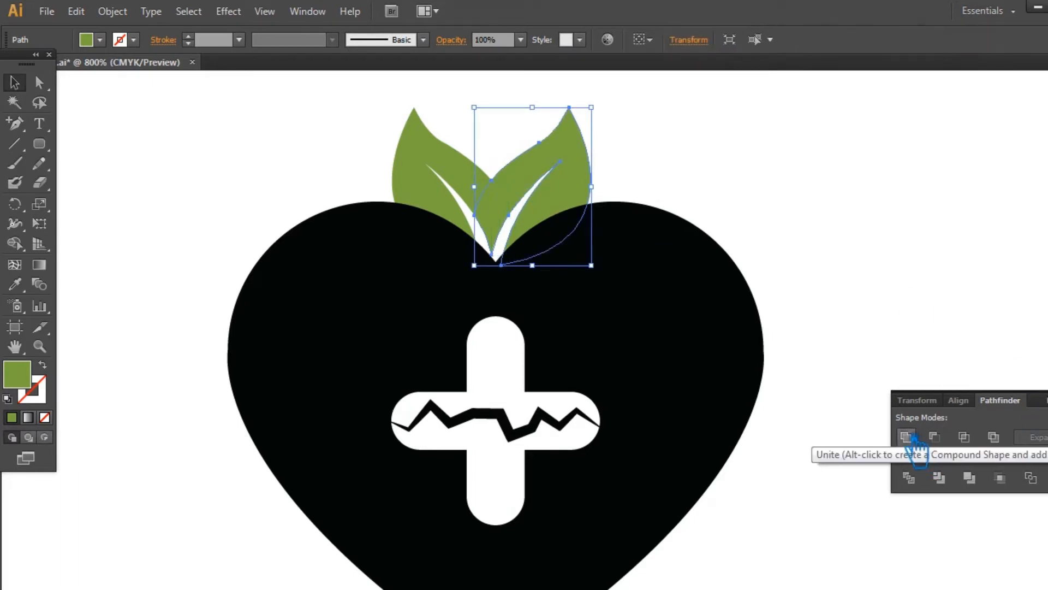
{"action": "left_click", "coordinate": [967, 308]}
{"action": "left_click", "coordinate": [1043, 394]}
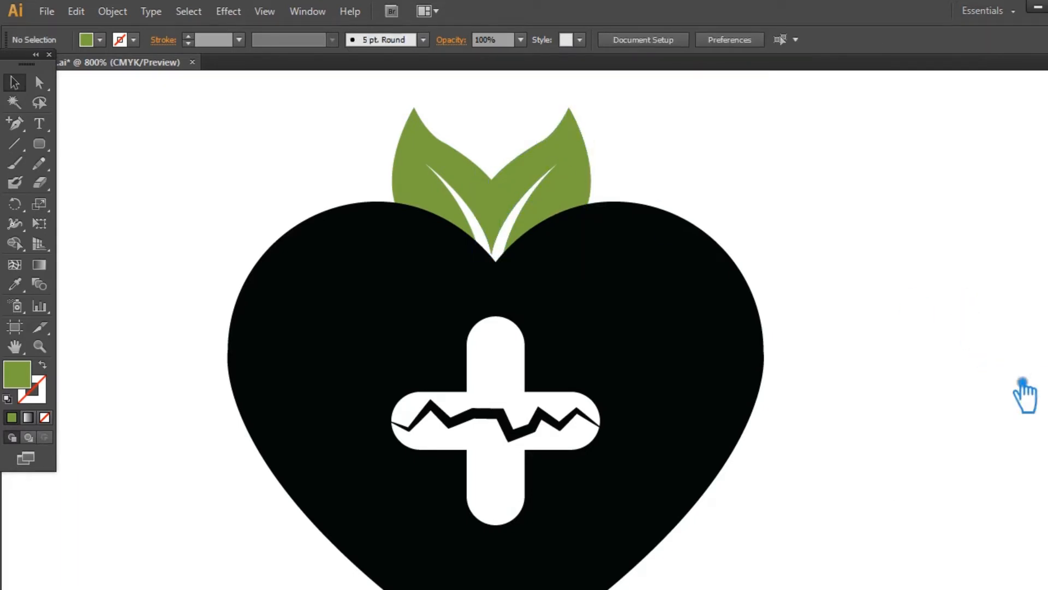
Offset the right leaf's path slightly outward with Miter joins to create an enlarged outline shape around it.
{"action": "left_click", "coordinate": [516, 200]}
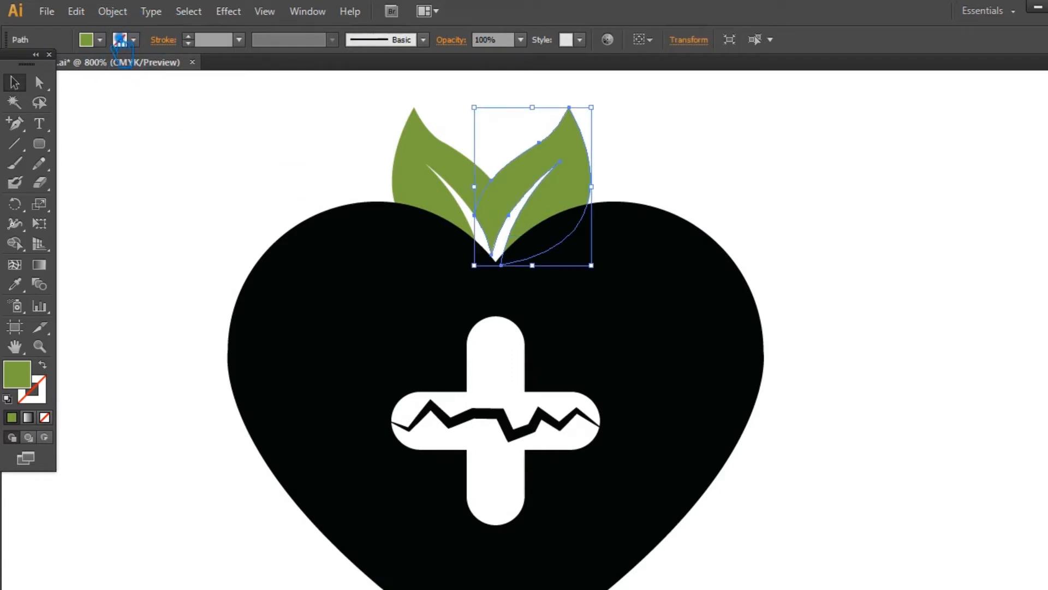
{"action": "left_click", "coordinate": [104, 14]}
{"action": "mouse_move", "coordinate": [202, 342]}
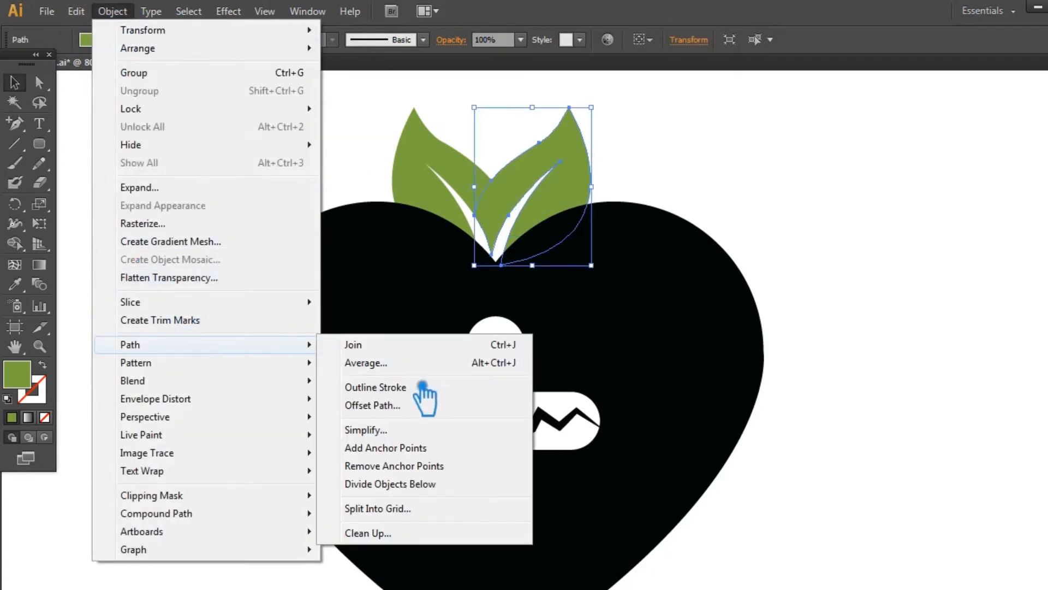
{"action": "left_click", "coordinate": [371, 411]}
{"action": "left_click", "coordinate": [650, 259]}
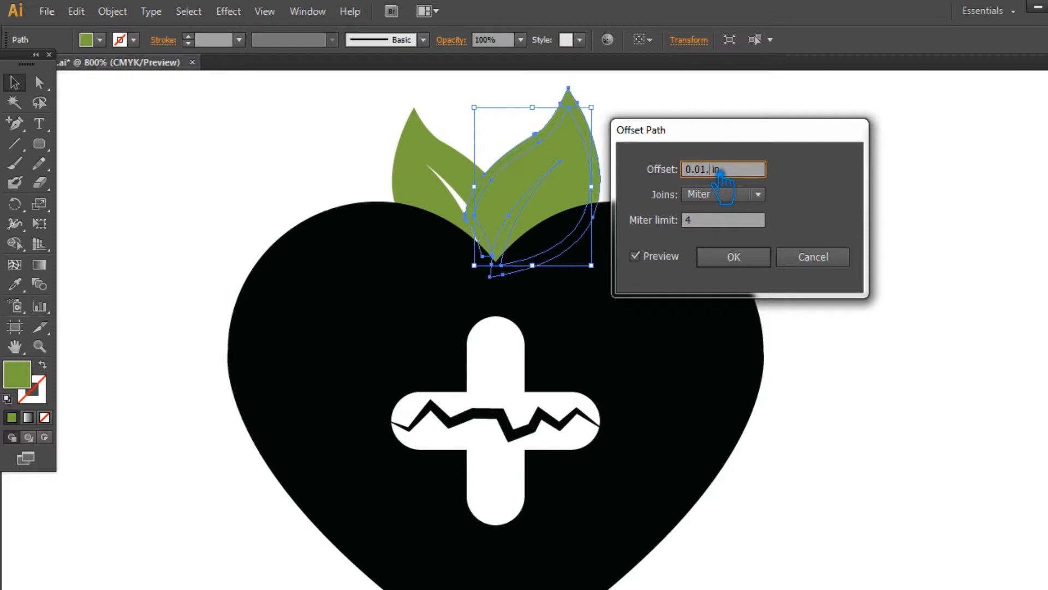
{"action": "key", "text": "Return"}
{"action": "left_click", "coordinate": [725, 181]}
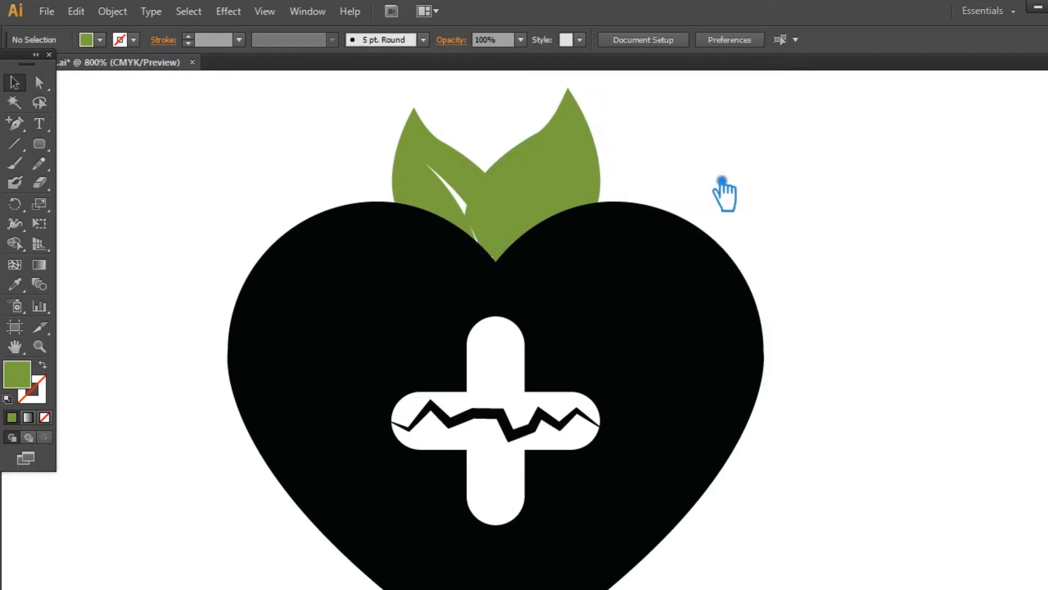
Select both leaves with the enlarged outline shape and split them with the Pathfinder Divide operation.
{"action": "left_click", "coordinate": [536, 120]}
{"action": "left_click_drag", "start_coordinate": [678, 173], "coordinate": [374, 131]}
{"action": "key", "text": "ctrl+shift+F9"}
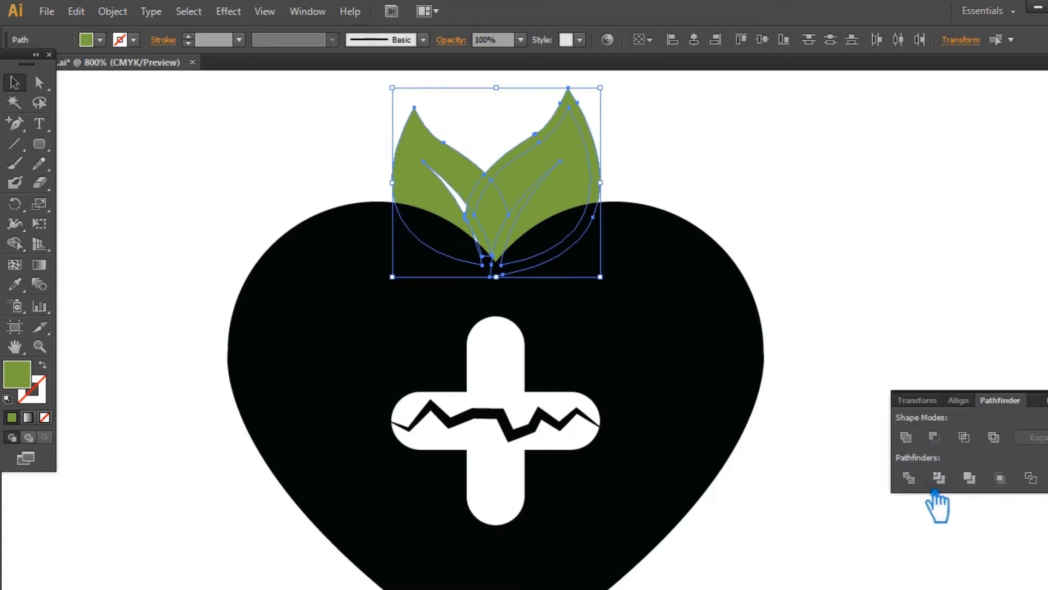
{"action": "left_click", "coordinate": [939, 478]}
{"action": "key", "text": "ctrl+shift+F9"}
{"action": "left_click", "coordinate": [954, 314]}
Try ungrouping the divided leaf shapes and selecting individual pieces of the right leaf.
{"action": "right_click", "coordinate": [544, 173]}
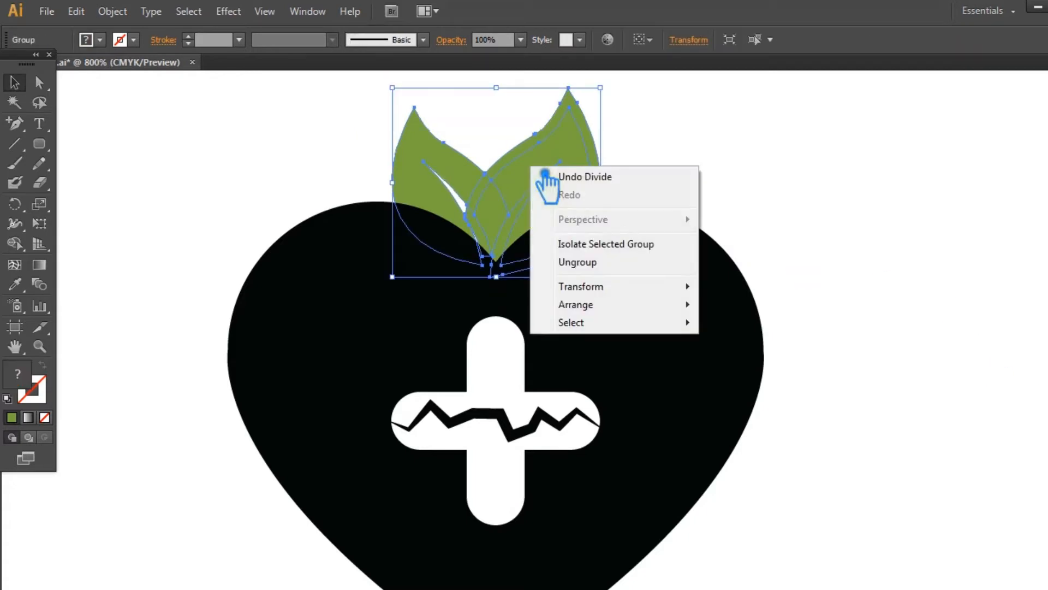
{"action": "left_click", "coordinate": [604, 262]}
{"action": "left_click", "coordinate": [751, 184]}
{"action": "left_click", "coordinate": [515, 163]}
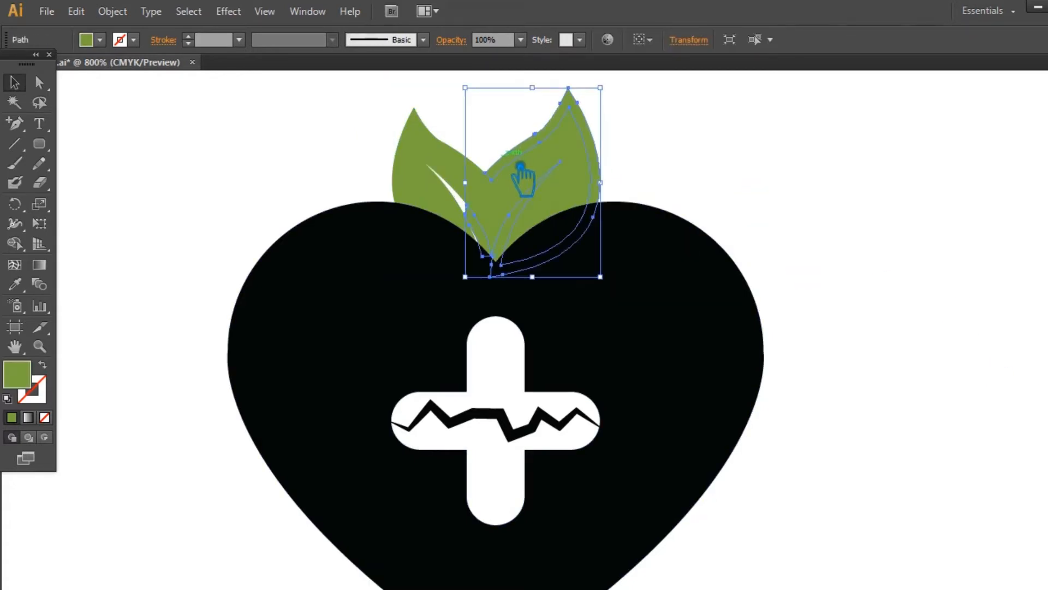
{"action": "left_click", "coordinate": [879, 165]}
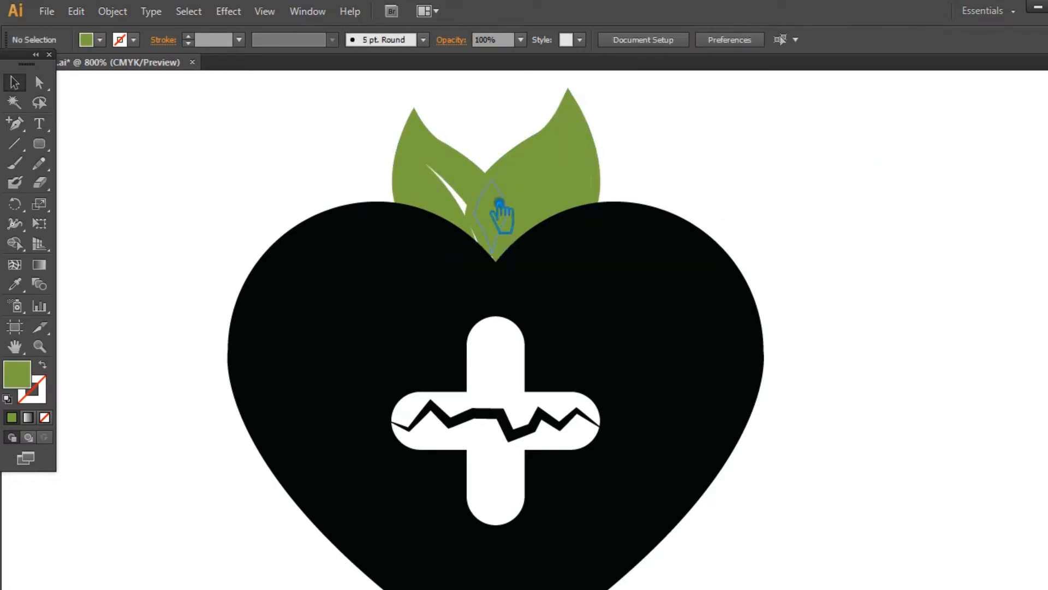
{"action": "left_click", "coordinate": [495, 210]}
Ungroup the divided shapes and delete the offset pieces around the right leaf, leaving a white gap between the leaves.
{"action": "right_click", "coordinate": [545, 166]}
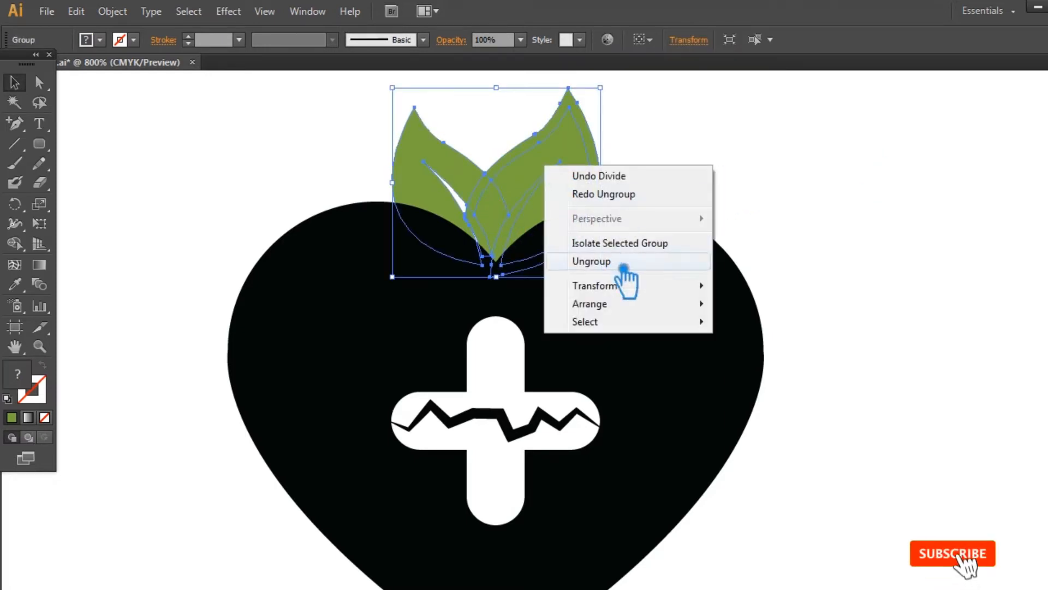
{"action": "left_click", "coordinate": [623, 267]}
{"action": "left_click", "coordinate": [775, 162]}
{"action": "left_click", "coordinate": [480, 191]}
{"action": "key", "text": "Delete"}
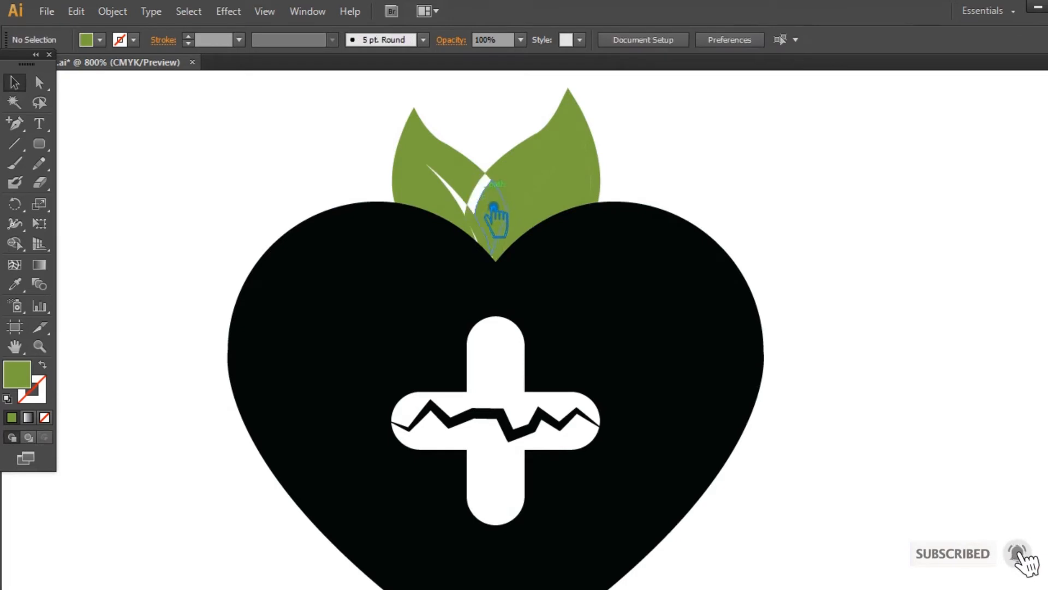
{"action": "left_click", "coordinate": [486, 221]}
{"action": "key", "text": "Delete"}
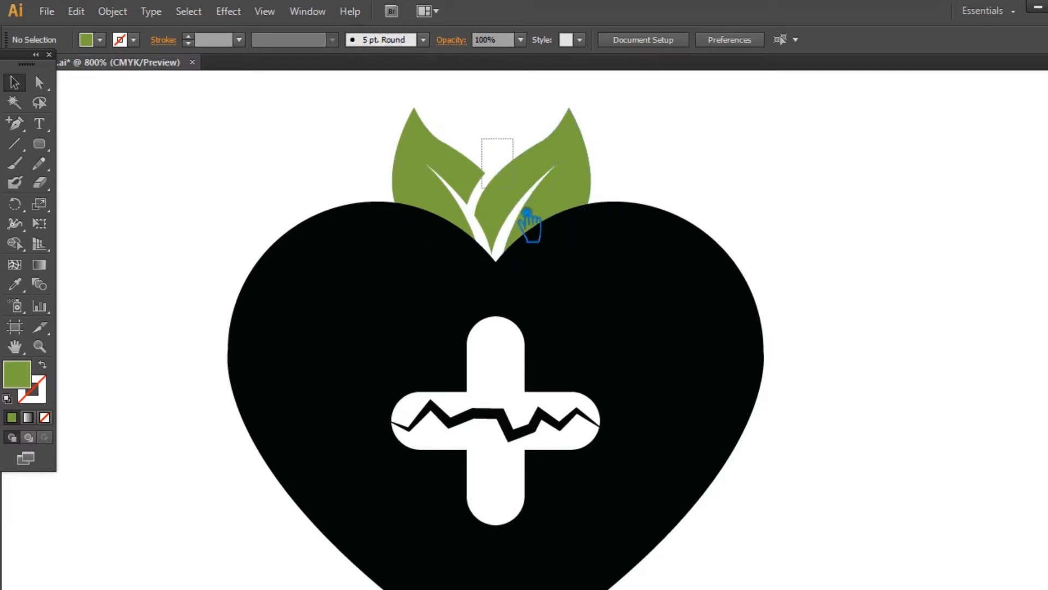
Unite the remaining leaf pieces with Pathfinder and ungroup the result into separate left and right leaves.
{"action": "left_click", "coordinate": [514, 224]}
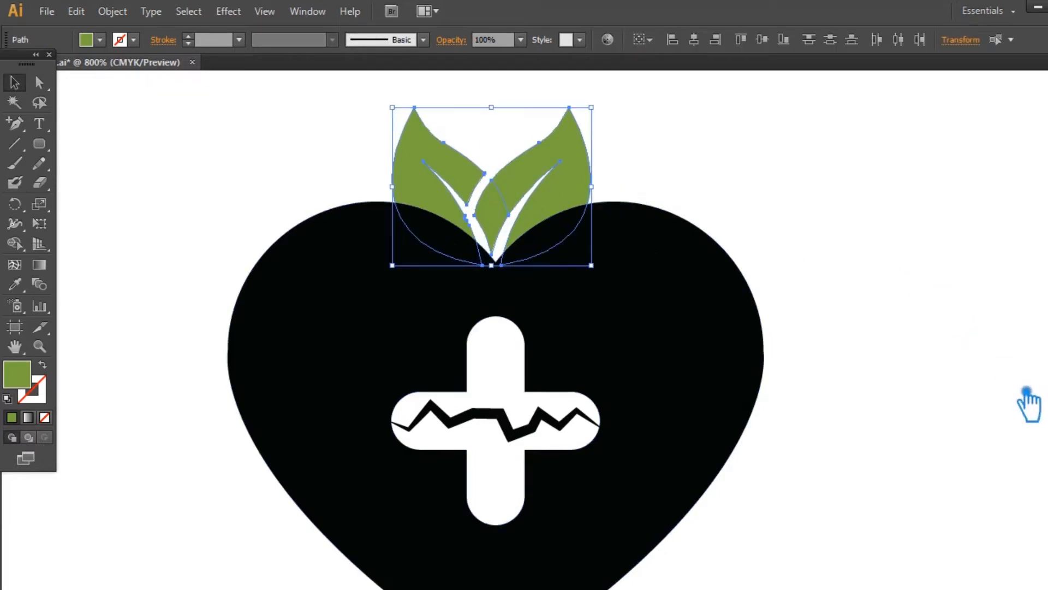
{"action": "left_click", "coordinate": [1043, 443]}
{"action": "left_click", "coordinate": [908, 437]}
{"action": "right_click", "coordinate": [541, 172]}
{"action": "left_click", "coordinate": [615, 266]}
{"action": "left_click", "coordinate": [601, 187]}
{"action": "left_click", "coordinate": [564, 171]}
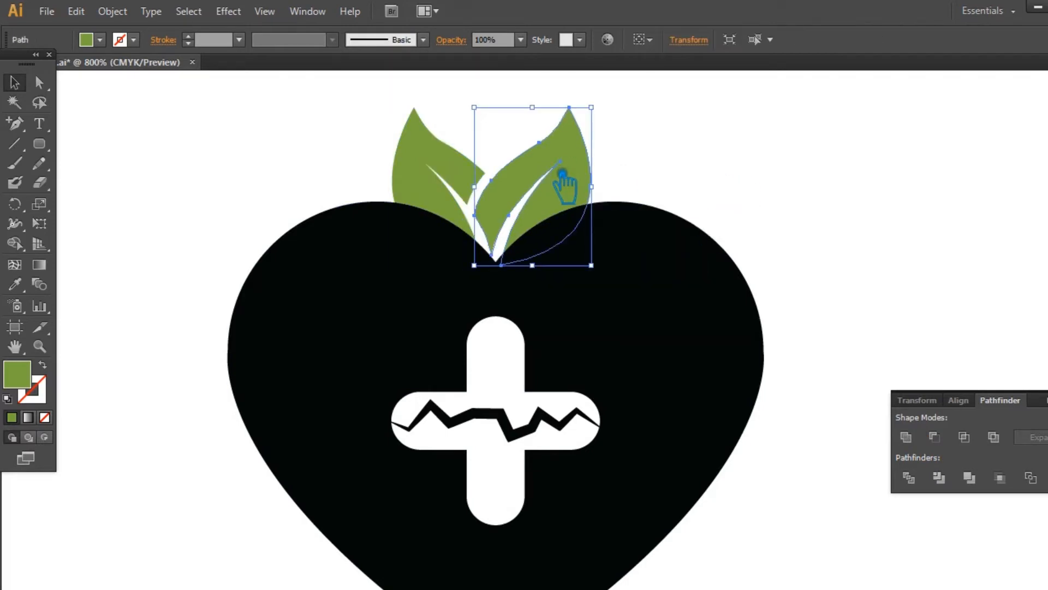
Fill the left leaf with a slightly darker green than the right leaf and save the document.
{"action": "left_click", "coordinate": [429, 174]}
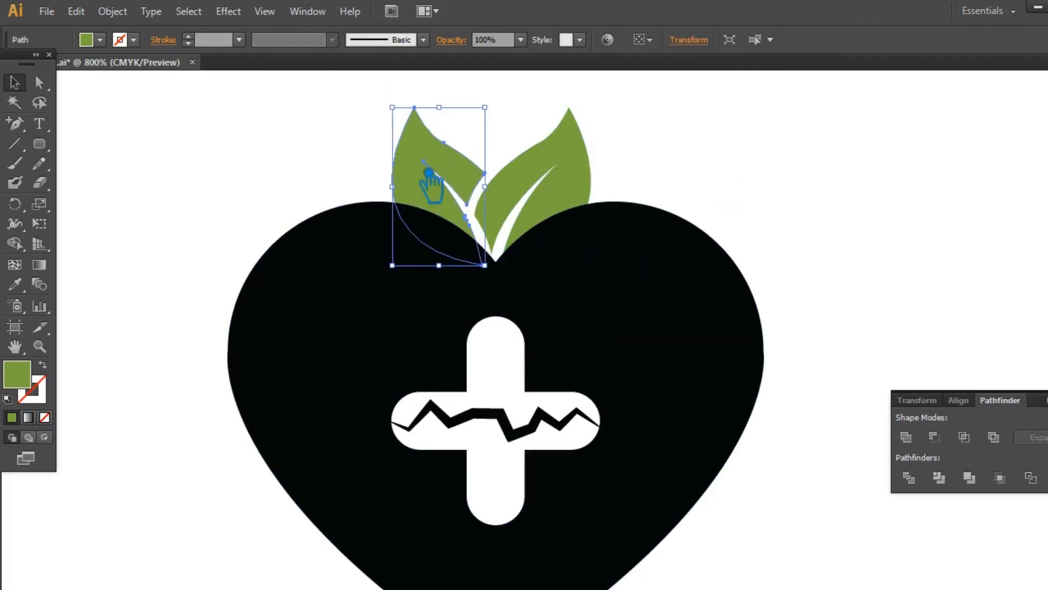
{"action": "double_click", "coordinate": [24, 380]}
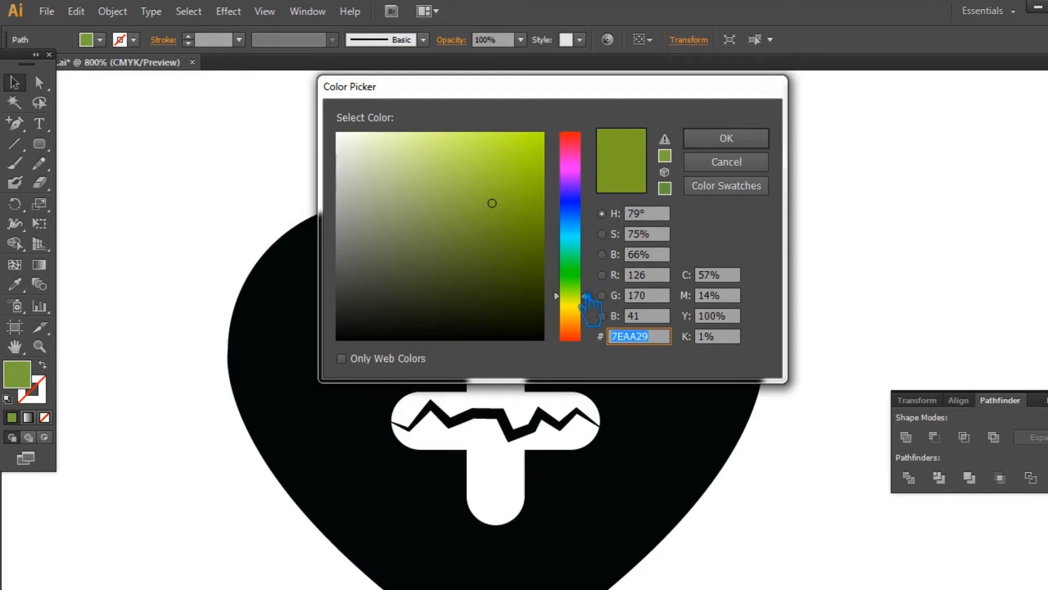
{"action": "left_click_drag", "start_coordinate": [584, 295], "coordinate": [584, 289]}
{"action": "left_click", "coordinate": [506, 227]}
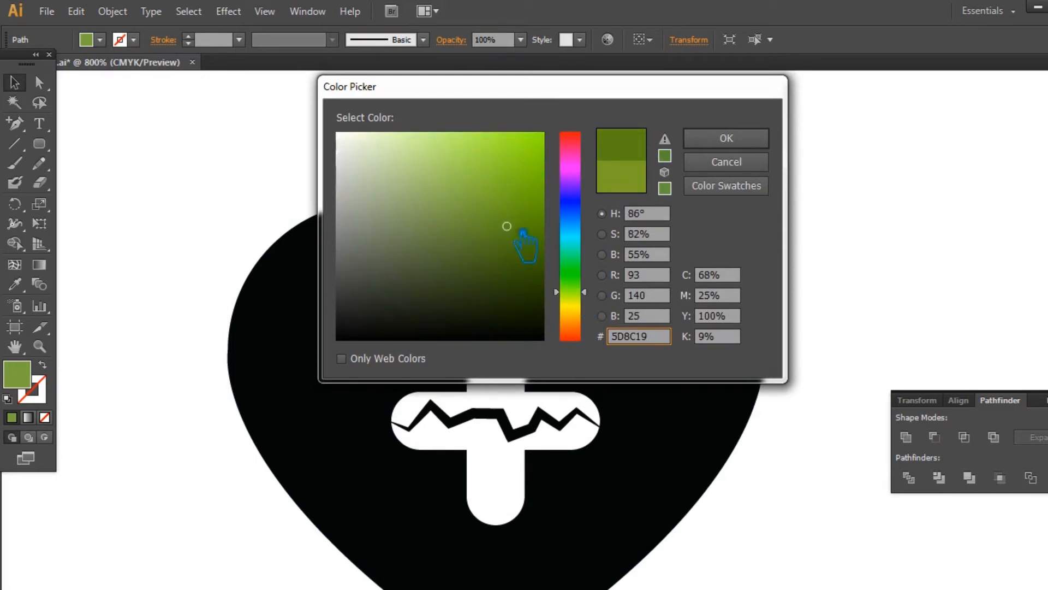
{"action": "left_click", "coordinate": [726, 138]}
{"action": "double_click", "coordinate": [25, 379]}
{"action": "left_click", "coordinate": [497, 216]}
{"action": "left_click", "coordinate": [726, 138]}
{"action": "left_click", "coordinate": [836, 213]}
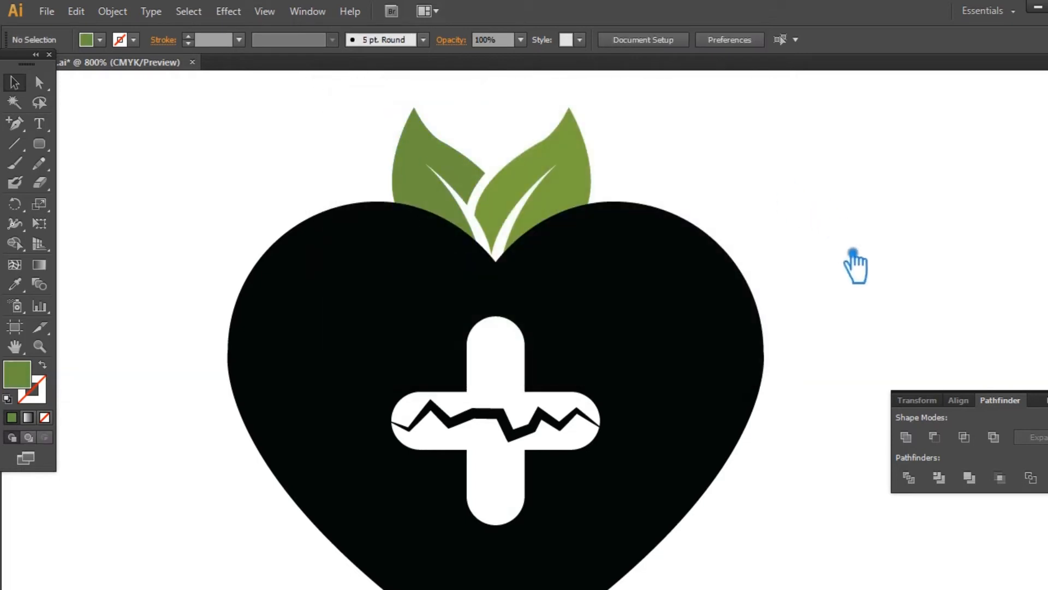
{"action": "left_click", "coordinate": [887, 337]}
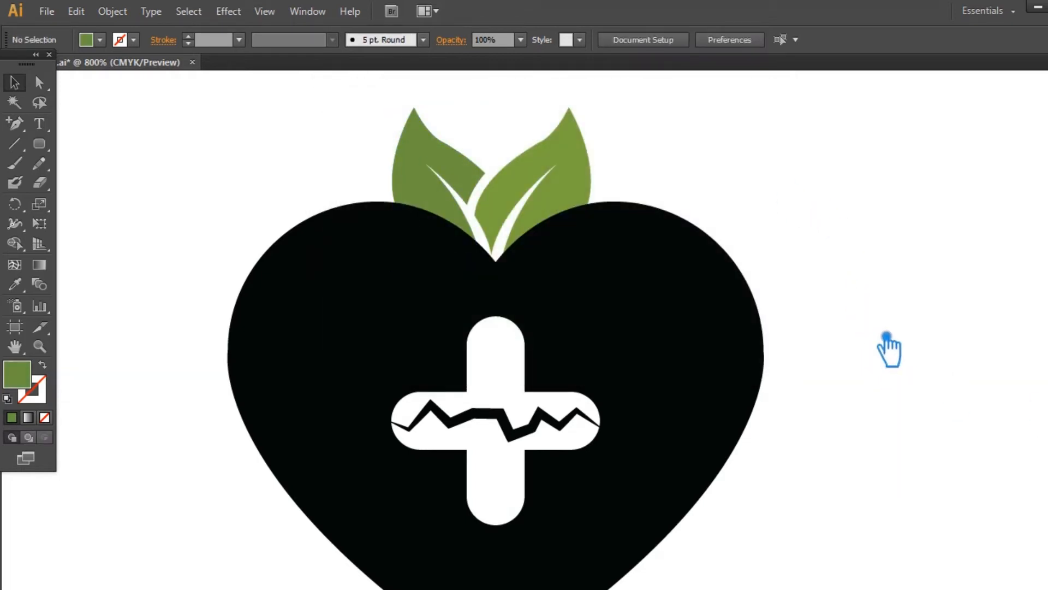
{"action": "key", "text": "ctrl+s"}
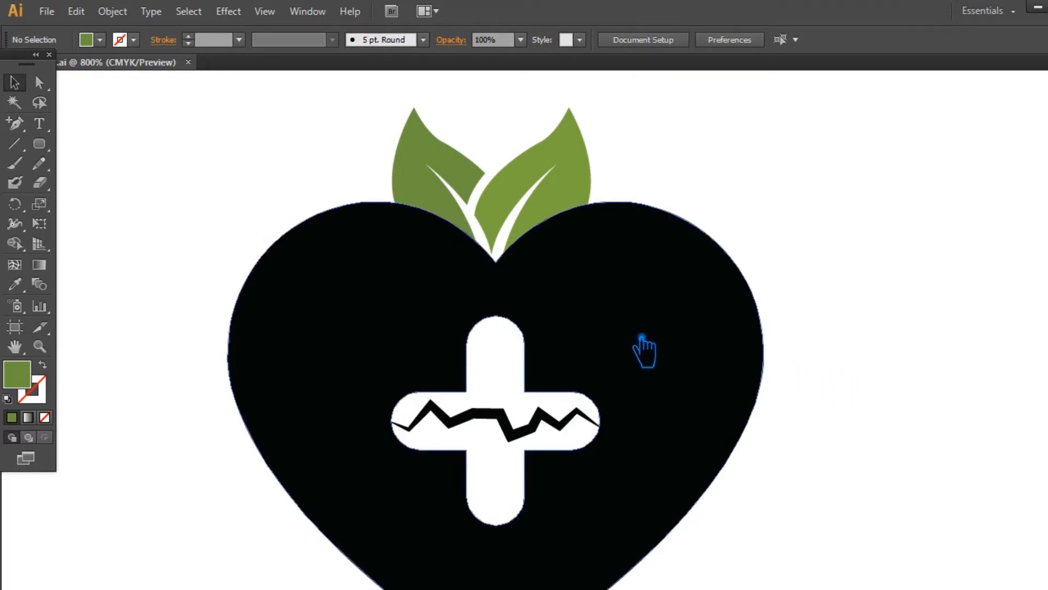
Try filling the zigzag pulse line with a teal blue of R 52, G 184, B 191.
{"action": "left_click", "coordinate": [521, 424]}
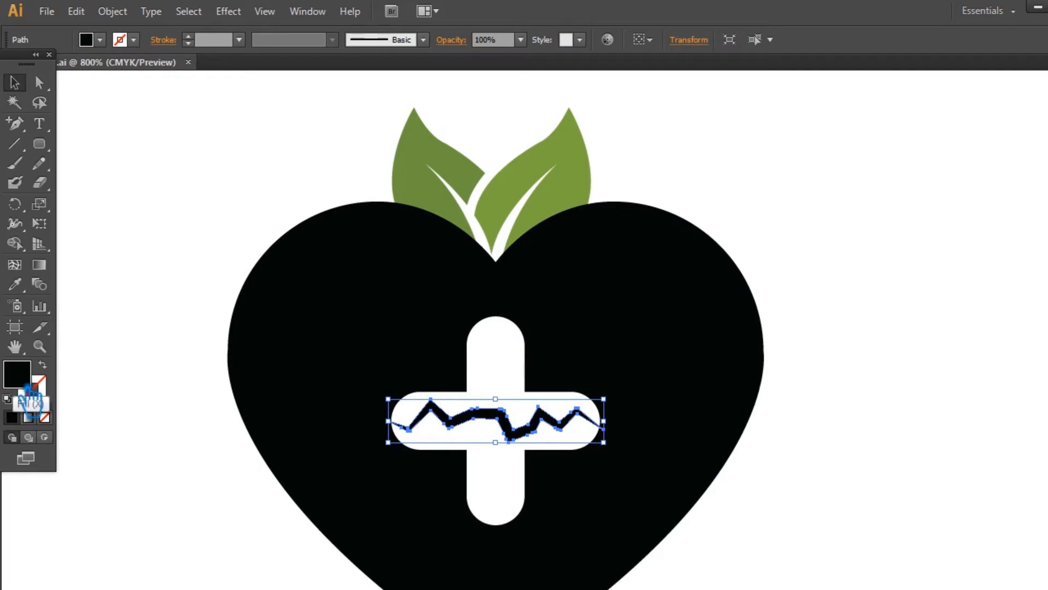
{"action": "double_click", "coordinate": [27, 389]}
{"action": "left_click_drag", "start_coordinate": [570, 297], "coordinate": [570, 234]}
{"action": "left_click", "coordinate": [490, 203]}
{"action": "mouse_move", "coordinate": [489, 203]}
{"action": "left_mouse_down"}
{"action": "mouse_move", "coordinate": [498, 182]}
{"action": "mouse_move", "coordinate": [489, 185]}
{"action": "left_mouse_up"}
{"action": "left_click", "coordinate": [759, 141]}
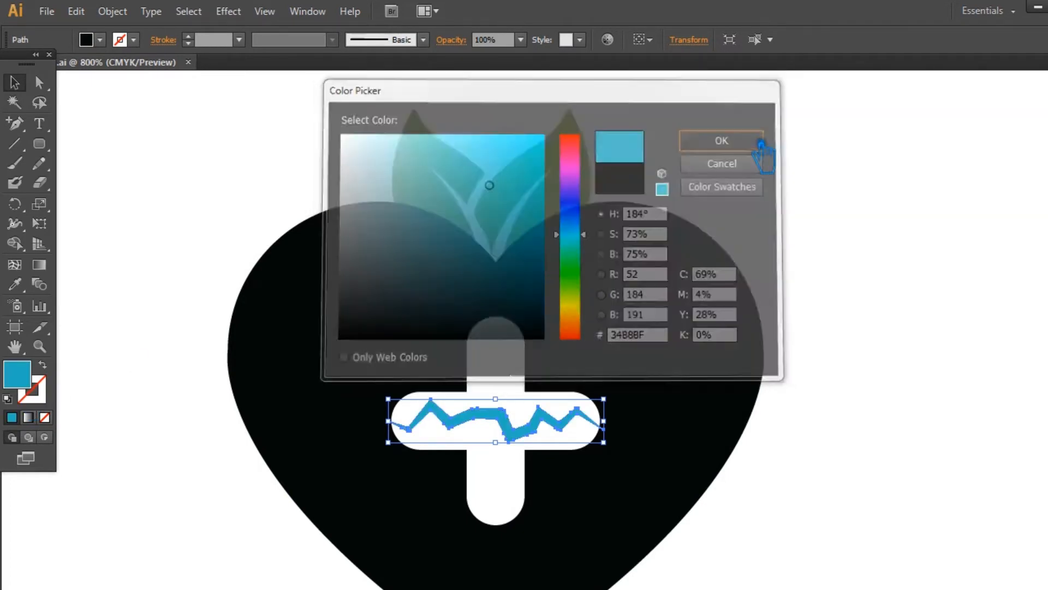
Try copying the pulse line's blue fill onto the heart with the Eyedropper.
{"action": "left_click", "coordinate": [658, 391]}
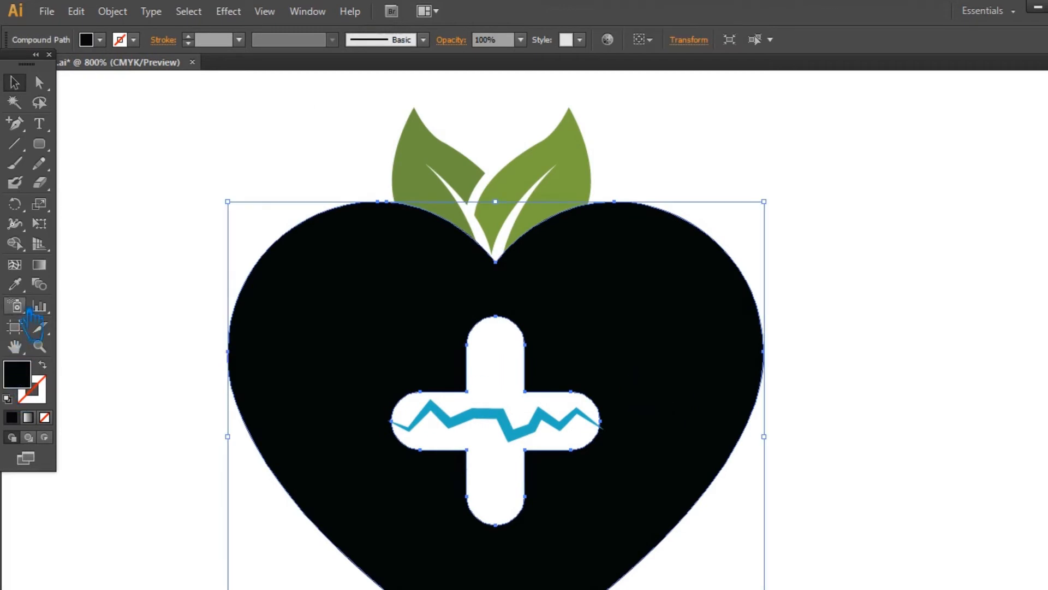
{"action": "left_click", "coordinate": [15, 284]}
{"action": "left_click", "coordinate": [476, 422]}
{"action": "double_click", "coordinate": [28, 389]}
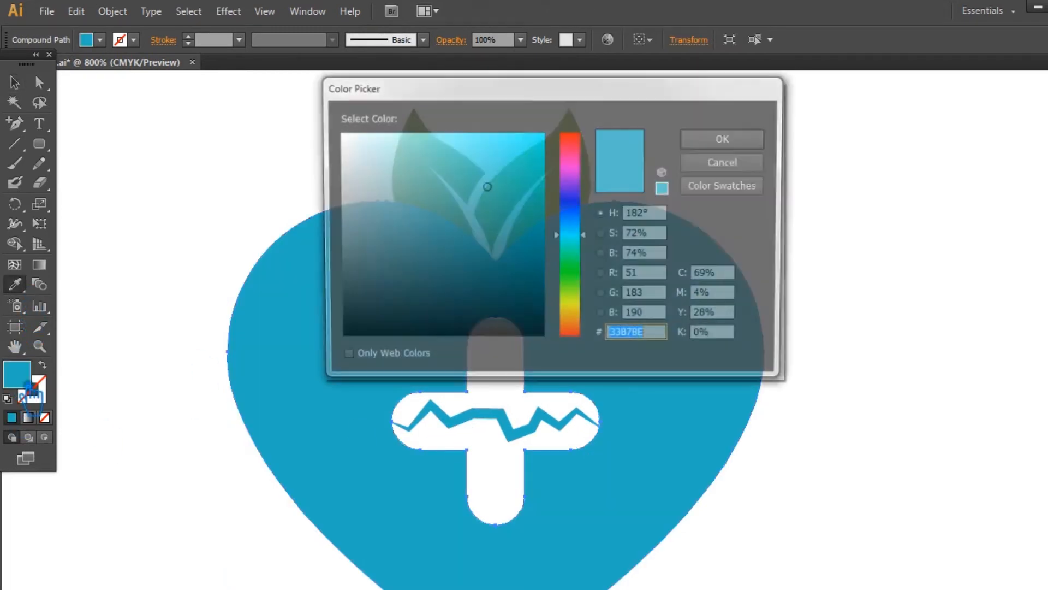
{"action": "left_click", "coordinate": [722, 162]}
Sample the left leaf's green with the Eyedropper to fill the heart shape.
{"action": "left_click", "coordinate": [444, 172]}
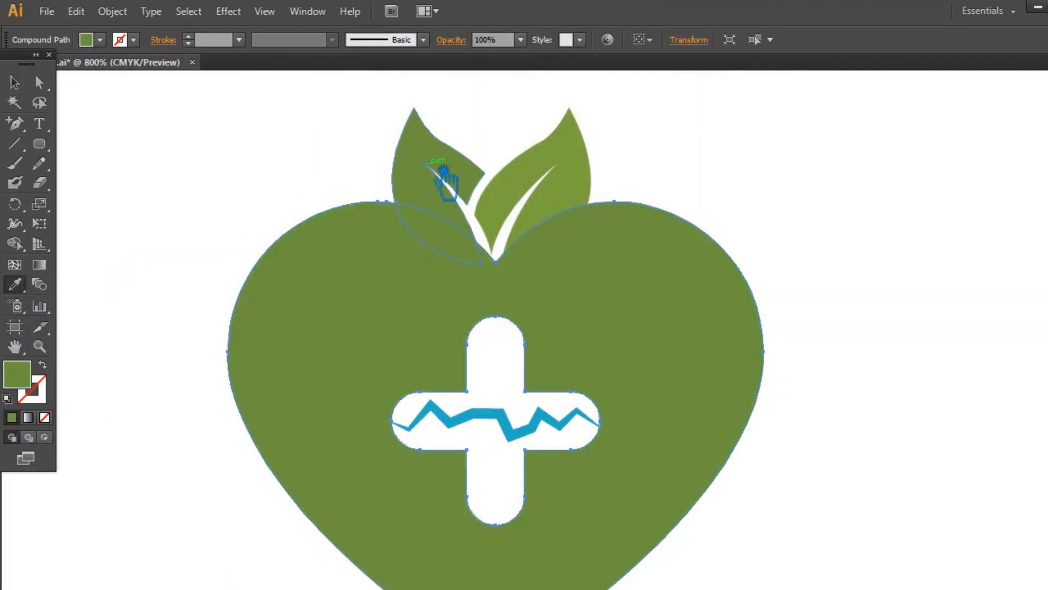
{"action": "key", "text": "v"}
{"action": "left_click", "coordinate": [826, 180]}
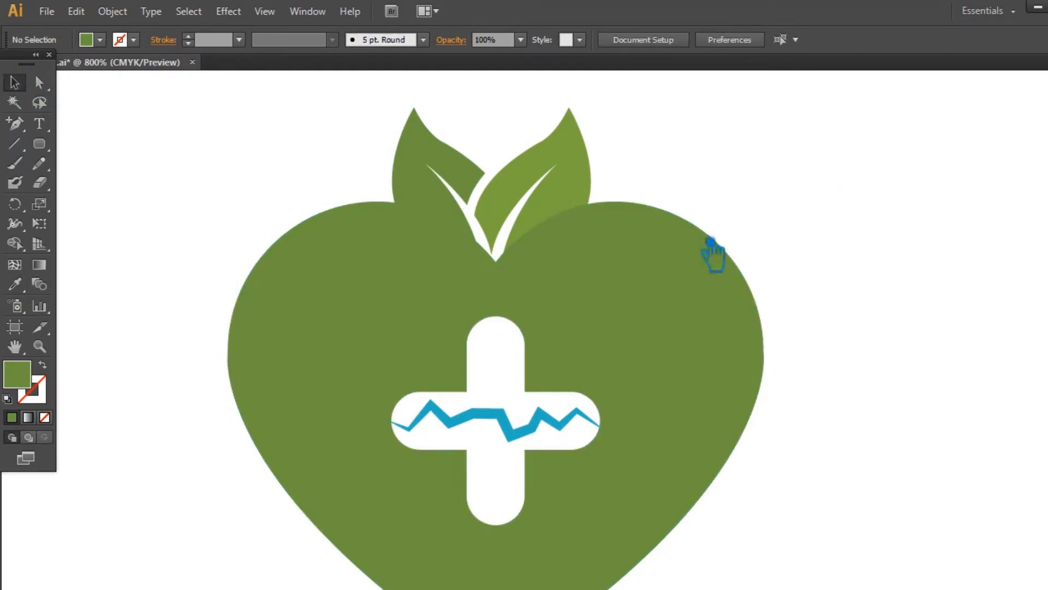
{"action": "left_click", "coordinate": [365, 315]}
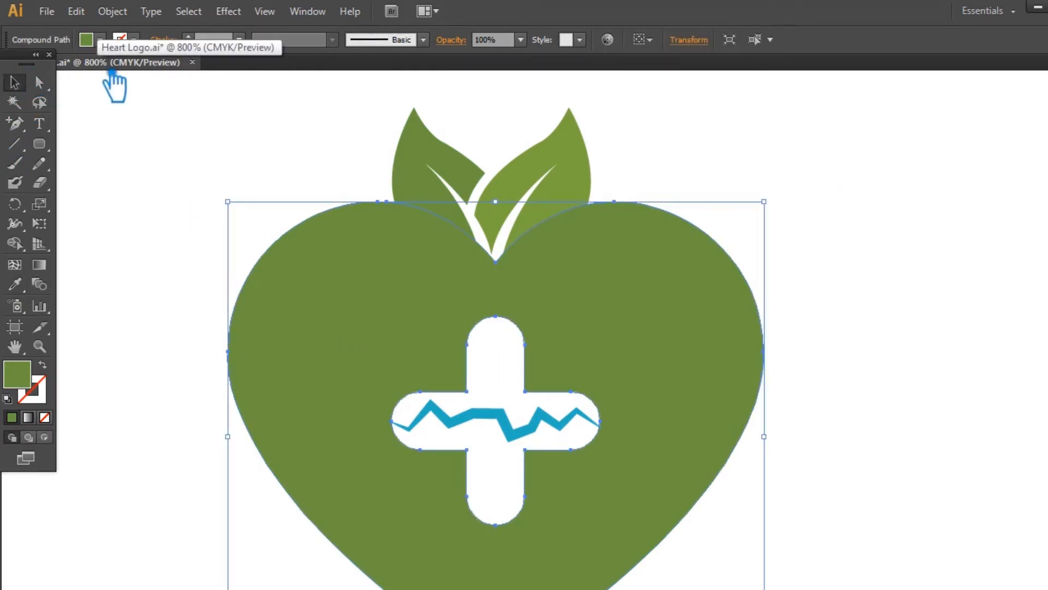
Fill the zigzag pulse line with the right leaf's lighter green using the Eyedropper.
{"action": "left_click", "coordinate": [520, 425]}
{"action": "left_click", "coordinate": [14, 284]}
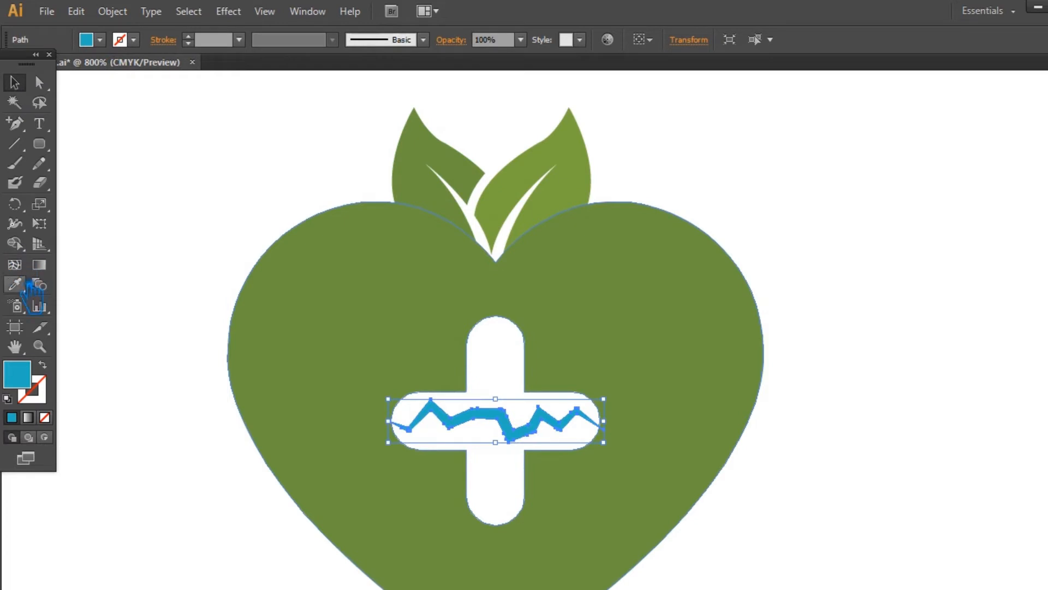
{"action": "left_click", "coordinate": [15, 82]}
{"action": "left_click", "coordinate": [107, 133]}
Darken the heart's fill to a deeper green than both leaves in the Color Picker.
{"action": "left_click", "coordinate": [342, 354]}
{"action": "double_click", "coordinate": [22, 382]}
{"action": "left_click", "coordinate": [487, 234]}
{"action": "left_click", "coordinate": [743, 139]}
{"action": "left_click", "coordinate": [901, 219]}
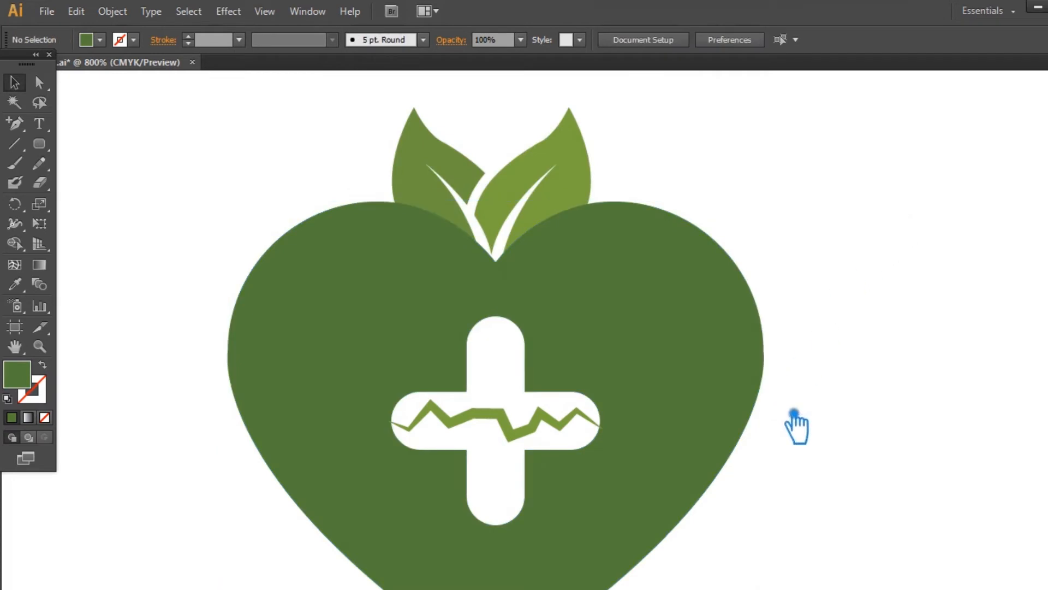
Group the heart, pulse line and leaves into one object and save the document.
{"action": "key", "text": "ctrl+minus"}
{"action": "key", "text": "ctrl+minus"}
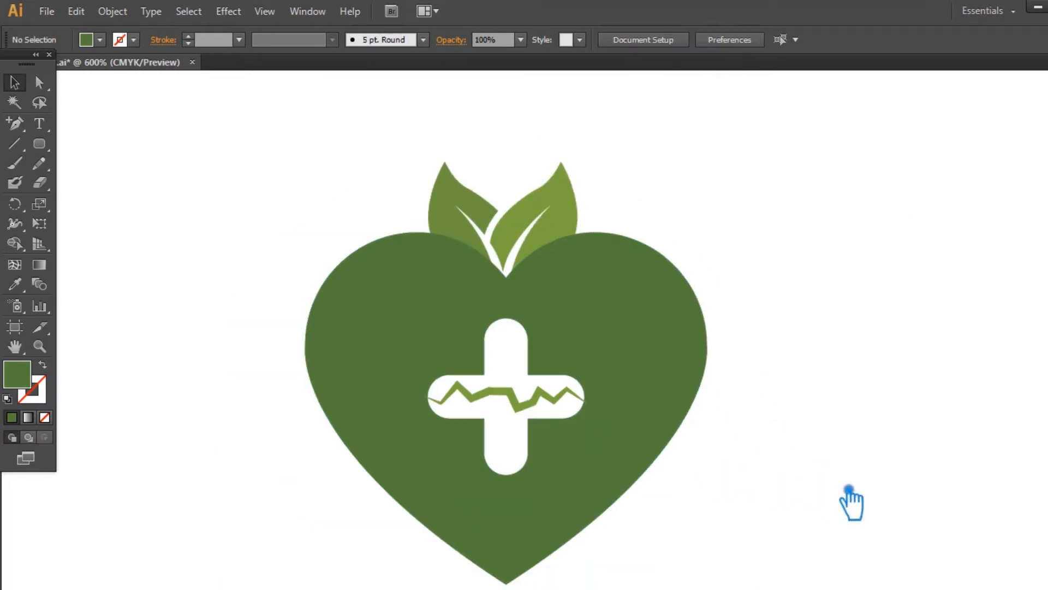
{"action": "left_click_drag", "start_coordinate": [746, 524], "coordinate": [317, 195]}
{"action": "key", "text": "ctrl+shift+b"}
{"action": "left_click", "coordinate": [726, 371]}
{"action": "left_click_drag", "start_coordinate": [709, 412], "coordinate": [709, 327]}
{"action": "key", "text": "ctrl+s"}
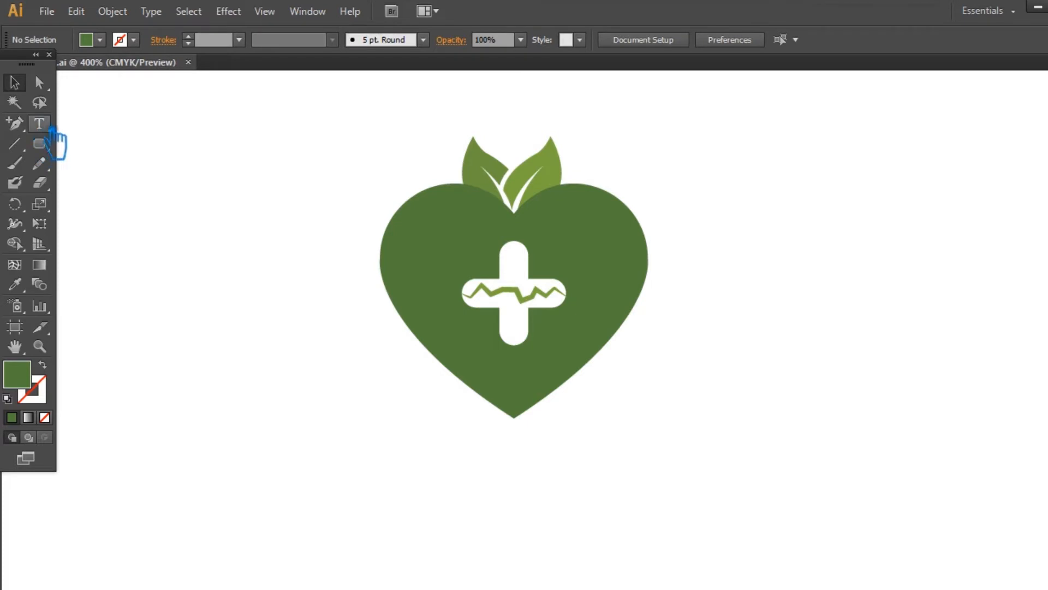
Add the text "Heart Care" in 24 pt Myriad Pro below the heart.
{"action": "left_click", "coordinate": [306, 522]}
{"action": "left_click", "coordinate": [775, 39]}
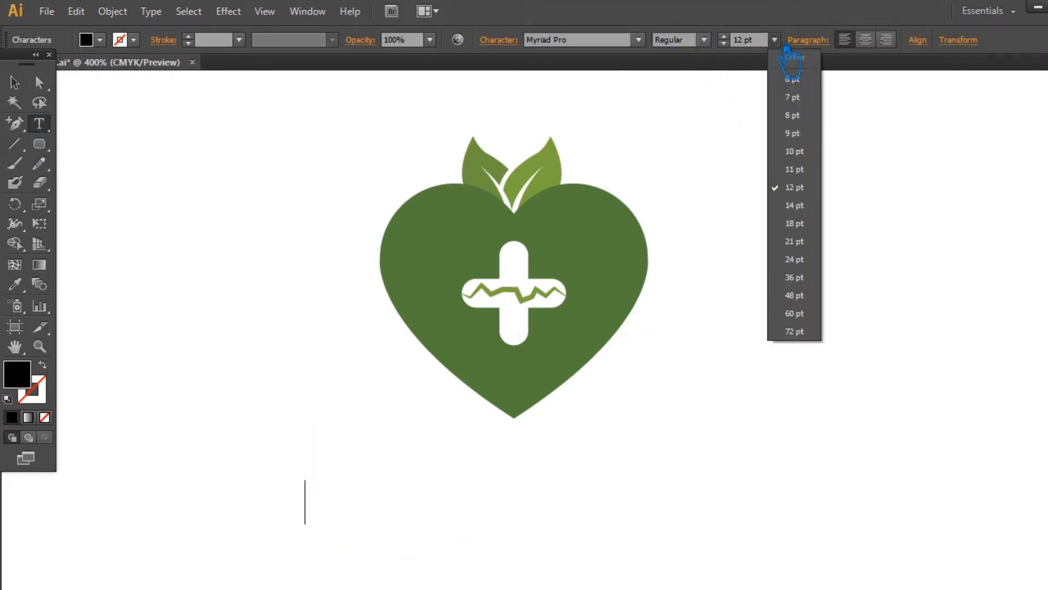
{"action": "left_click", "coordinate": [809, 259]}
{"action": "type", "text": "He"}
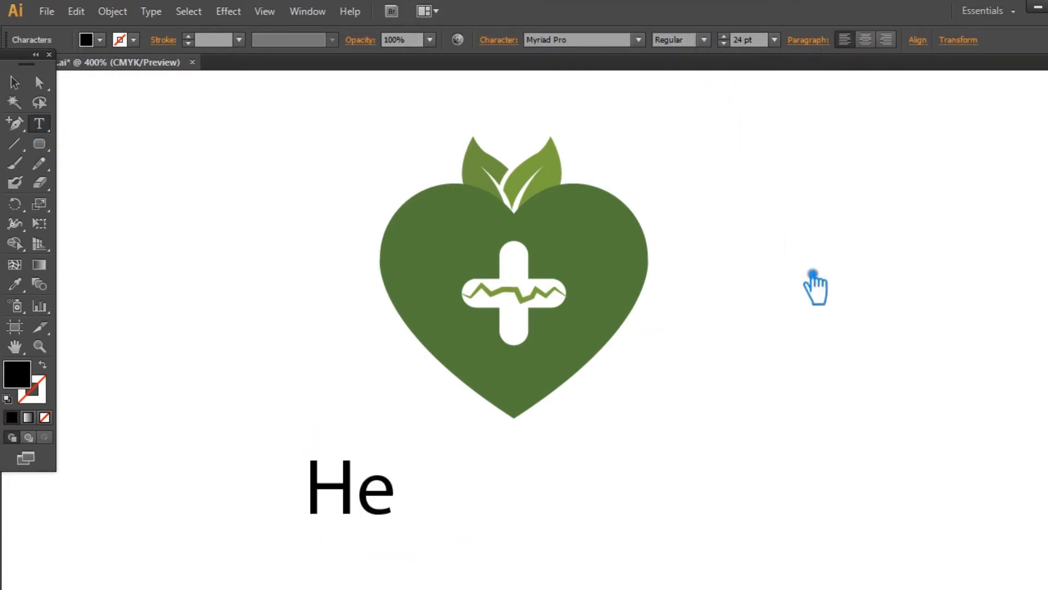
{"action": "type", "text": "art Care"}
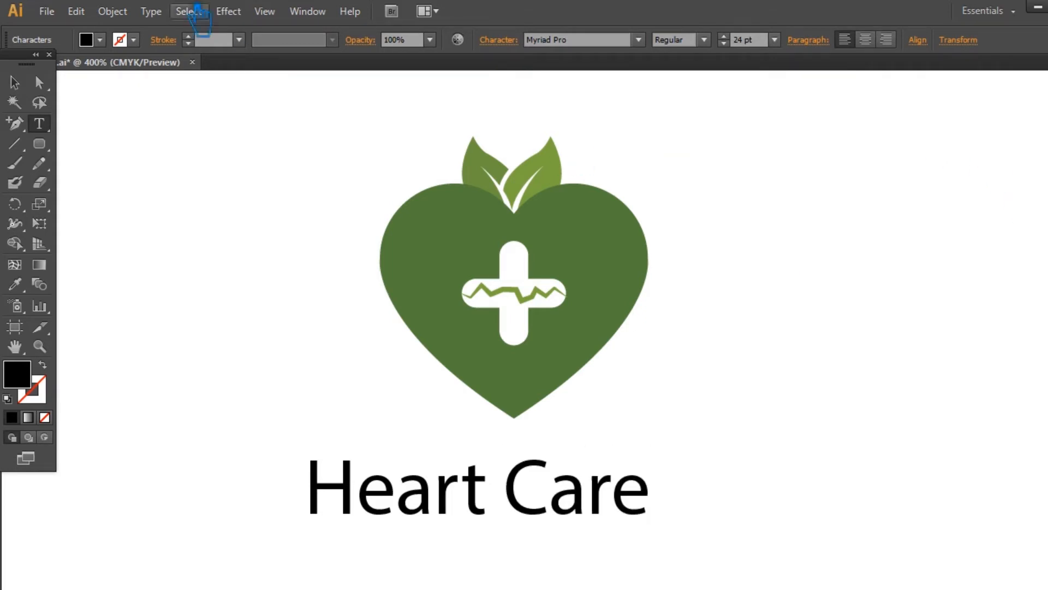
Extend the text below the heart to read "Heart Care Hospital".
{"action": "left_click", "coordinate": [16, 83]}
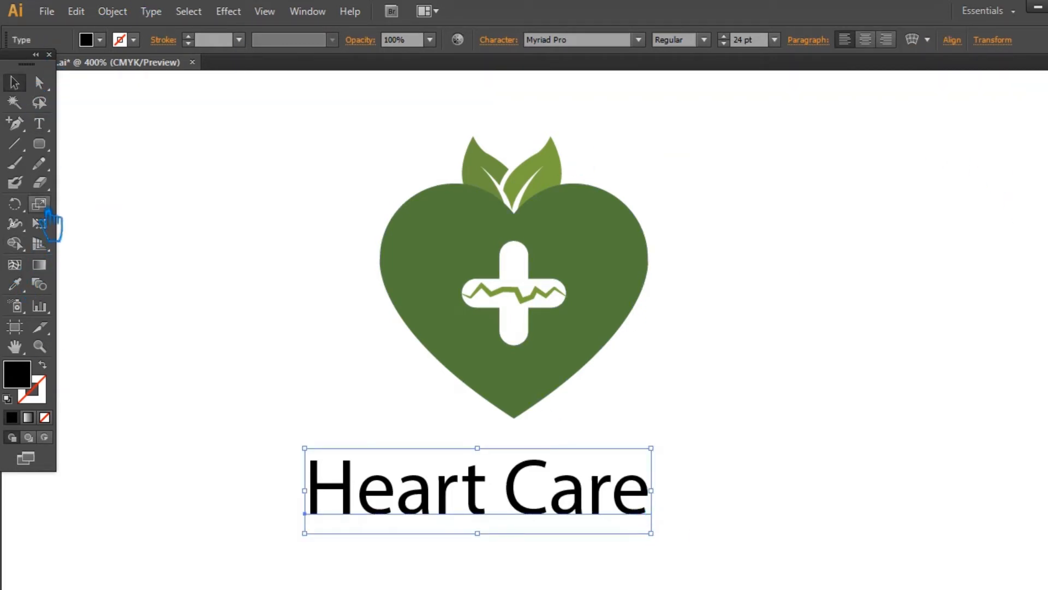
{"action": "left_click", "coordinate": [39, 123]}
{"action": "left_click", "coordinate": [658, 500]}
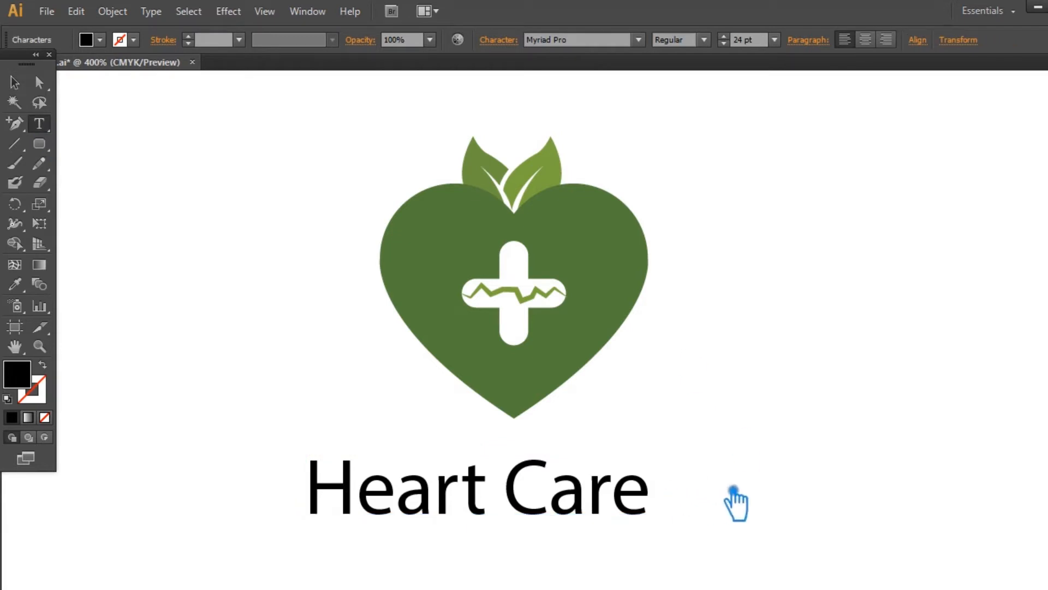
{"action": "type", "text": "Hospital"}
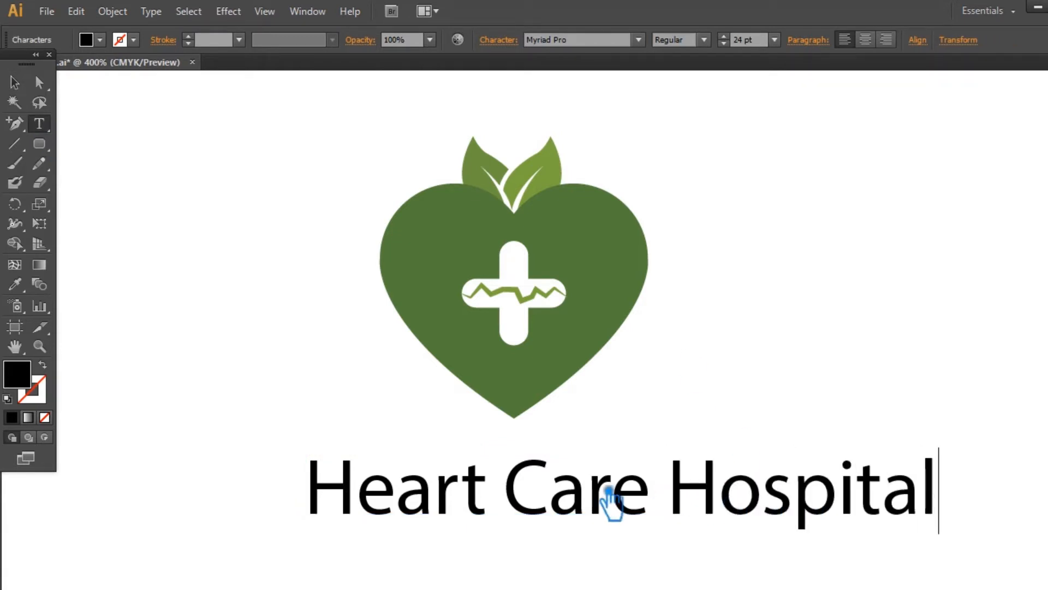
{"action": "left_click", "coordinate": [15, 83]}
{"action": "left_click", "coordinate": [786, 327]}
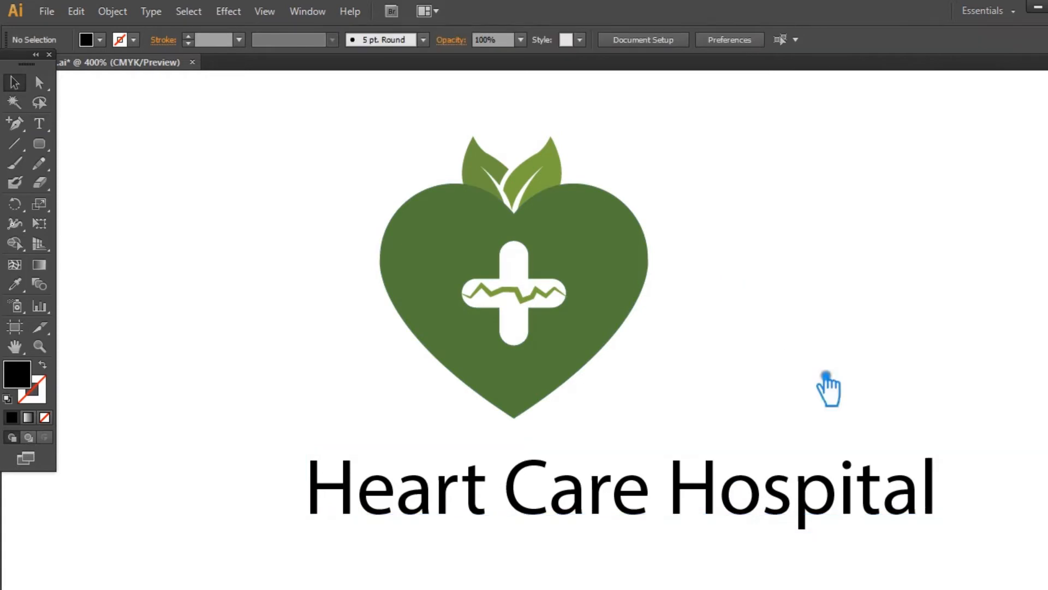
Ungroup the heart logo artwork.
{"action": "left_click_drag", "start_coordinate": [983, 551], "coordinate": [255, 183]}
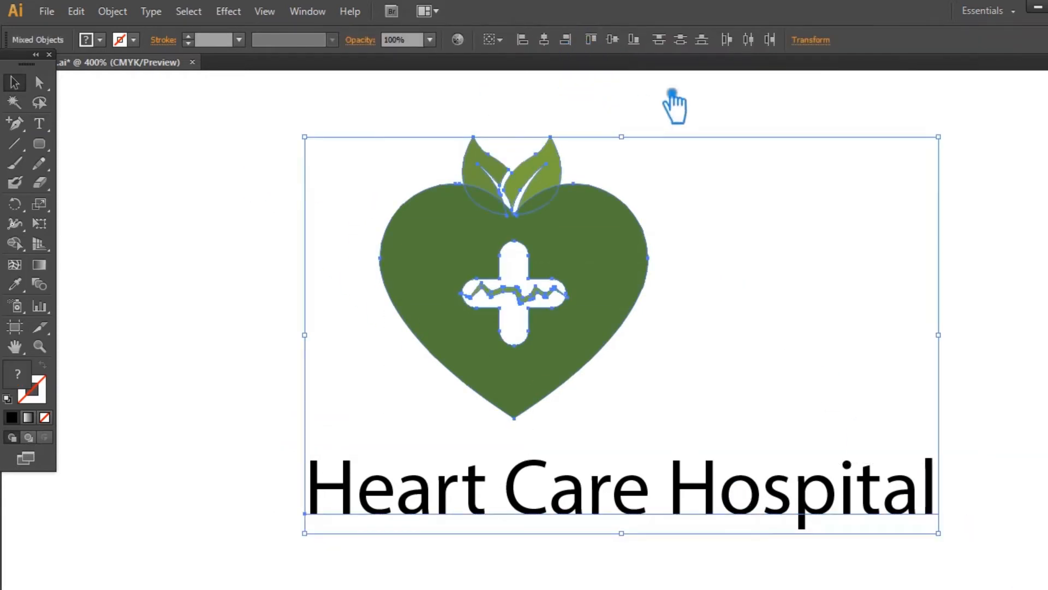
{"action": "left_click", "coordinate": [646, 115]}
{"action": "left_click", "coordinate": [553, 214]}
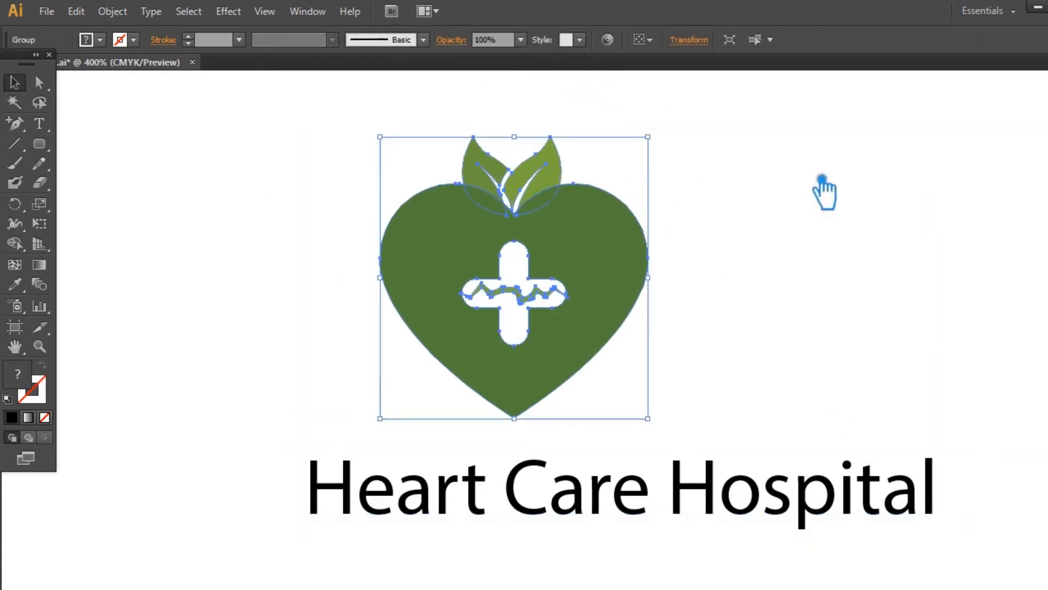
{"action": "left_click", "coordinate": [822, 190]}
{"action": "right_click", "coordinate": [566, 214]}
{"action": "left_click", "coordinate": [612, 303]}
{"action": "left_click", "coordinate": [713, 209]}
Split the heart and both leaves where they overlap with Pathfinder Divide and ungroup the resulting pieces.
{"action": "left_click_drag", "start_coordinate": [692, 205], "coordinate": [464, 212]}
{"action": "key", "text": "ctrl+shift+F9"}
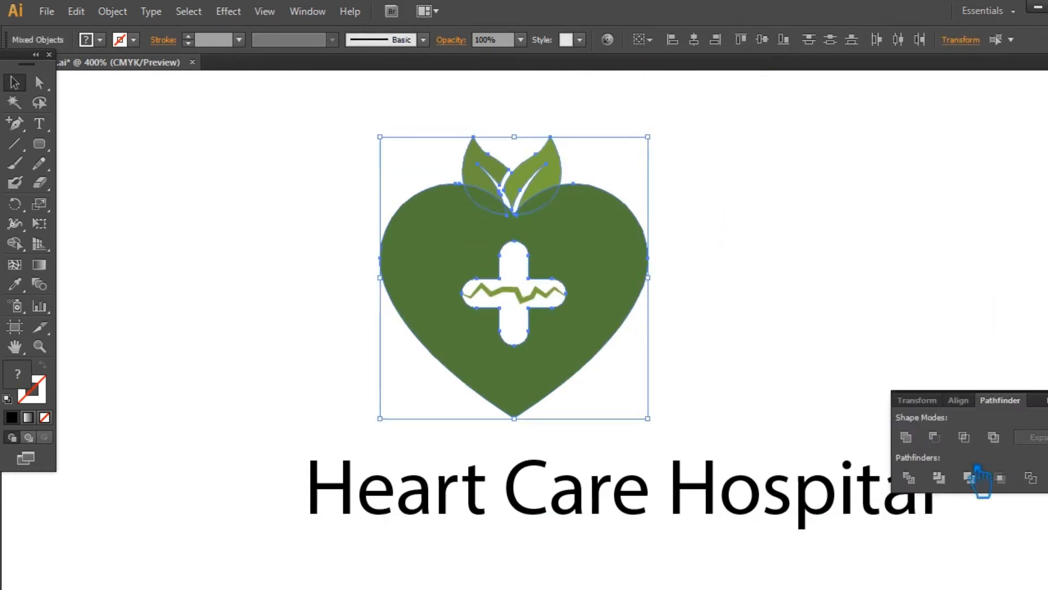
{"action": "left_click", "coordinate": [908, 477]}
{"action": "left_click", "coordinate": [941, 323]}
{"action": "right_click", "coordinate": [581, 196]}
{"action": "left_click", "coordinate": [611, 288]}
{"action": "left_click", "coordinate": [743, 251]}
Unite the leaf pieces overlapping the heart with the heart shape using Pathfinder.
{"action": "left_click_drag", "start_coordinate": [507, 214], "coordinate": [495, 232]}
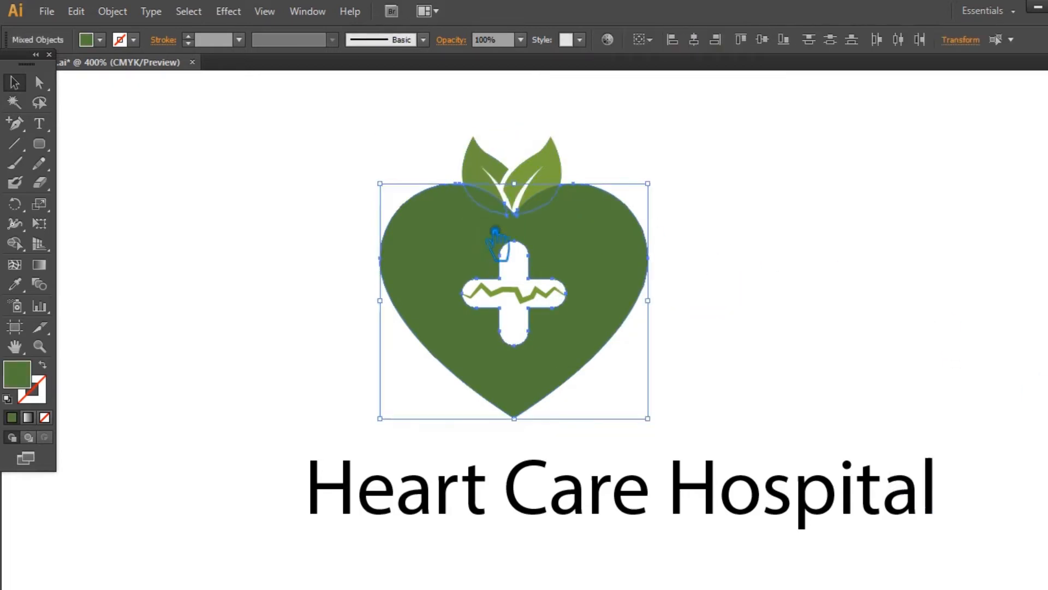
{"action": "key", "text": "ctrl+shift+F9"}
{"action": "left_click", "coordinate": [908, 437]}
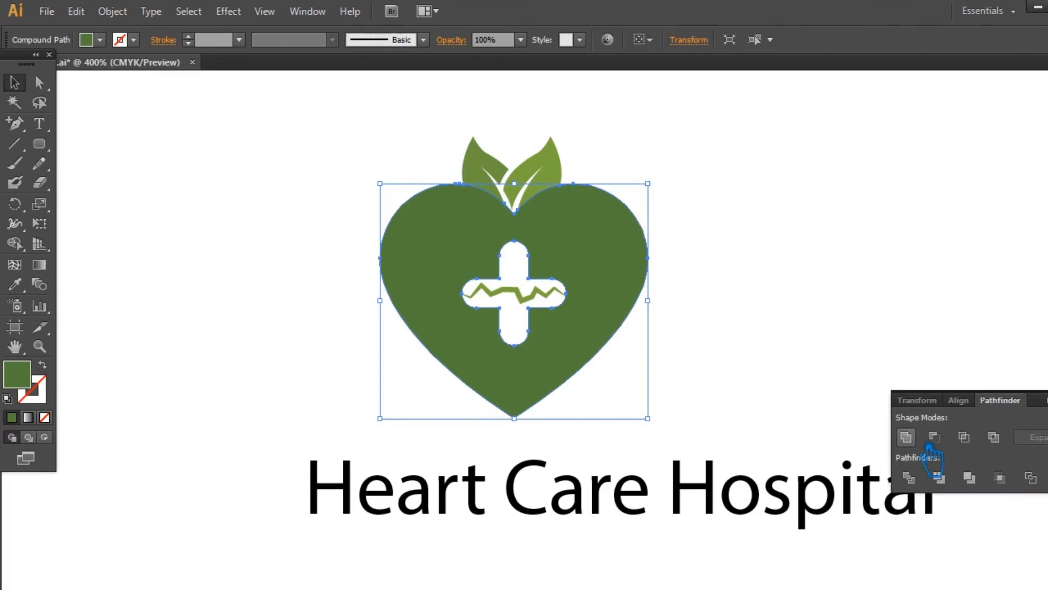
{"action": "left_click", "coordinate": [899, 349]}
Move the "Heart Care Hospital" text left beneath the heart and change its font to Racon.
{"action": "left_click_drag", "start_coordinate": [705, 494], "coordinate": [668, 516]}
{"action": "left_click", "coordinate": [568, 40]}
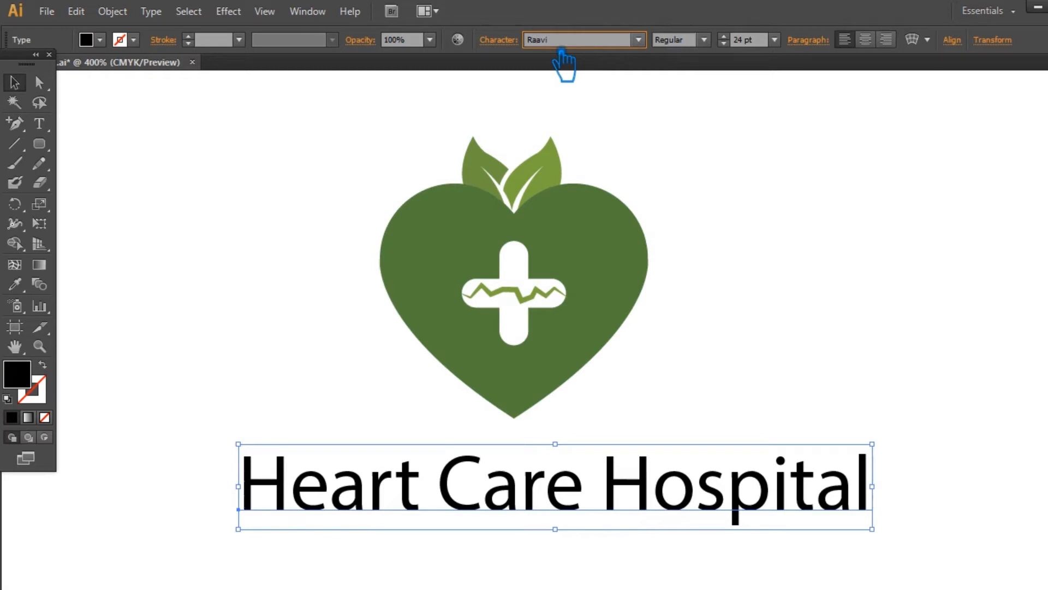
{"action": "type", "text": "Racon"}
{"action": "key", "text": "Return"}
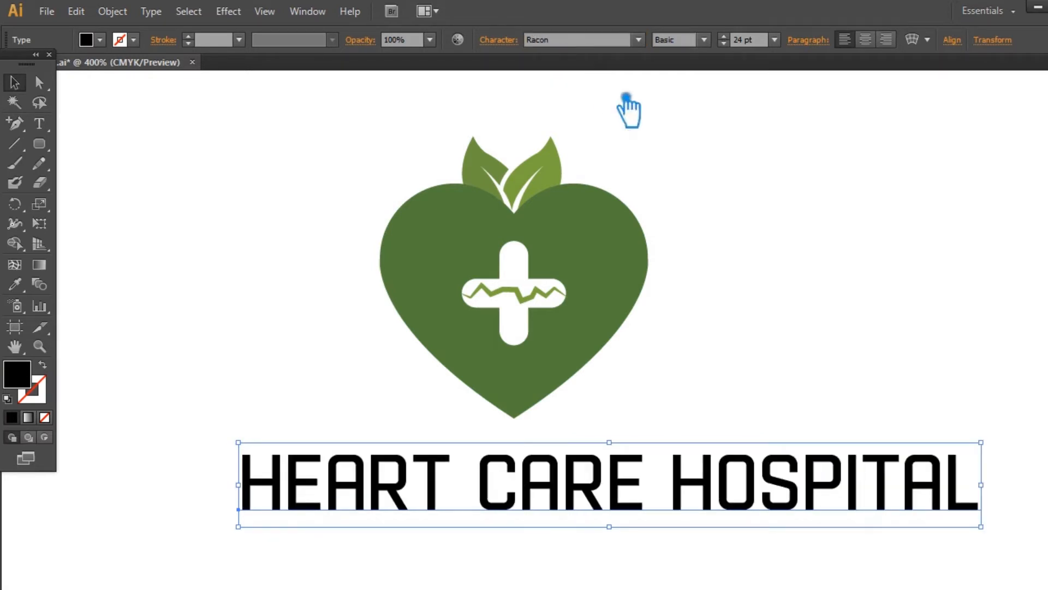
Set the "Heart Care Hospital" text's tracking to -50 and its font size to 30 pt.
{"action": "left_click", "coordinate": [498, 42]}
{"action": "left_click", "coordinate": [506, 136]}
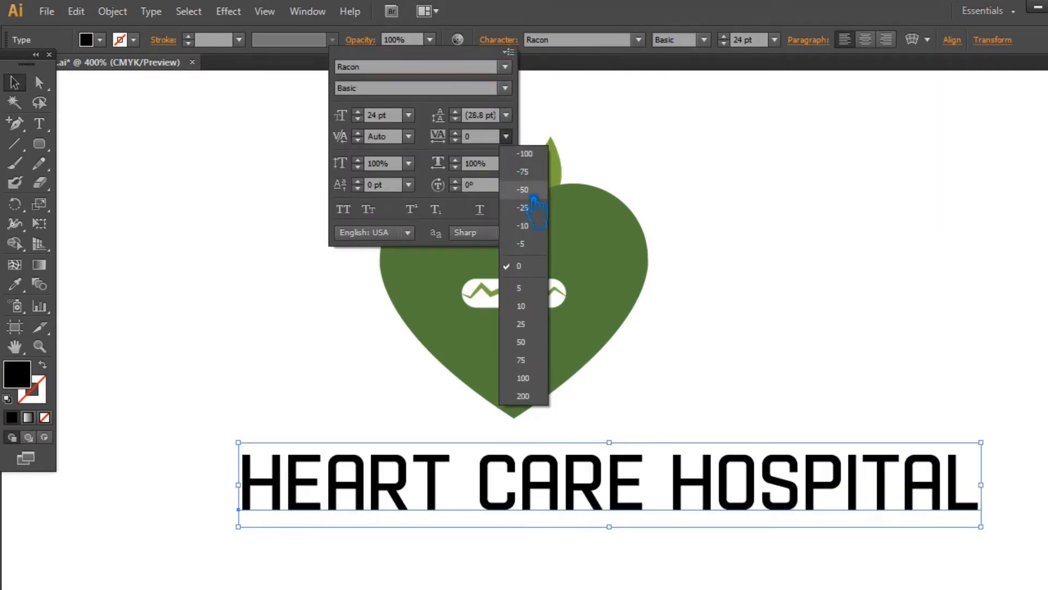
{"action": "left_click", "coordinate": [538, 203]}
{"action": "left_click", "coordinate": [739, 41]}
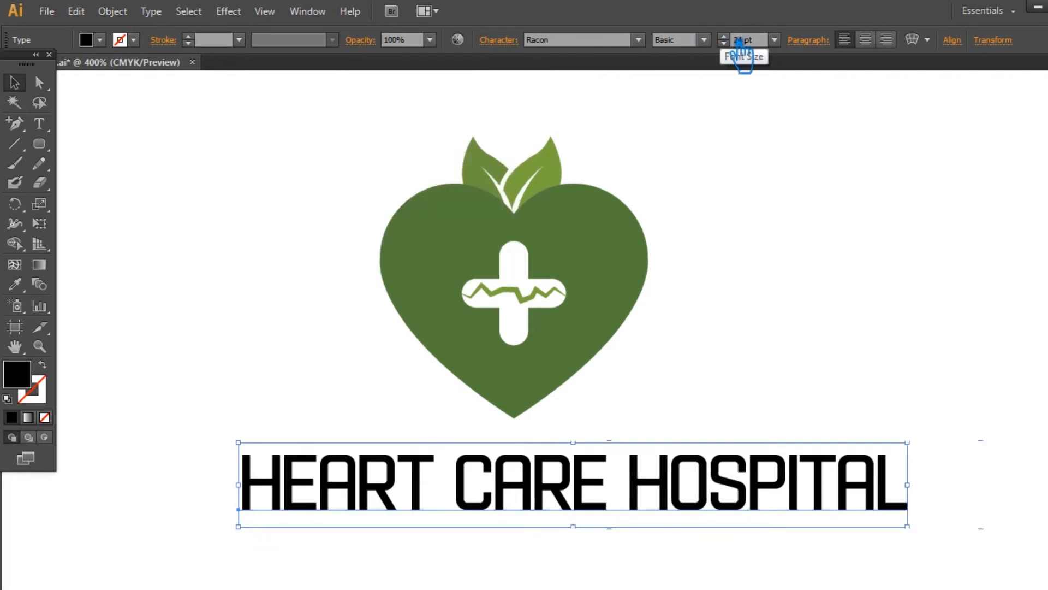
{"action": "scroll", "coordinate": [740, 41], "scroll_direction": "up", "scroll_amount": 6}
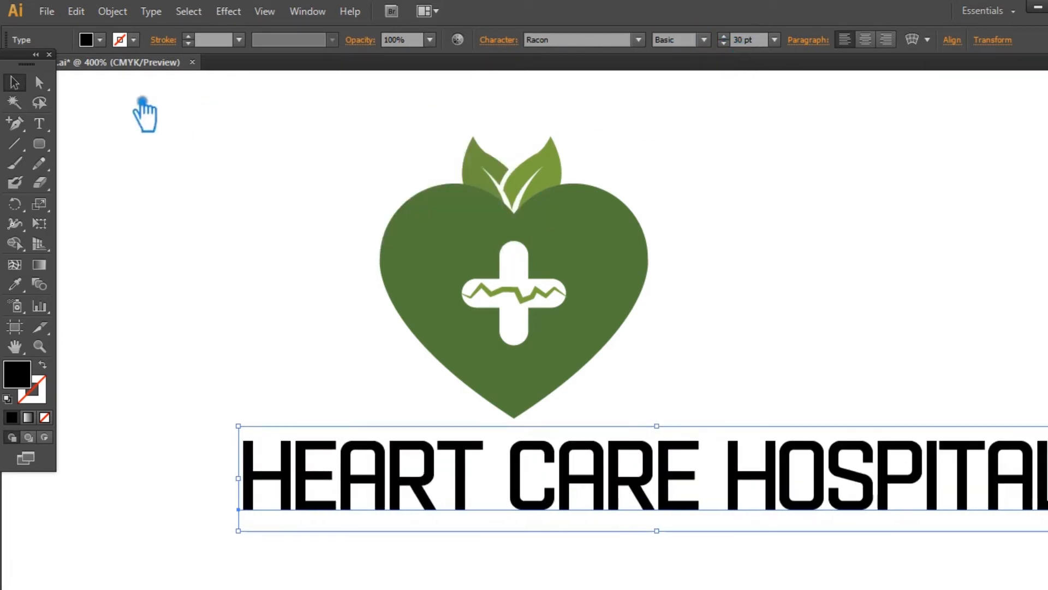
Move the enlarged text left so it sits roughly centred beneath the heart.
{"action": "left_click", "coordinate": [808, 545]}
{"action": "left_click_drag", "start_coordinate": [814, 507], "coordinate": [683, 508]}
{"action": "left_click", "coordinate": [775, 292]}
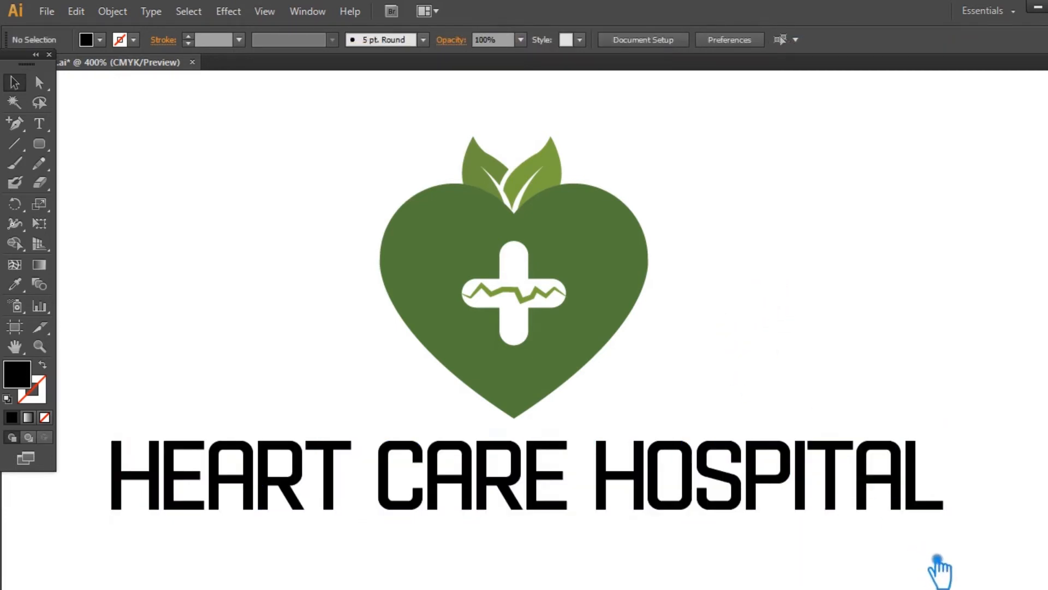
Add a separate text line reading "TAGLINE GOES HERE" beneath the "Heart Care Hospital" caption.
{"action": "left_click_drag", "start_coordinate": [938, 560], "coordinate": [972, 435]}
{"action": "left_click", "coordinate": [39, 124]}
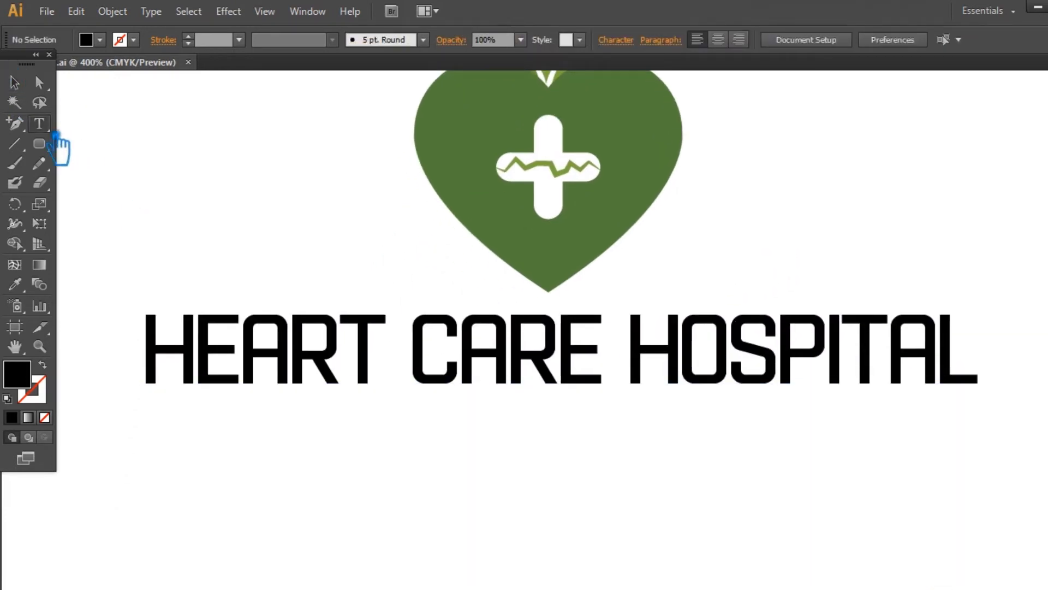
{"action": "left_click", "coordinate": [378, 464]}
{"action": "type", "text": "T"}
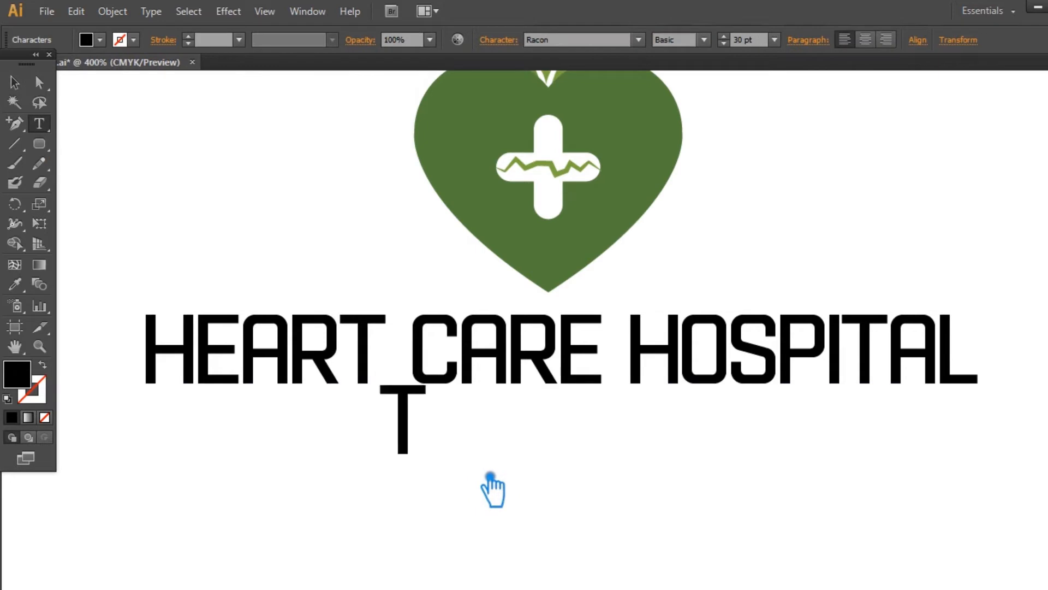
{"action": "type", "text": "AGLI E G"}
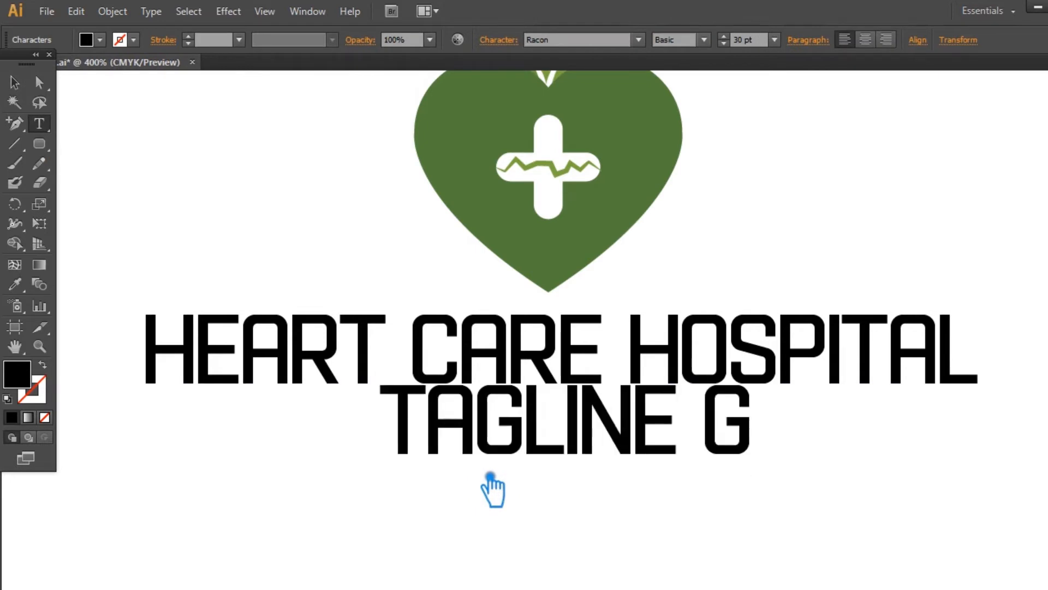
{"action": "type", "text": "OES HERERE"}
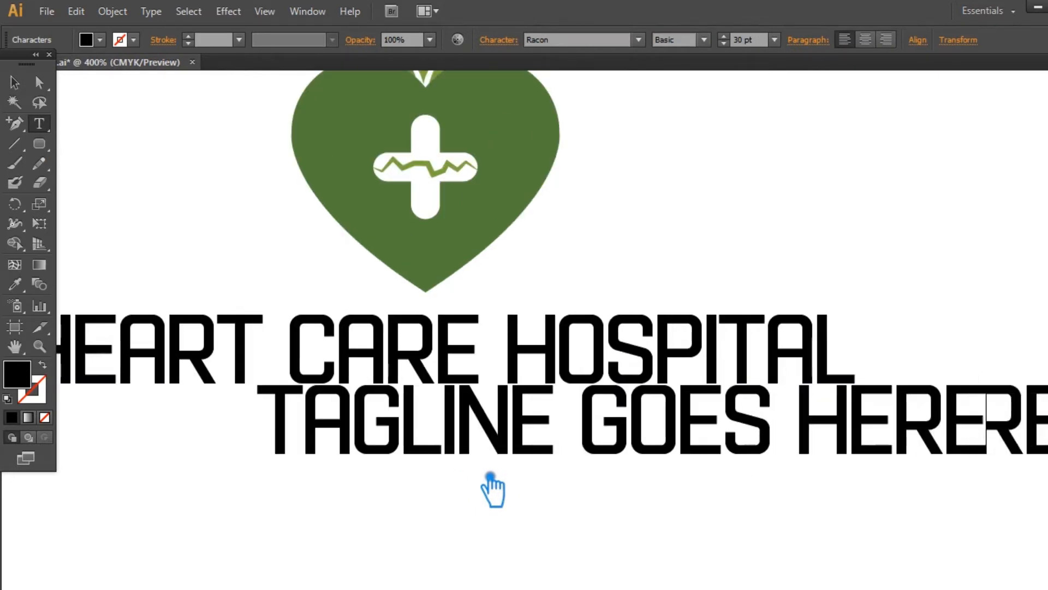
{"action": "key", "text": "Escape"}
Set the tagline's font size to 8 pt and move it beneath the middle of the caption.
{"action": "left_click", "coordinate": [775, 39]}
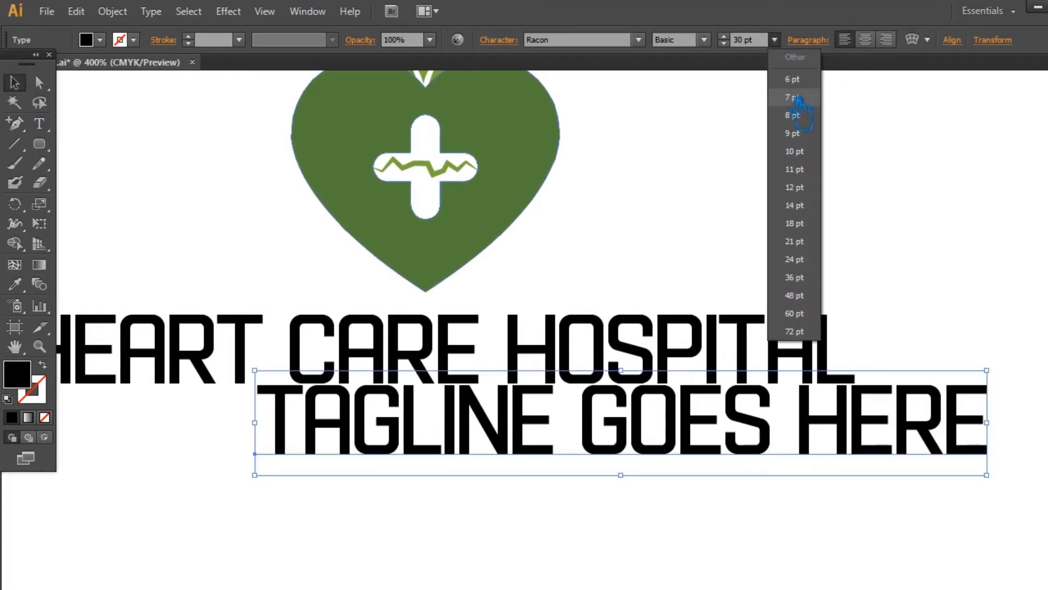
{"action": "left_click", "coordinate": [800, 117]}
{"action": "left_click_drag", "start_coordinate": [597, 494], "coordinate": [733, 499]}
{"action": "left_click_drag", "start_coordinate": [510, 459], "coordinate": [468, 438]}
Set the tagline's tracking to 500.
{"action": "left_click", "coordinate": [498, 39]}
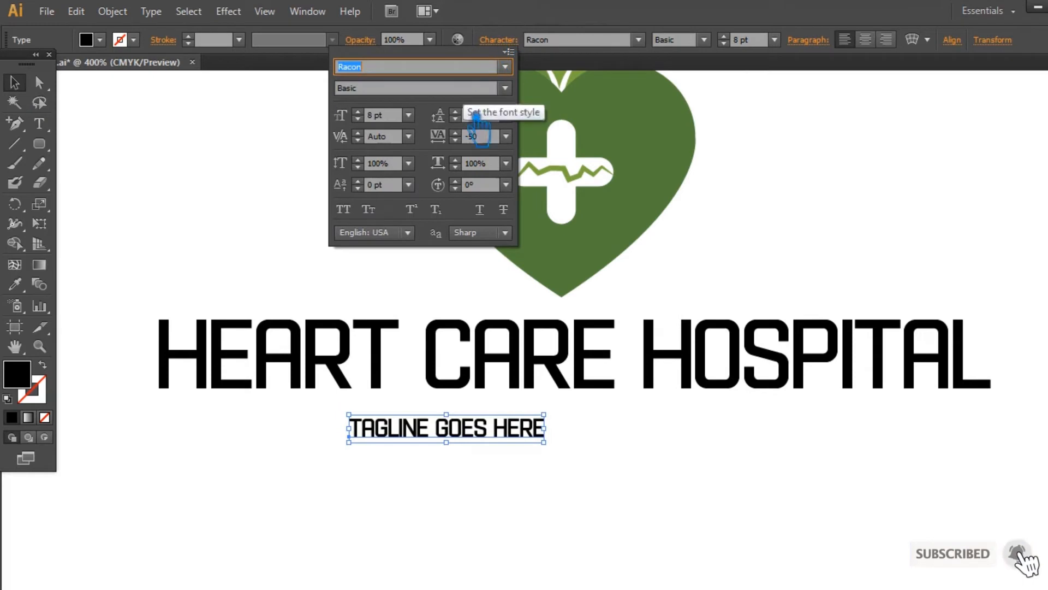
{"action": "left_click", "coordinate": [435, 131]}
{"action": "type", "text": "500"}
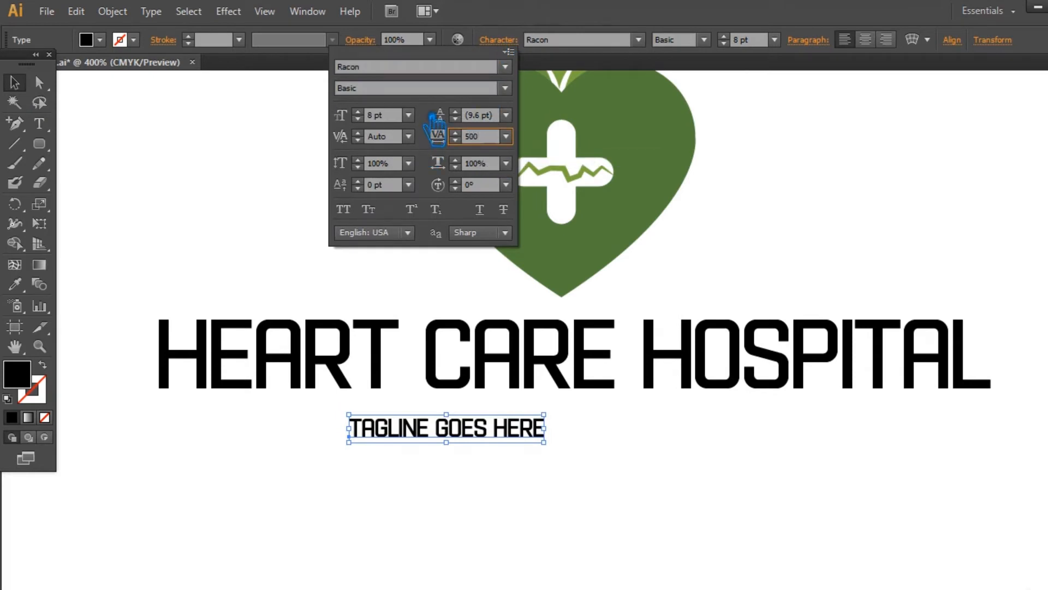
{"action": "key", "text": "Return"}
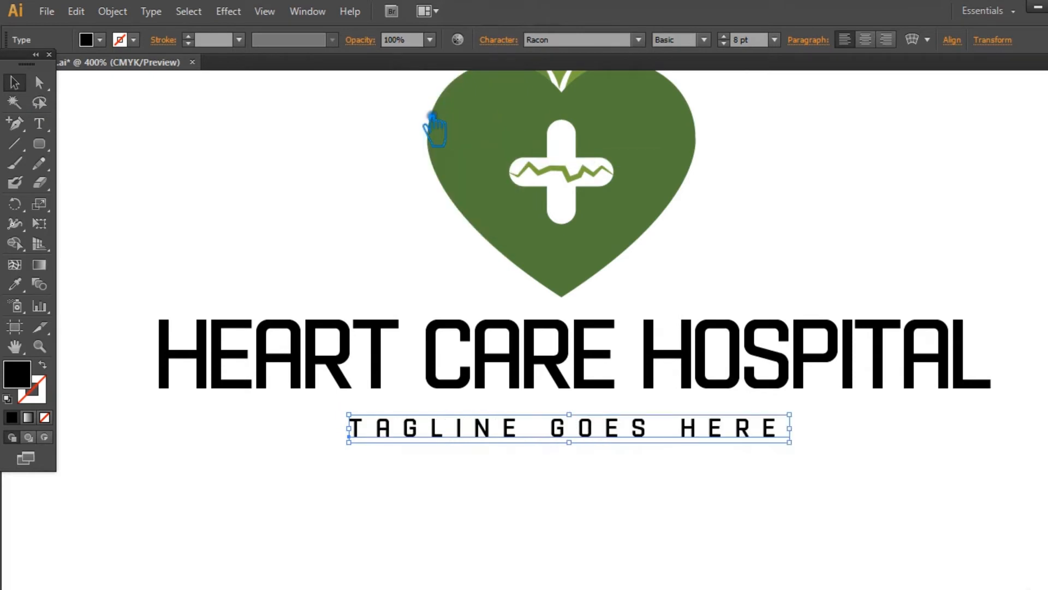
Set the tagline's tracking to 600.
{"action": "left_click", "coordinate": [513, 50]}
{"action": "left_click", "coordinate": [480, 136]}
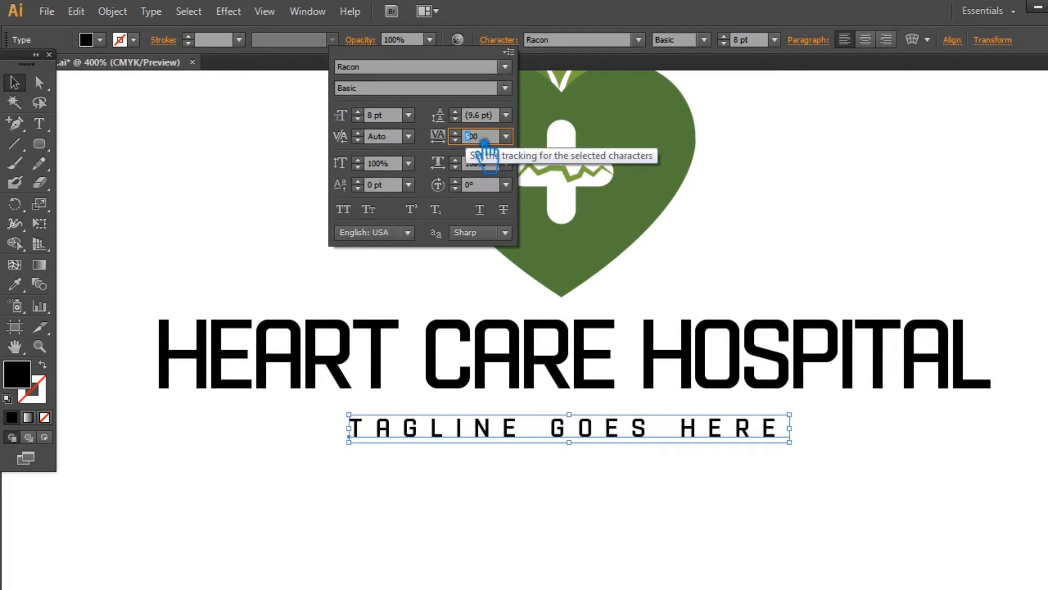
{"action": "type", "text": "6"}
{"action": "key", "text": "Return"}
Remove the extra tracking after the final "E" of the tagline so no trailing space is left.
{"action": "left_click", "coordinate": [39, 123]}
{"action": "left_click_drag", "start_coordinate": [815, 431], "coordinate": [866, 452]}
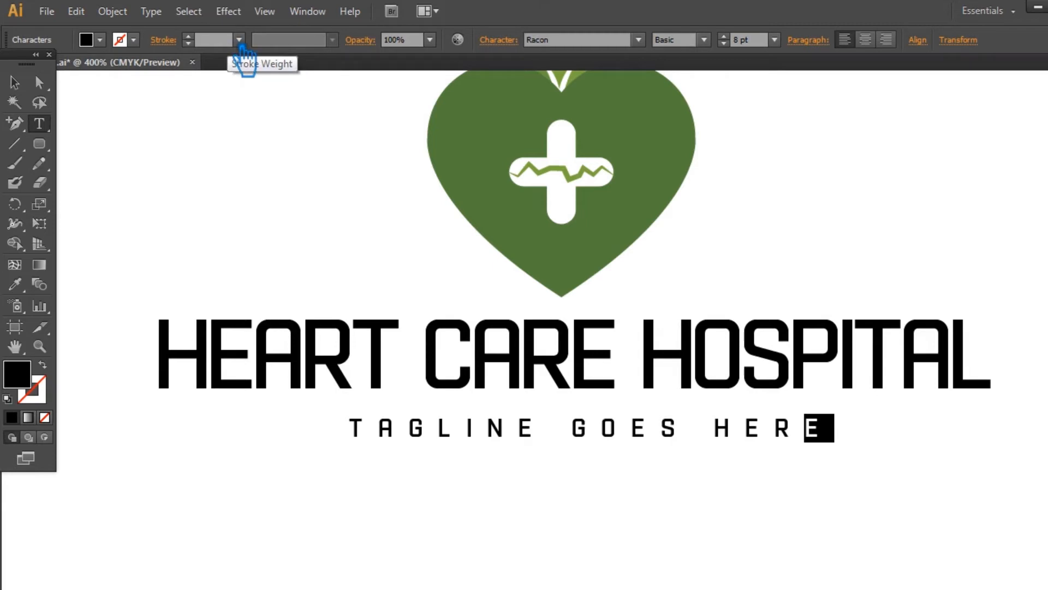
{"action": "left_click", "coordinate": [498, 40]}
{"action": "left_click", "coordinate": [506, 136]}
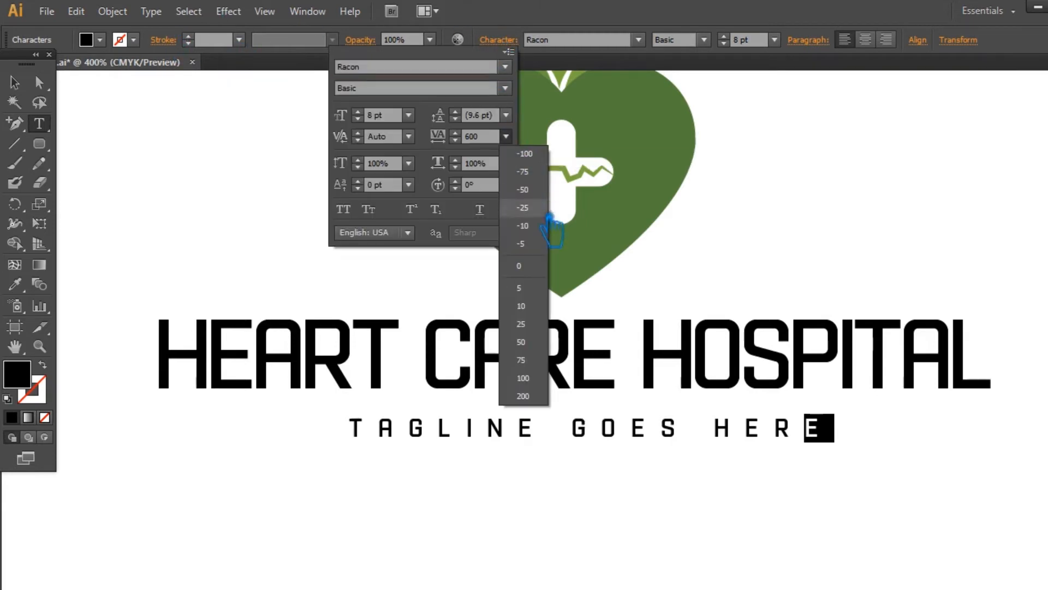
{"action": "left_click", "coordinate": [540, 256]}
{"action": "double_click", "coordinate": [15, 82]}
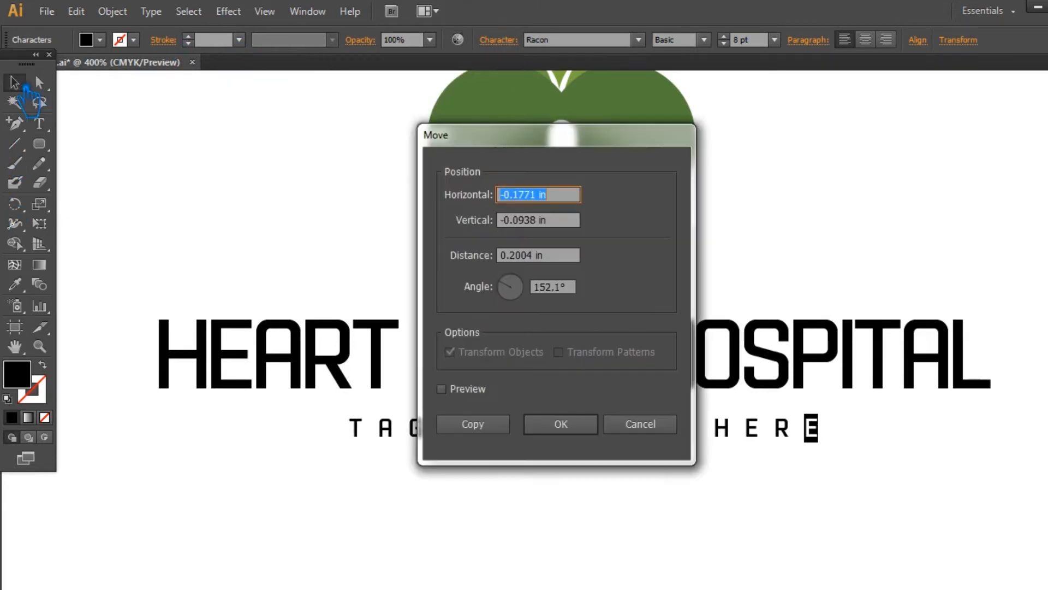
{"action": "left_click", "coordinate": [653, 425]}
{"action": "left_click", "coordinate": [386, 270]}
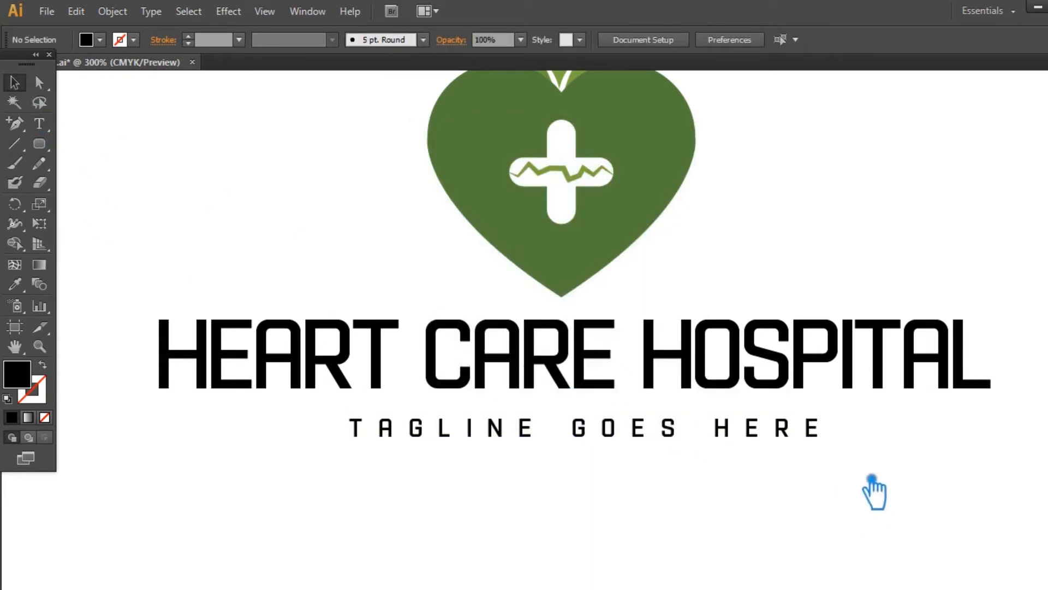
Move the tagline slightly left and up, closer to the caption.
{"action": "key", "text": "ctrl+minus"}
{"action": "left_click_drag", "start_coordinate": [549, 427], "coordinate": [521, 422]}
{"action": "left_click", "coordinate": [685, 387]}
Recolor the words "HEART CARE" with the heart's dark green, sampled with the Eyedropper.
{"action": "key", "text": "t"}
{"action": "left_click_drag", "start_coordinate": [614, 382], "coordinate": [222, 386]}
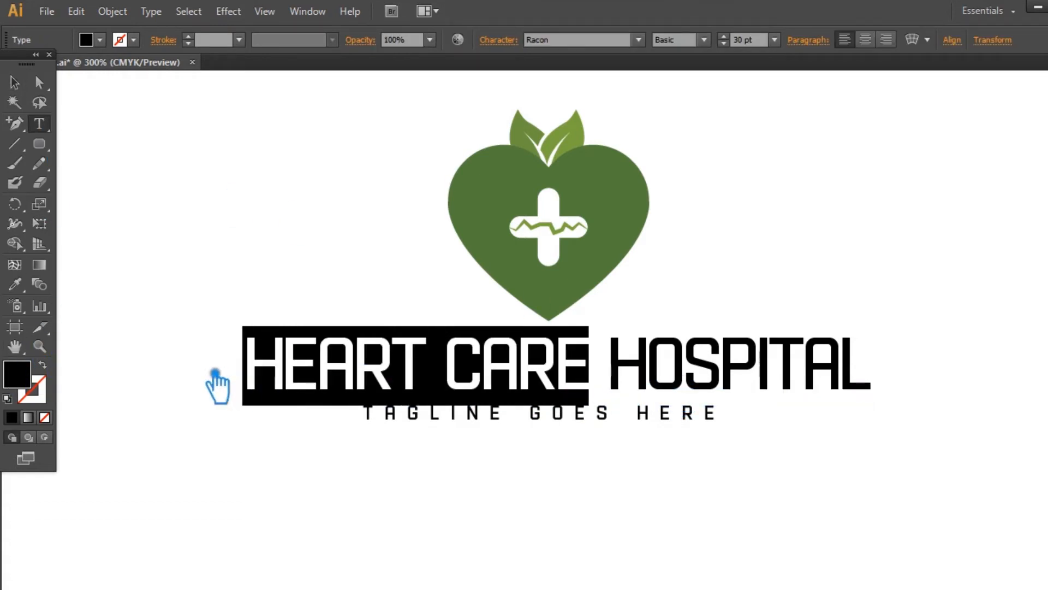
{"action": "left_click", "coordinate": [15, 284]}
{"action": "left_click", "coordinate": [545, 175]}
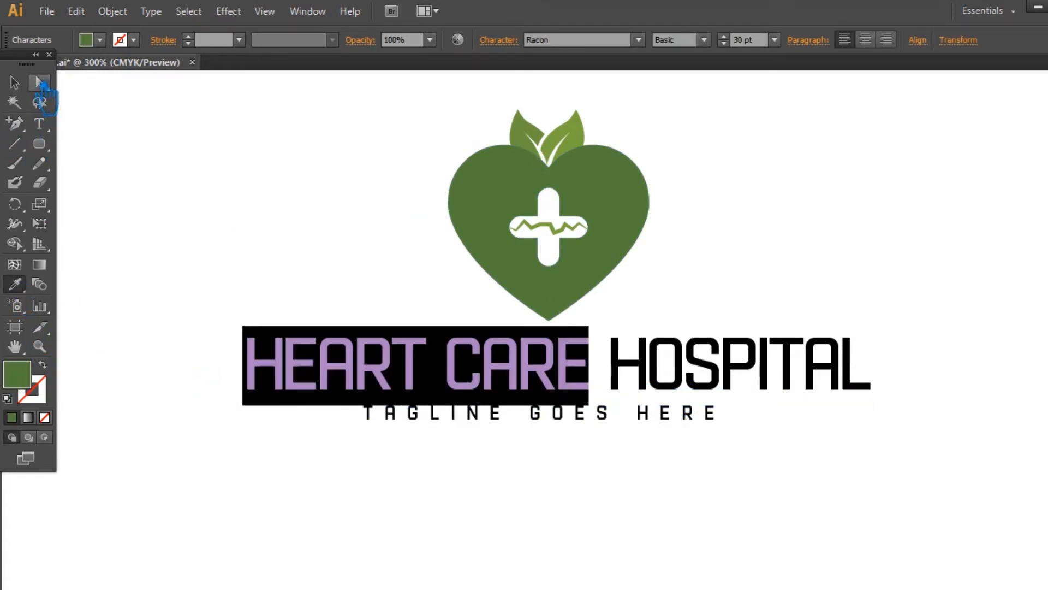
{"action": "left_click", "coordinate": [14, 82]}
Recolor the word "HOSPITAL" with the lighter green of the right leaf, sampled with the Eyedropper.
{"action": "key", "text": "t"}
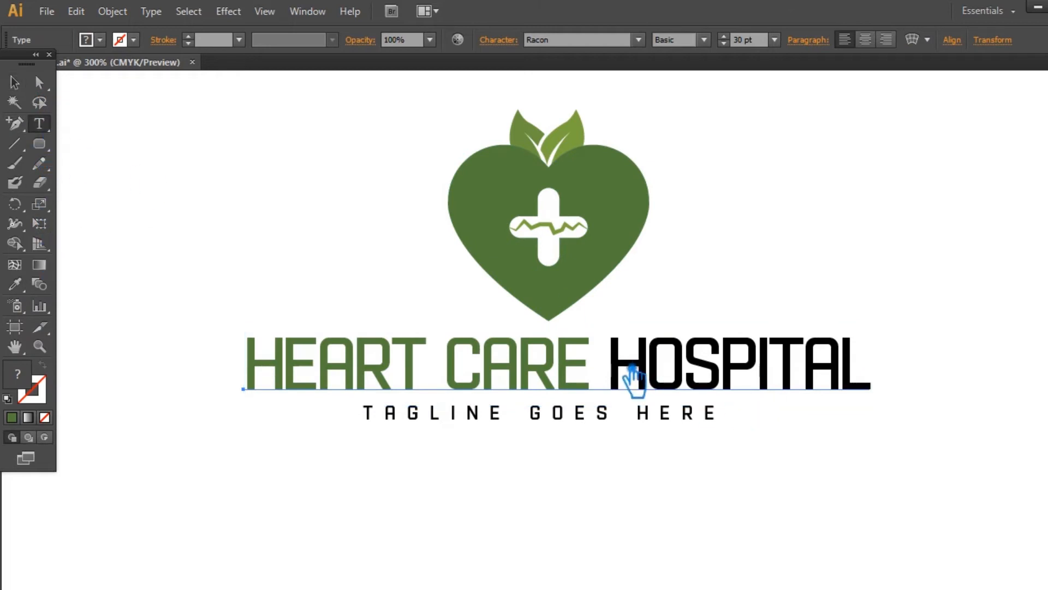
{"action": "left_click_drag", "start_coordinate": [607, 377], "coordinate": [889, 386]}
{"action": "left_click", "coordinate": [591, 141]}
{"action": "left_click", "coordinate": [14, 81]}
{"action": "left_click", "coordinate": [309, 208]}
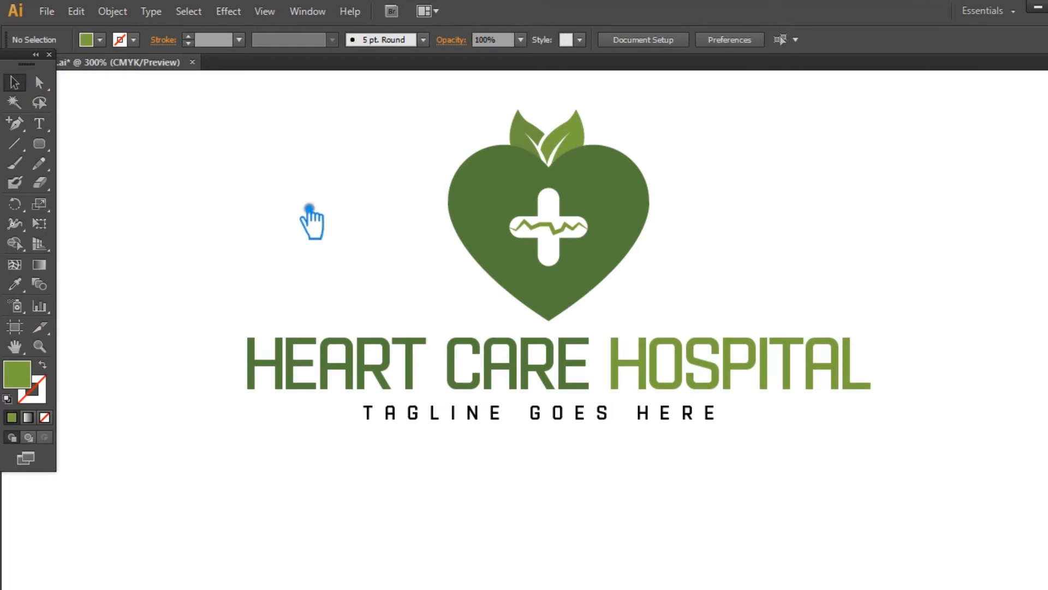
Change the tagline's fill from black to a dark grey.
{"action": "left_click", "coordinate": [603, 418]}
{"action": "double_click", "coordinate": [17, 374]}
{"action": "mouse_move", "coordinate": [366, 306]}
{"action": "left_mouse_down"}
{"action": "mouse_move", "coordinate": [337, 304]}
{"action": "mouse_move", "coordinate": [332, 290]}
{"action": "left_mouse_up"}
{"action": "left_click", "coordinate": [726, 140]}
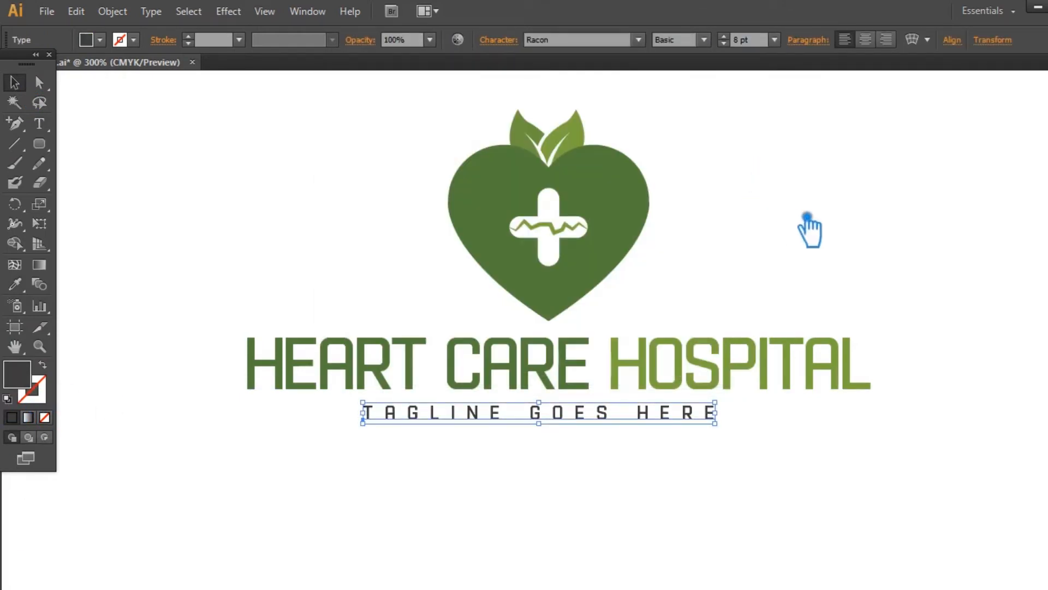
{"action": "left_click", "coordinate": [806, 217]}
Group the heart, cross, pulse line and leaves into one icon.
{"action": "left_click", "coordinate": [487, 262]}
{"action": "left_click", "coordinate": [307, 143]}
{"action": "left_click_drag", "start_coordinate": [873, 252], "coordinate": [449, 128]}
{"action": "key", "text": "ctrl+g"}
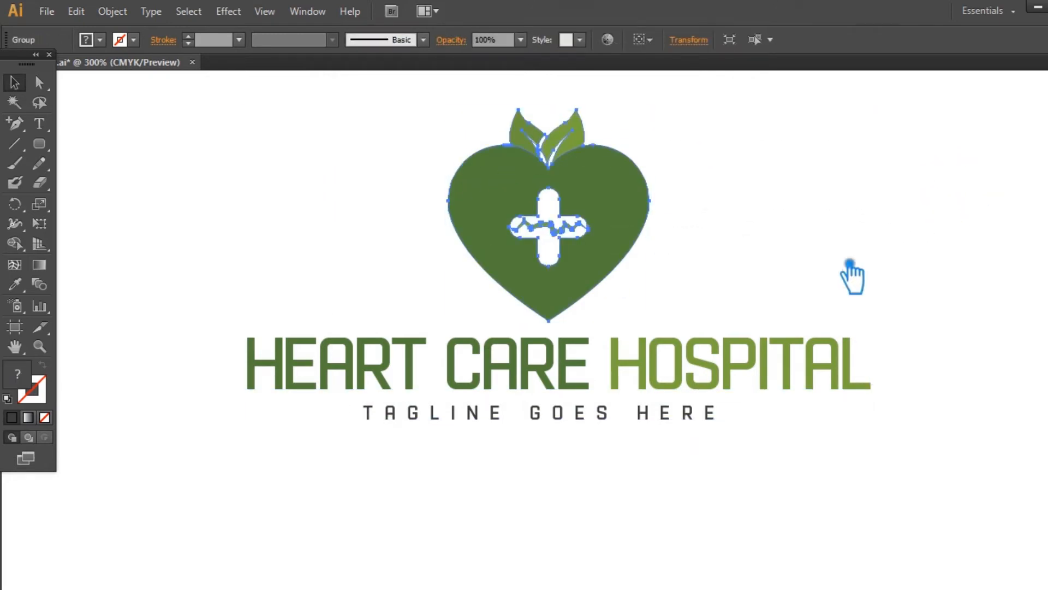
Align the icon, caption and tagline on their horizontal centers.
{"action": "left_click_drag", "start_coordinate": [879, 466], "coordinate": [271, 154]}
{"action": "left_click", "coordinate": [544, 39]}
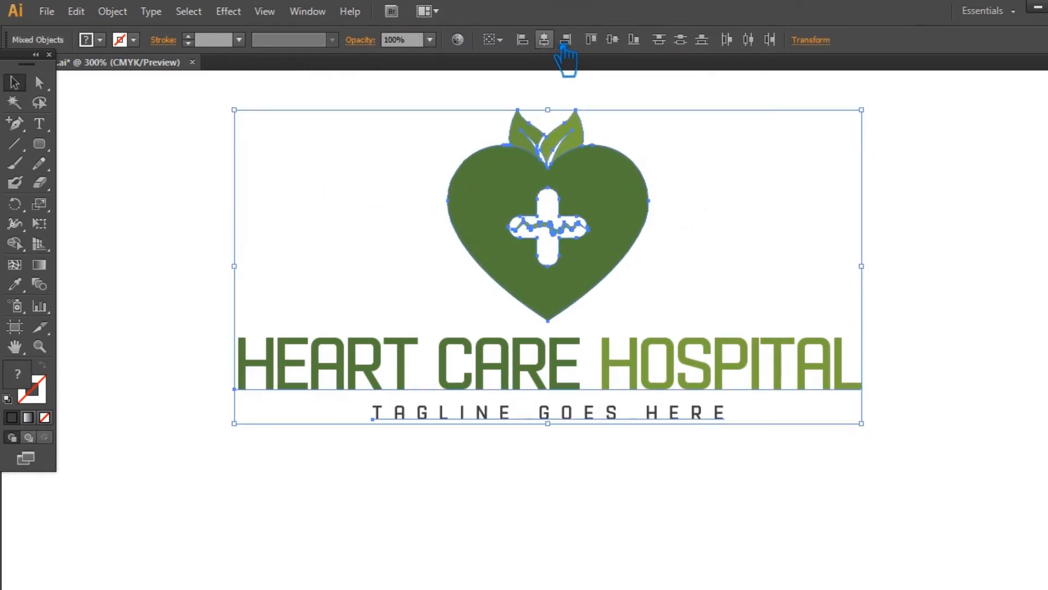
{"action": "left_click", "coordinate": [938, 253]}
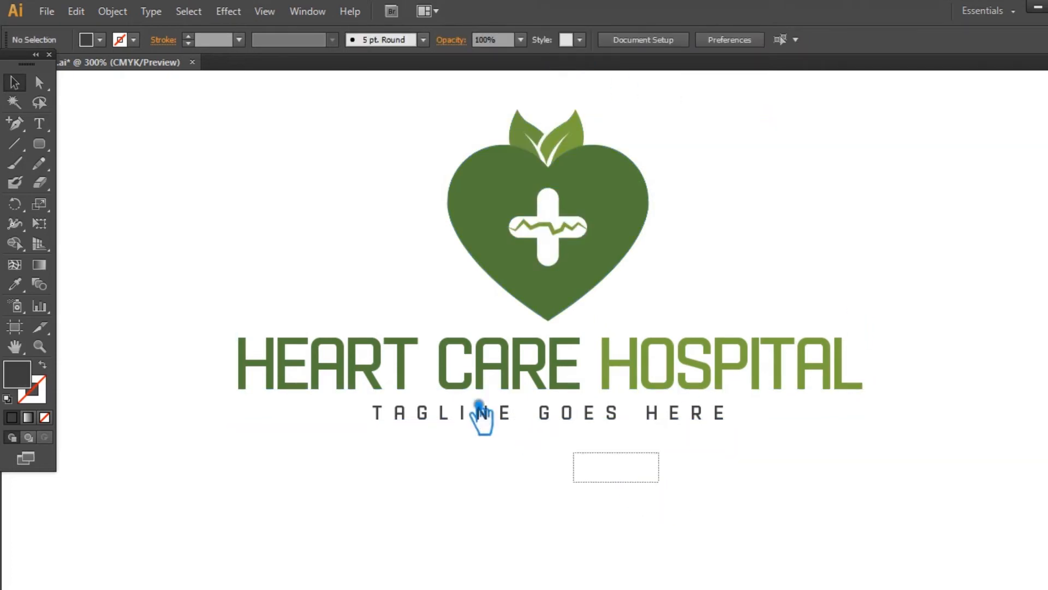
Group the caption with the tagline and move the group slightly down from the heart.
{"action": "left_click", "coordinate": [402, 375]}
{"action": "left_click", "coordinate": [911, 260]}
{"action": "mouse_move", "coordinate": [598, 413]}
{"action": "left_mouse_down"}
{"action": "mouse_move", "coordinate": [597, 437]}
{"action": "mouse_move", "coordinate": [591, 419]}
{"action": "mouse_move", "coordinate": [600, 425]}
{"action": "left_mouse_up"}
{"action": "left_click", "coordinate": [792, 281]}
Nudge the caption and tagline group farther down from the heart.
{"action": "left_click", "coordinate": [662, 398]}
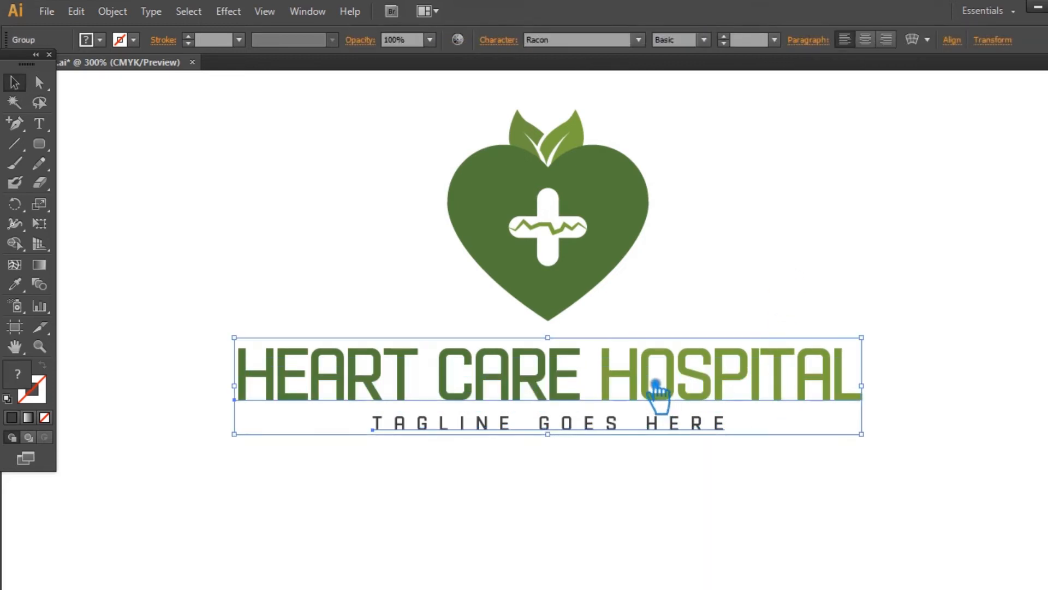
{"action": "key", "text": "Down"}
{"action": "key", "text": "Down"}
{"action": "key", "text": "Down"}
{"action": "key", "text": "Down"}
{"action": "key", "text": "Down"}
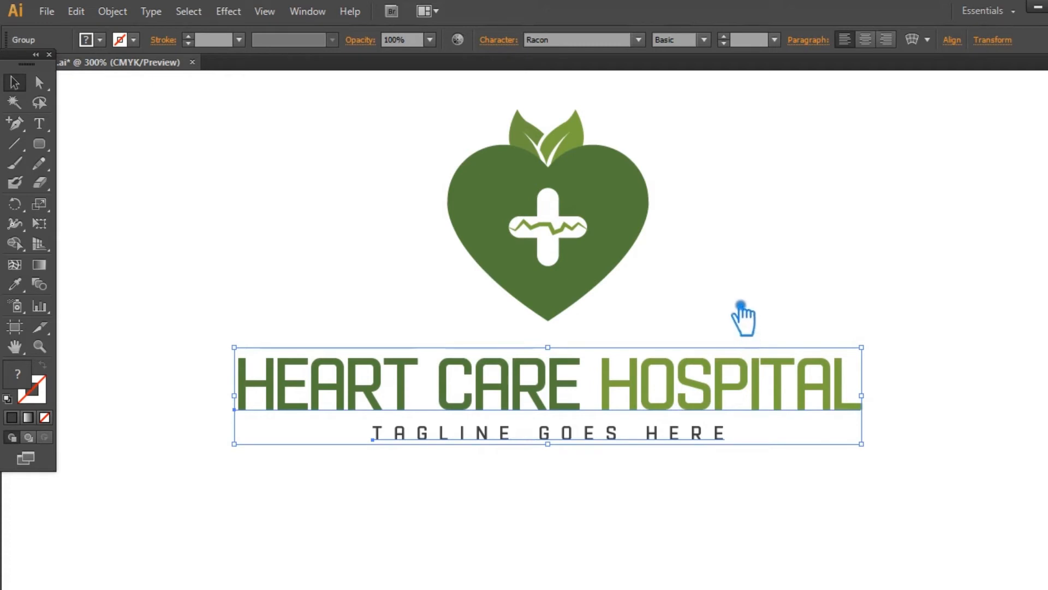
{"action": "left_click", "coordinate": [732, 259]}
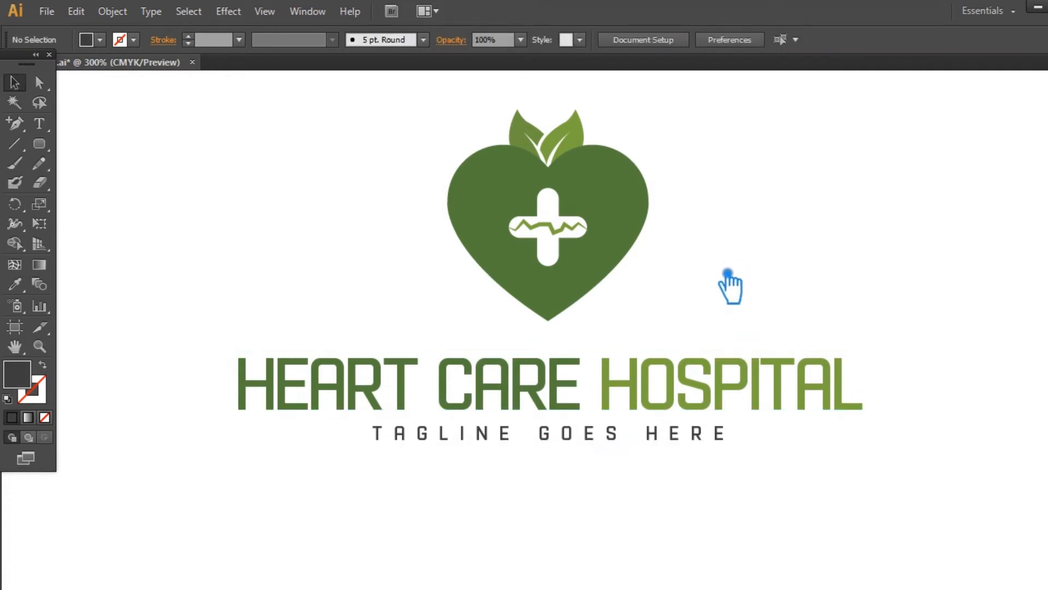
Nudge the caption and tagline group slightly back up toward the heart and save the document.
{"action": "left_click", "coordinate": [622, 389]}
{"action": "key", "text": "Up"}
{"action": "key", "text": "Up"}
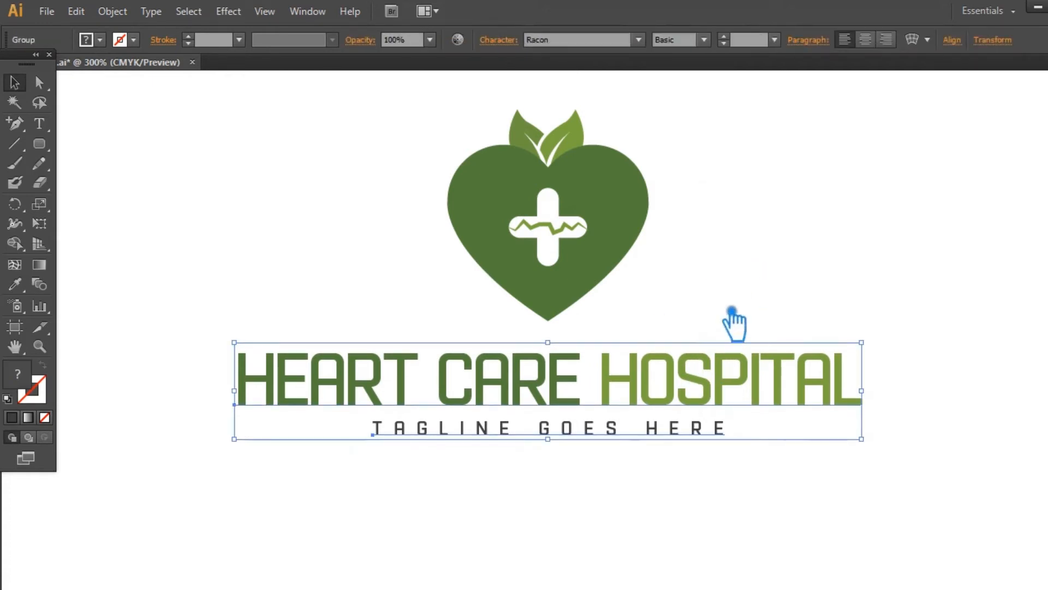
{"action": "left_click", "coordinate": [732, 310]}
{"action": "key", "text": "ctrl+s"}
Select the whole logo and scale it down proportionally.
{"action": "left_click_drag", "start_coordinate": [728, 320], "coordinate": [797, 356]}
{"action": "left_click_drag", "start_coordinate": [821, 468], "coordinate": [326, 156]}
{"action": "left_click_drag", "start_coordinate": [897, 120], "coordinate": [788, 187]}
{"action": "left_click", "coordinate": [792, 193]}
Place a copy of the complete logo to the right of the original.
{"action": "left_click_drag", "start_coordinate": [630, 272], "coordinate": [879, 257]}
{"action": "left_click", "coordinate": [717, 293]}
{"action": "left_click_drag", "start_coordinate": [775, 424], "coordinate": [724, 484]}
{"action": "left_click", "coordinate": [724, 484]}
Ungroup the copied logo so its heart, pulse line and leaves can be selected separately.
{"action": "right_click", "coordinate": [720, 257]}
{"action": "left_click", "coordinate": [770, 354]}
{"action": "left_click", "coordinate": [671, 180]}
{"action": "left_click", "coordinate": [734, 295]}
{"action": "right_click", "coordinate": [719, 275]}
{"action": "left_click", "coordinate": [766, 370]}
{"action": "left_click", "coordinate": [944, 360]}
Recolor the copied logo's heart with a dark teal-blue fill.
{"action": "scroll", "coordinate": [944, 360], "scroll_direction": "up", "scroll_amount": 1}
{"action": "left_click", "coordinate": [675, 222]}
{"action": "double_click", "coordinate": [26, 376]}
{"action": "left_click", "coordinate": [584, 238]}
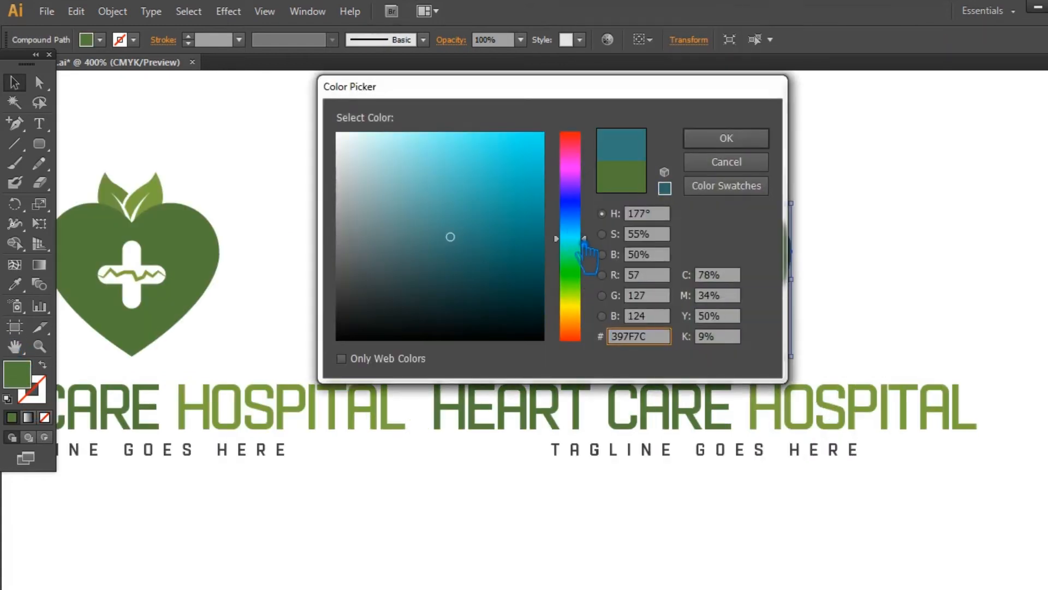
{"action": "left_click_drag", "start_coordinate": [531, 242], "coordinate": [516, 224]}
{"action": "left_click", "coordinate": [729, 141]}
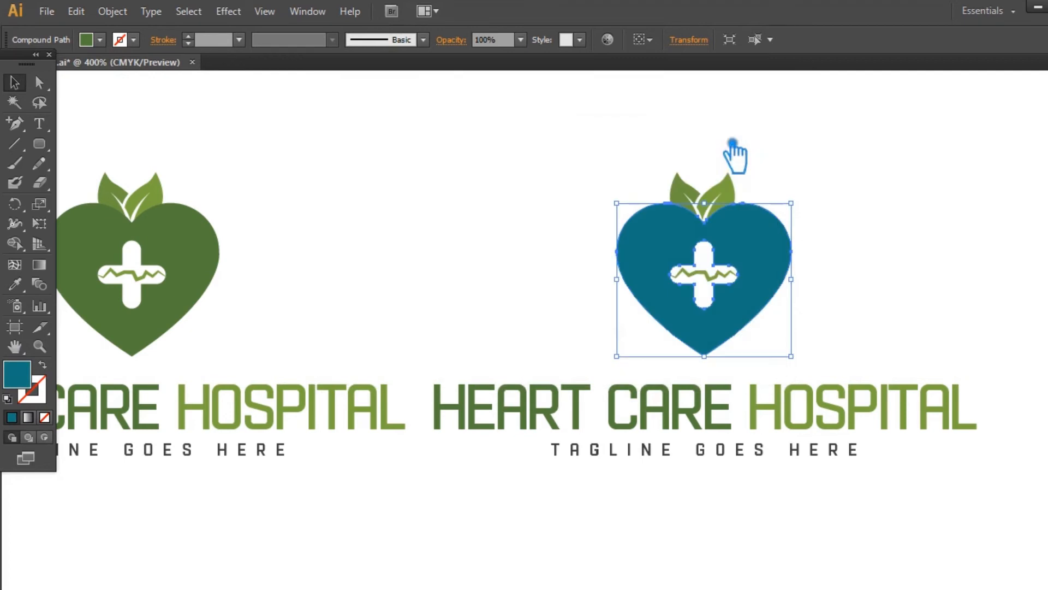
Change the copied heart's fill to the brighter blue 23AFAF.
{"action": "double_click", "coordinate": [40, 385]}
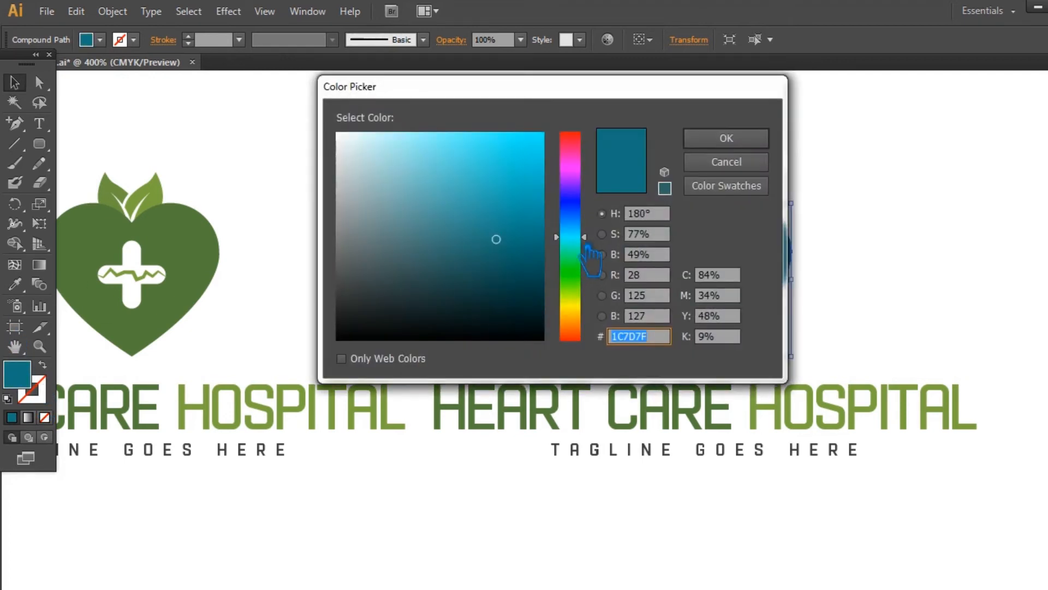
{"action": "left_click", "coordinate": [503, 196]}
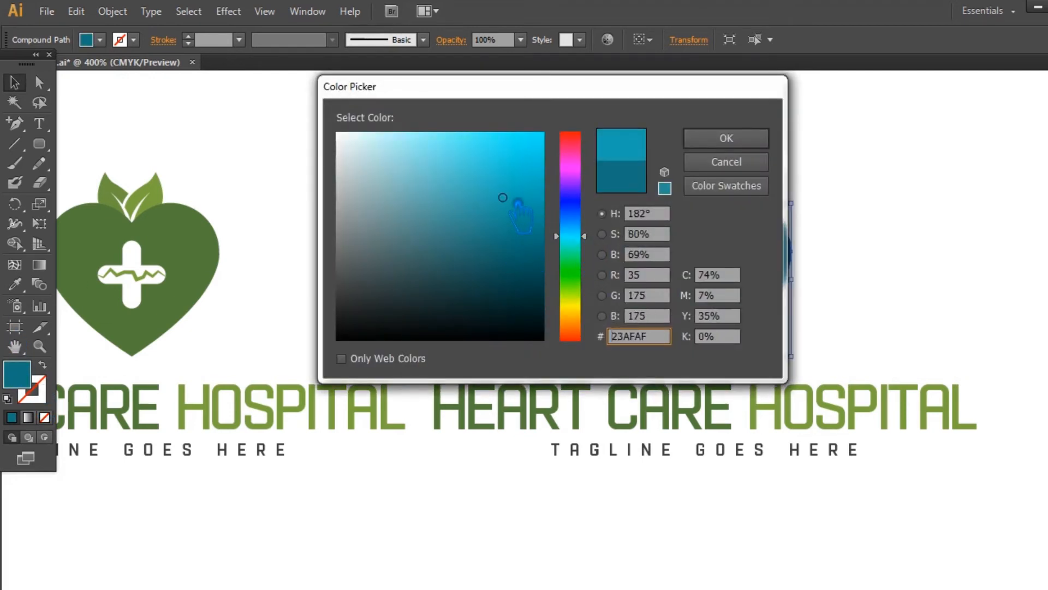
{"action": "left_click", "coordinate": [726, 138]}
{"action": "left_click", "coordinate": [717, 280]}
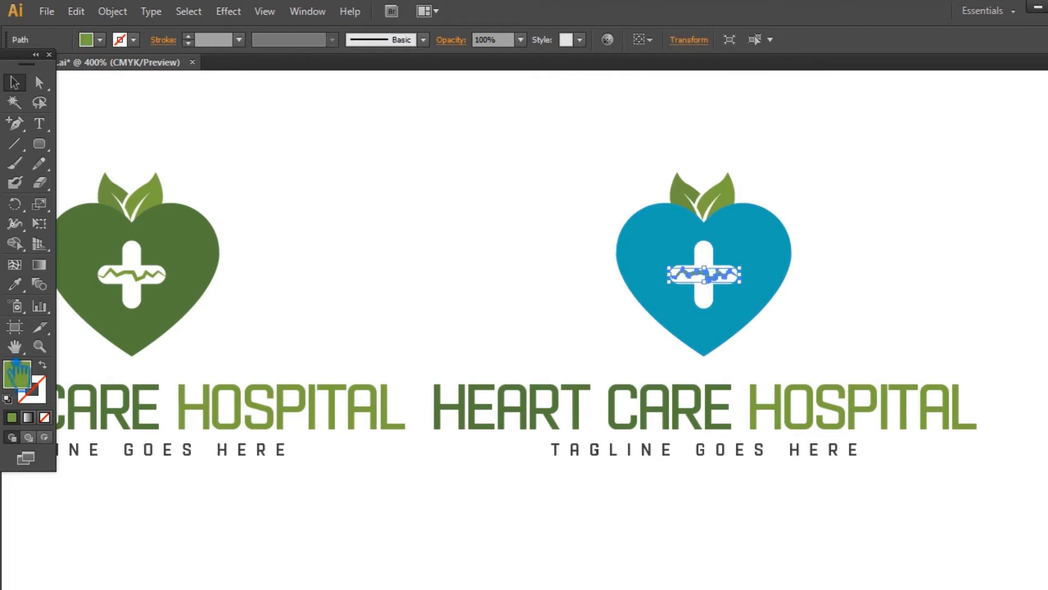
{"action": "key", "text": "v"}
{"action": "left_click", "coordinate": [388, 164]}
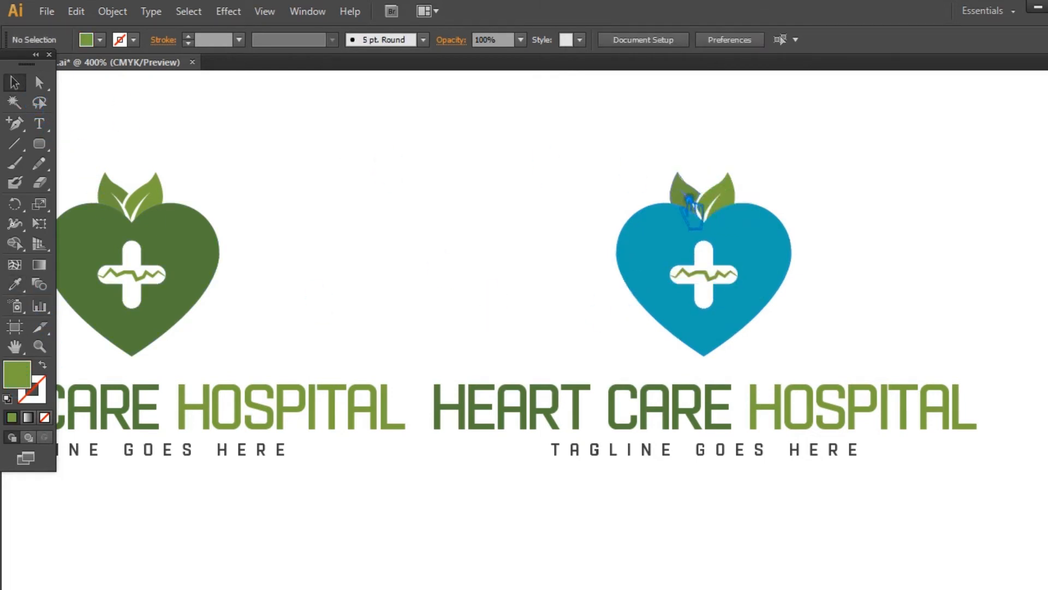
{"action": "left_click", "coordinate": [687, 199]}
{"action": "left_click", "coordinate": [934, 205]}
Set the copied heart's fill to the deeper teal 1B9390.
{"action": "left_click", "coordinate": [785, 275]}
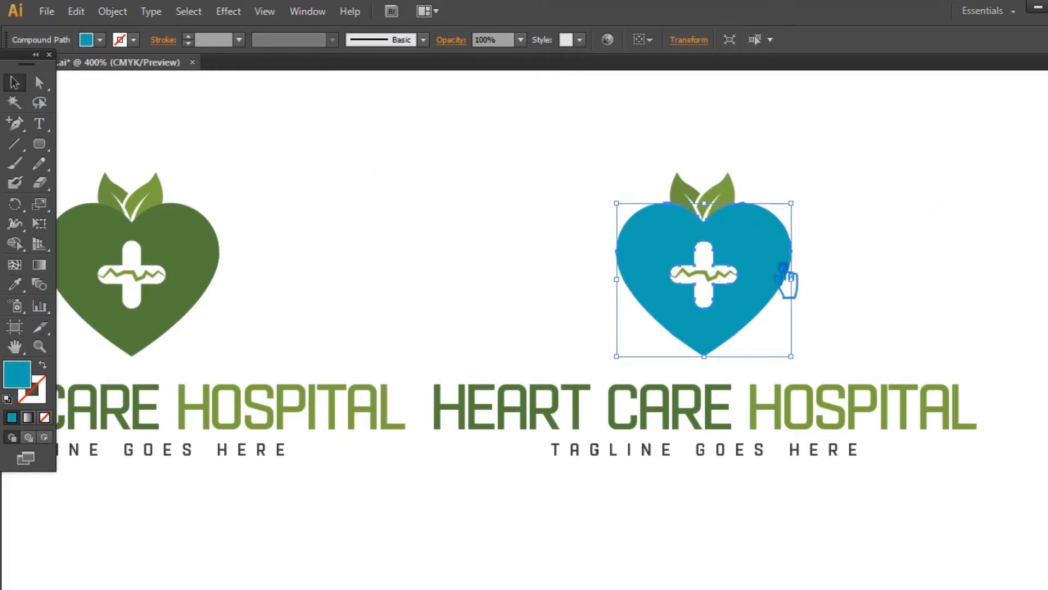
{"action": "double_click", "coordinate": [29, 384]}
{"action": "left_click", "coordinate": [505, 218]}
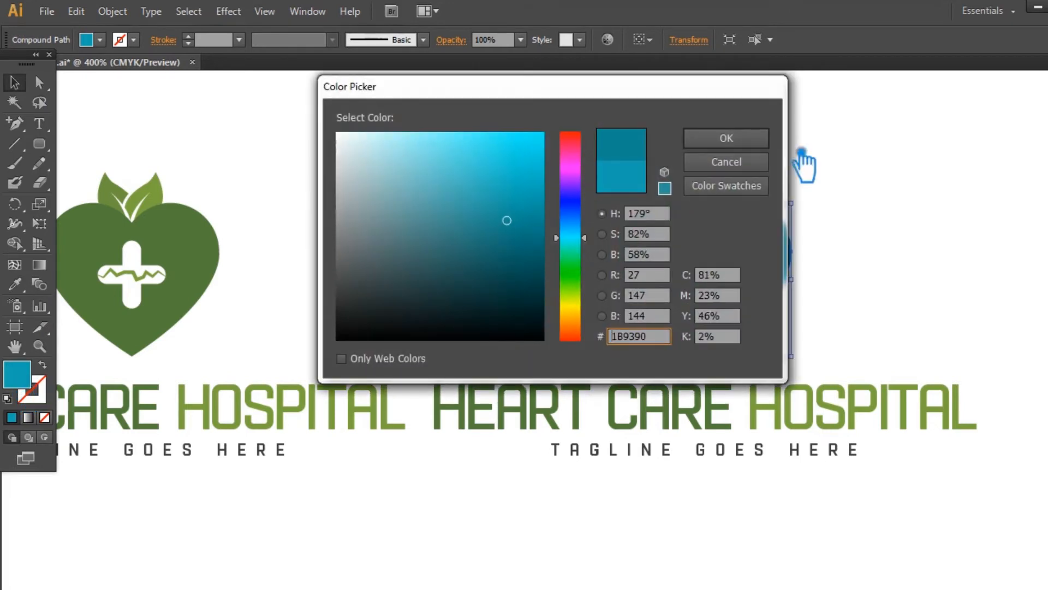
{"action": "left_click", "coordinate": [741, 138]}
{"action": "left_click", "coordinate": [835, 175]}
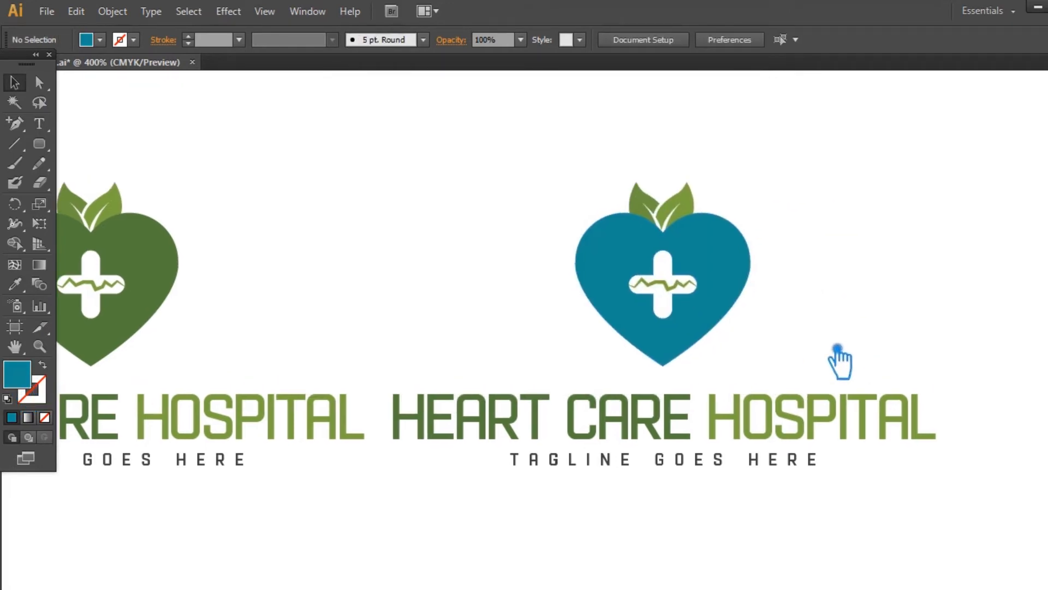
Recolor the copied logo's pulse line with the heart's teal, sampled with the Eyedropper.
{"action": "left_click", "coordinate": [670, 294]}
{"action": "key", "text": "i"}
{"action": "left_click", "coordinate": [734, 304]}
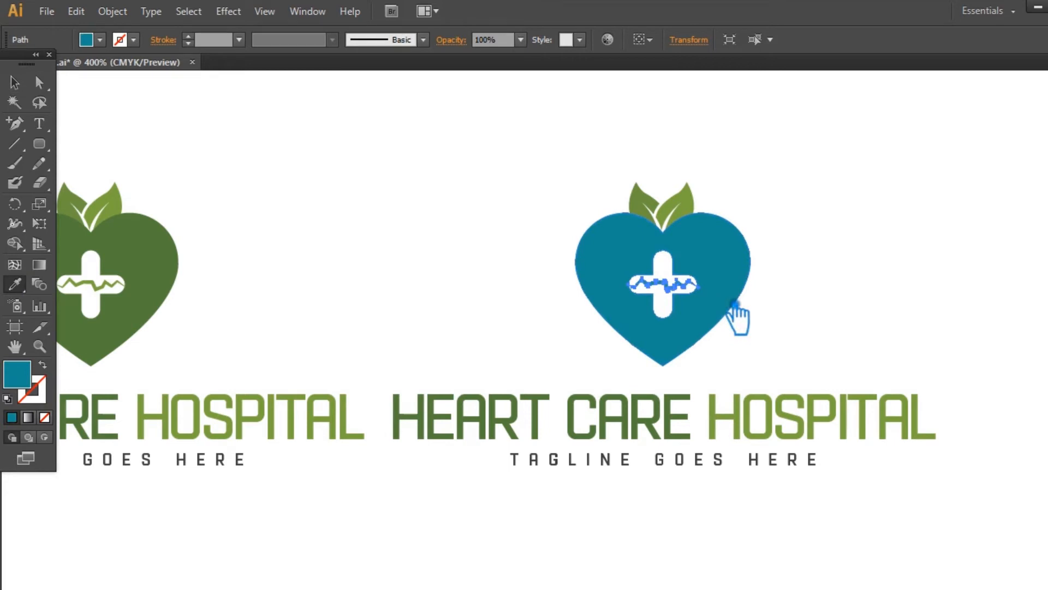
Recolor the copied logo's pulse line with a lighter blue than the heart.
{"action": "left_click", "coordinate": [21, 83]}
{"action": "double_click", "coordinate": [30, 382]}
{"action": "left_click", "coordinate": [519, 163]}
{"action": "left_click", "coordinate": [728, 138]}
{"action": "left_click", "coordinate": [331, 155]}
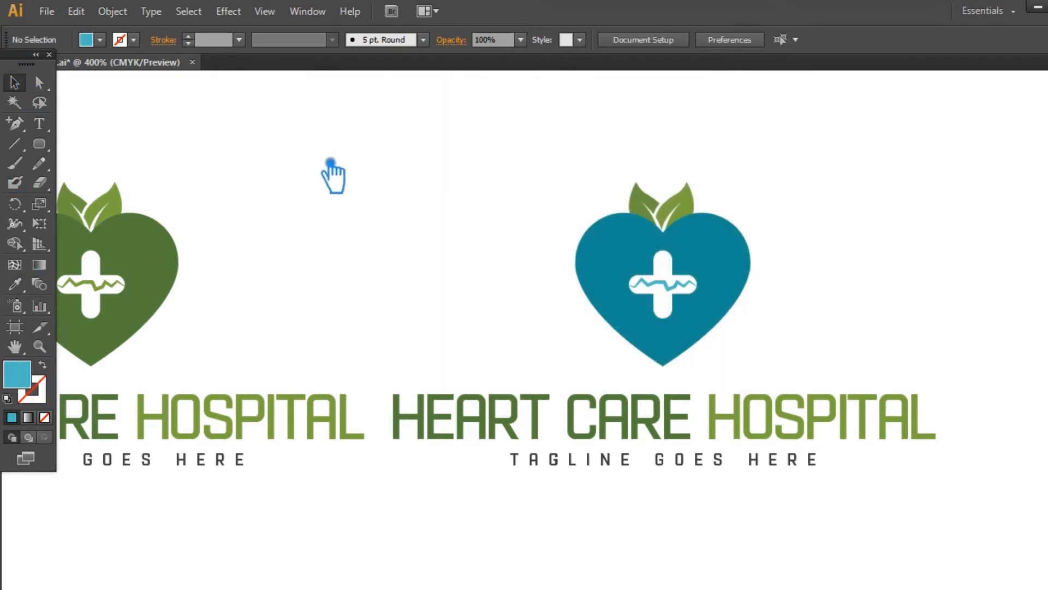
{"action": "left_click_drag", "start_coordinate": [791, 359], "coordinate": [846, 309]}
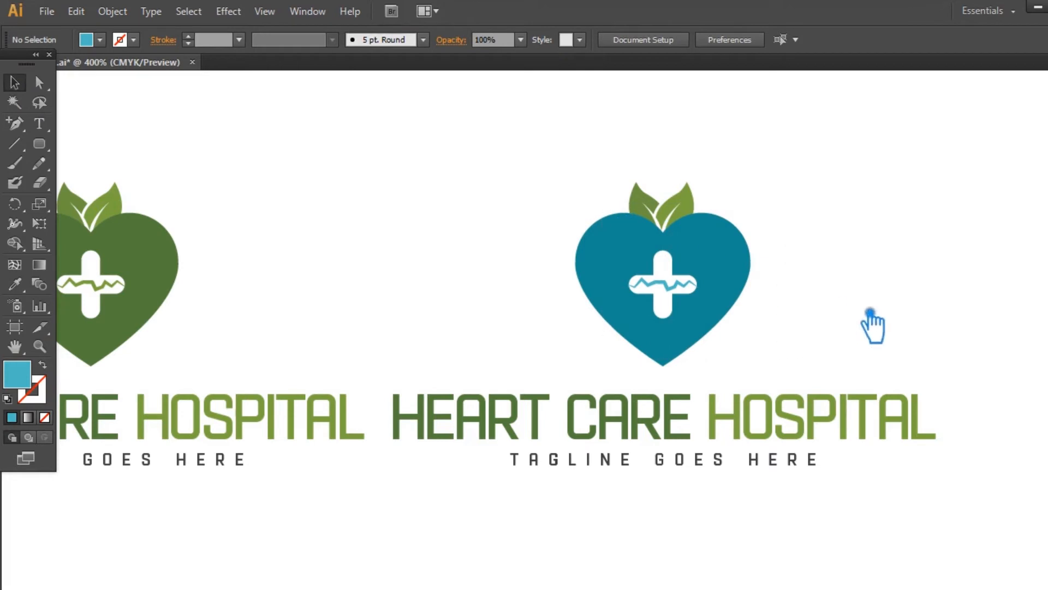
Recolor the copied logo's words HEART CARE with the heart's teal-blue, sampled with the Eyedropper.
{"action": "left_click", "coordinate": [38, 123]}
{"action": "left_click_drag", "start_coordinate": [692, 421], "coordinate": [353, 420]}
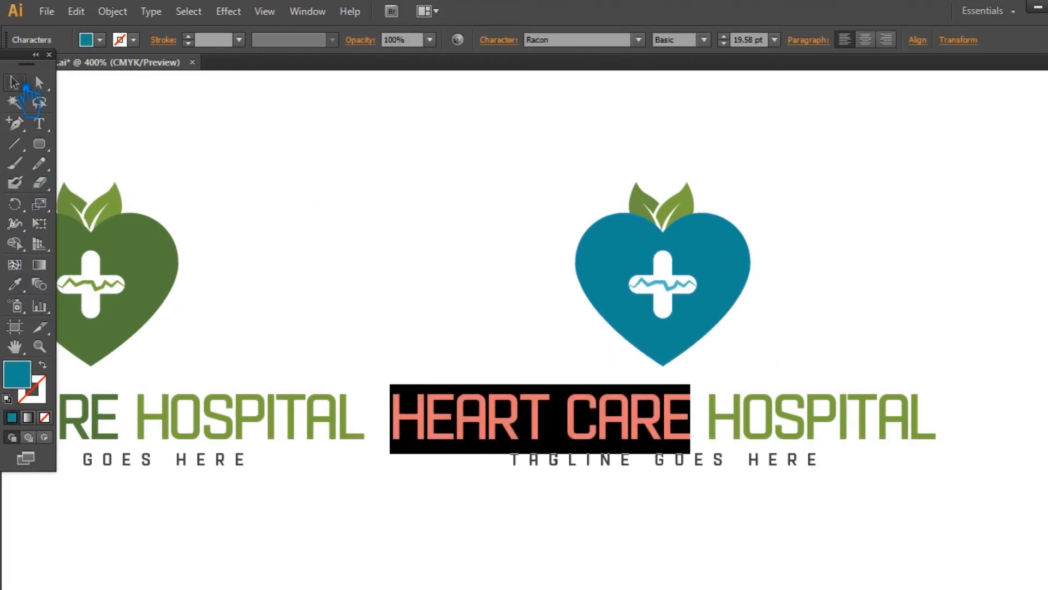
{"action": "left_click", "coordinate": [103, 149]}
Recolor the copied logo's word HOSPITAL with the pulse line's light blue, sampled with the Eyedropper.
{"action": "left_click", "coordinate": [38, 123]}
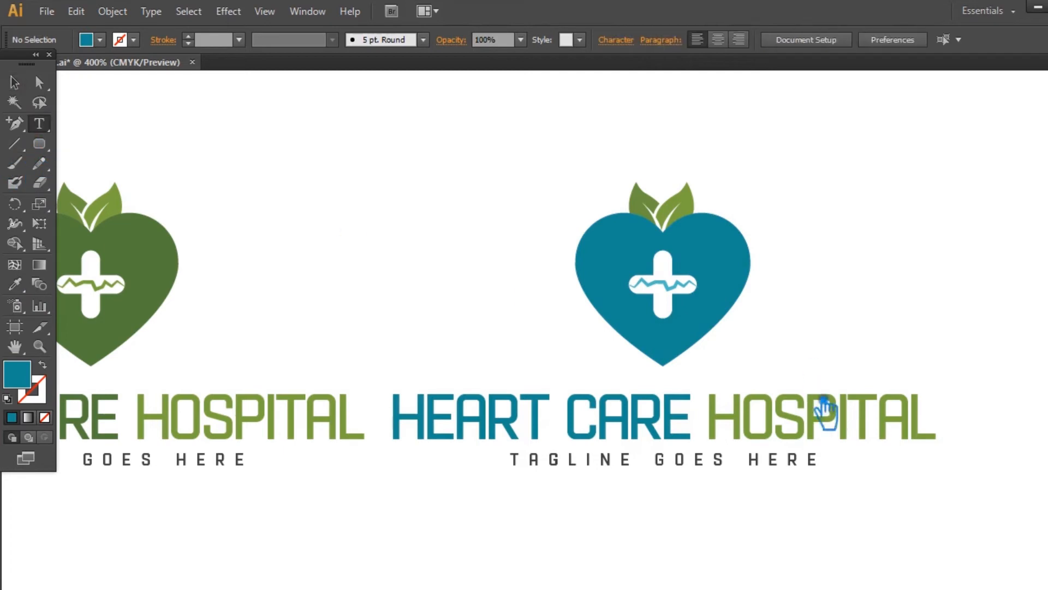
{"action": "double_click", "coordinate": [729, 427]}
{"action": "key", "text": "i"}
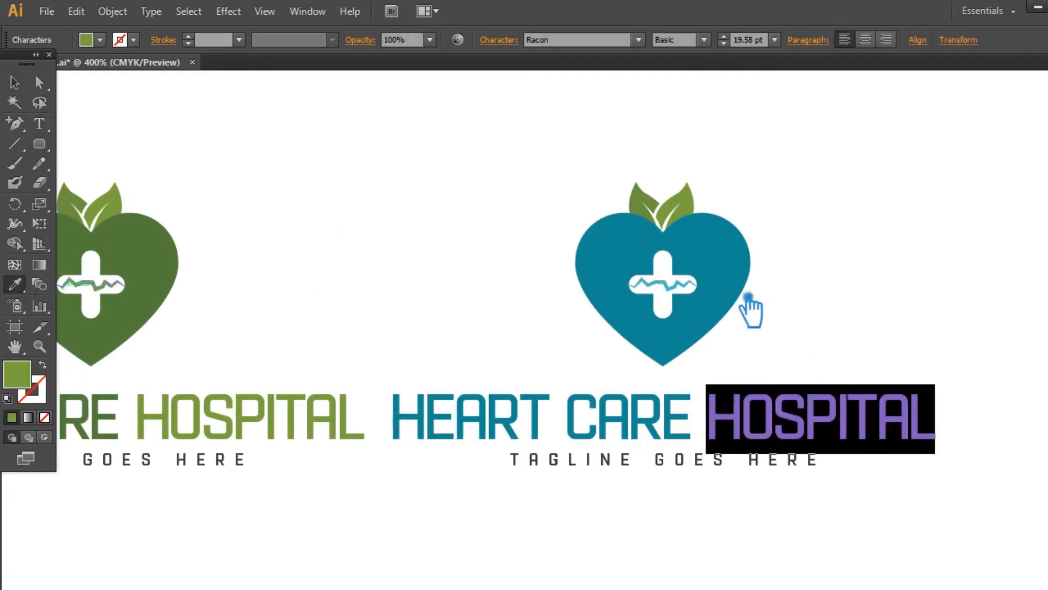
{"action": "left_click", "coordinate": [673, 291]}
{"action": "left_click", "coordinate": [341, 171]}
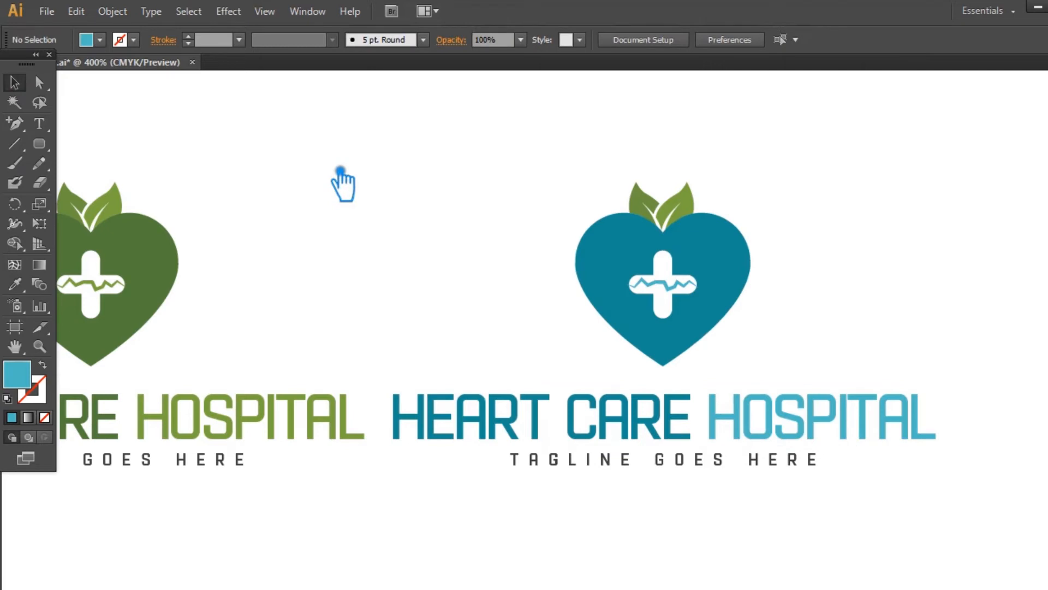
Ungroup the original green logo so its heart and leaves can be edited separately.
{"action": "left_click_drag", "start_coordinate": [642, 523], "coordinate": [772, 553]}
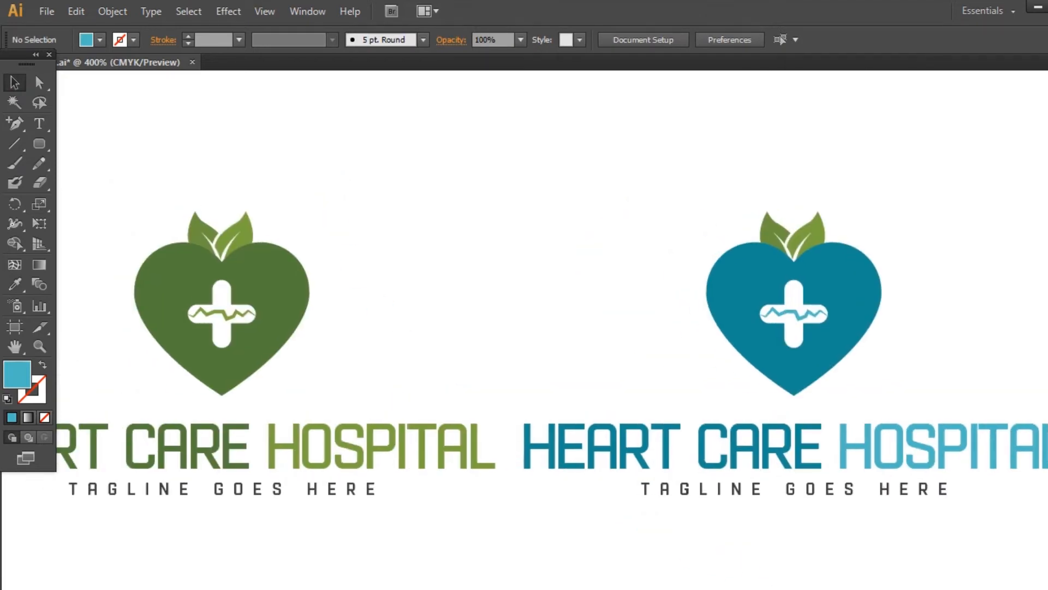
{"action": "scroll", "coordinate": [157, 579], "scroll_direction": "down", "scroll_amount": 1}
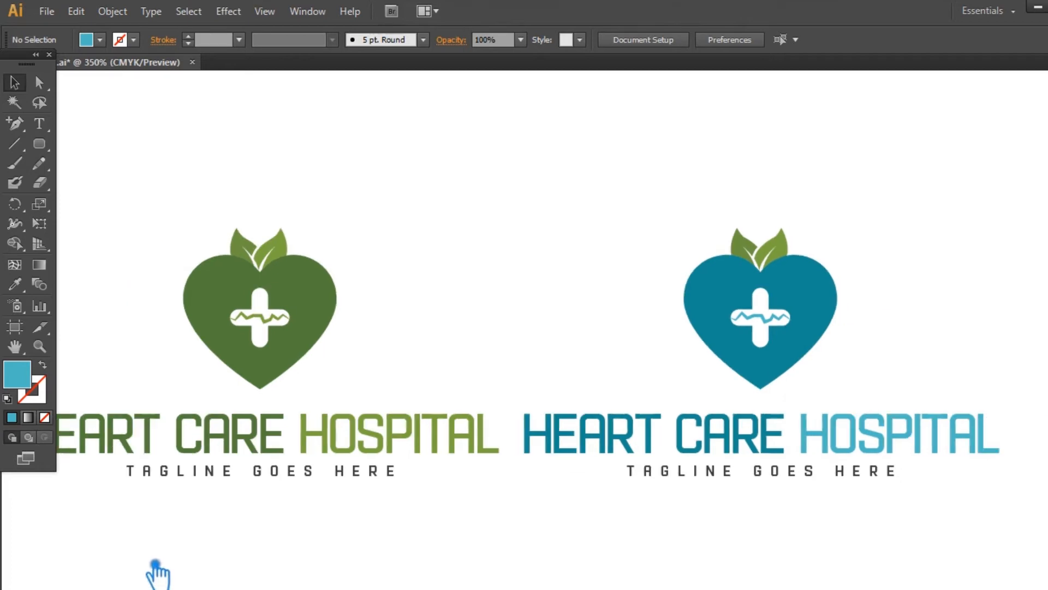
{"action": "left_click_drag", "start_coordinate": [529, 530], "coordinate": [574, 469]}
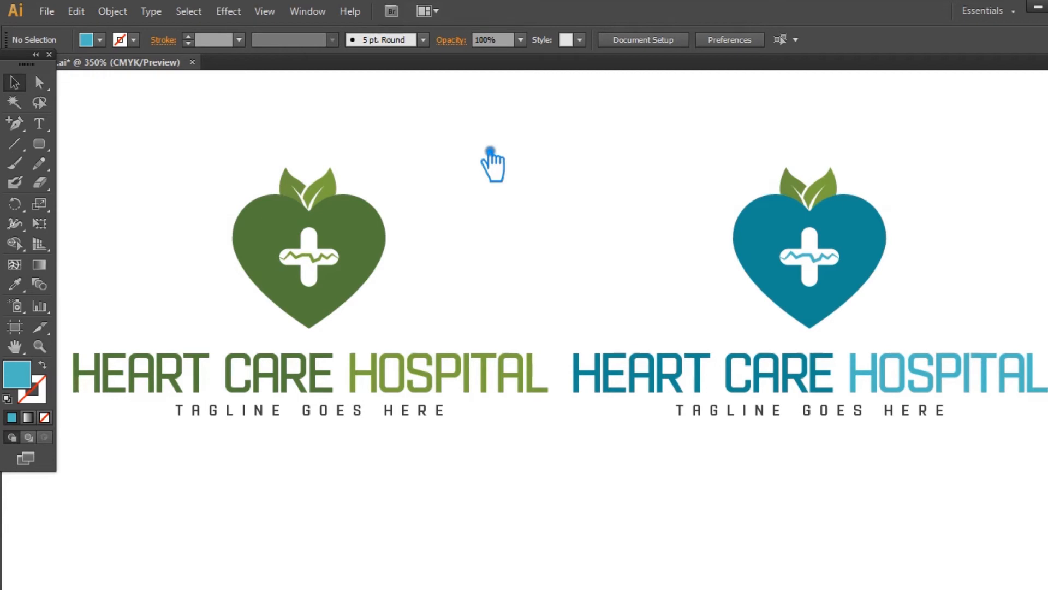
{"action": "right_click", "coordinate": [381, 226]}
{"action": "left_click", "coordinate": [425, 311]}
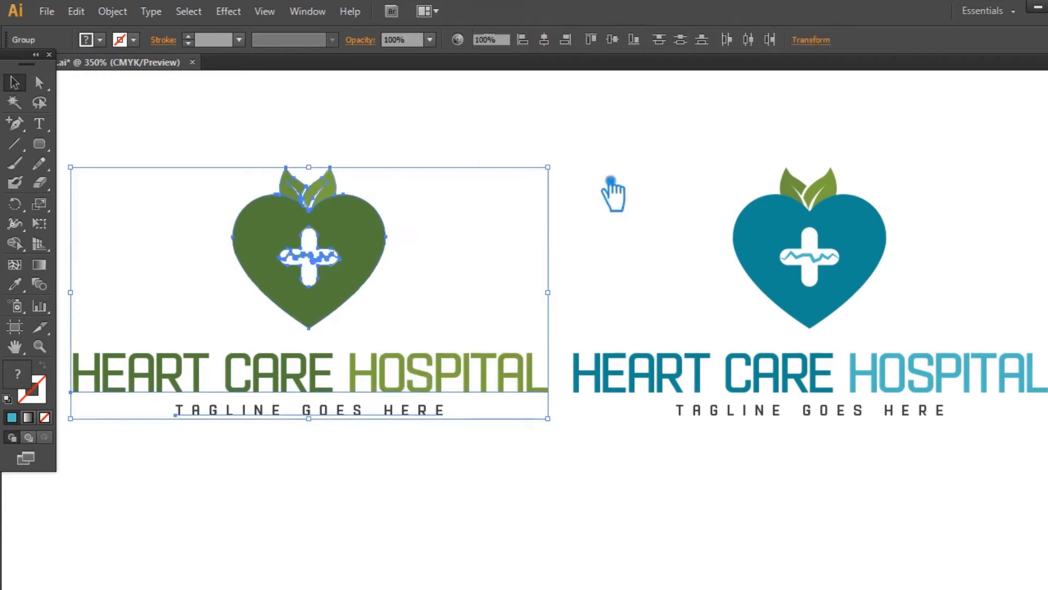
{"action": "left_click", "coordinate": [613, 191]}
{"action": "left_click", "coordinate": [367, 229]}
{"action": "right_click", "coordinate": [379, 214]}
{"action": "left_click", "coordinate": [398, 319]}
{"action": "left_click", "coordinate": [389, 257]}
Apply Offset Path to the green heart with an offset of 0.015 in, miter joins and a miter limit of 4.
{"action": "left_click", "coordinate": [360, 235]}
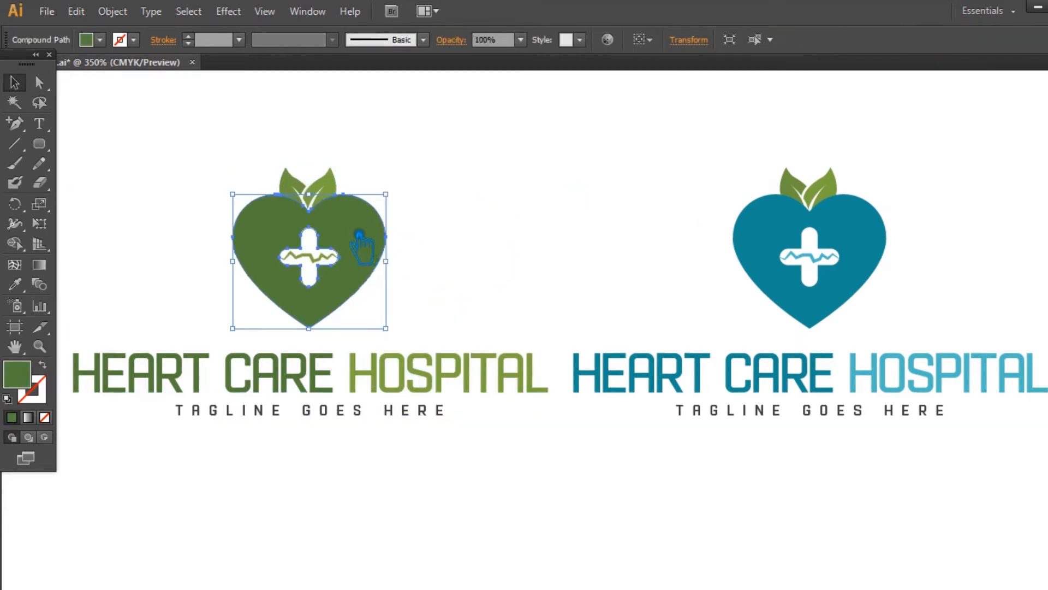
{"action": "left_click", "coordinate": [113, 11]}
{"action": "mouse_move", "coordinate": [254, 344]}
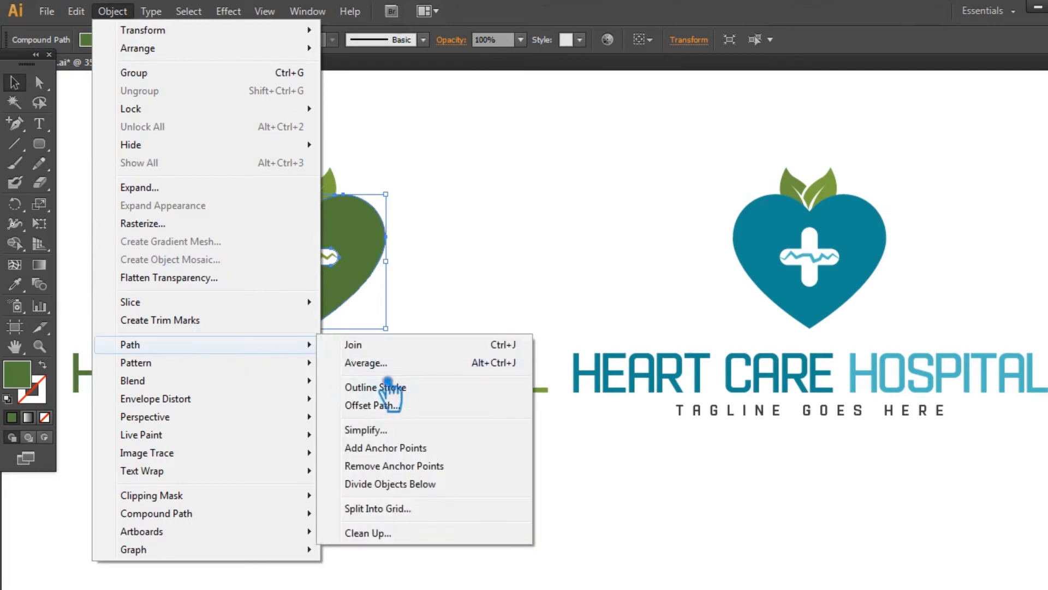
{"action": "left_click", "coordinate": [396, 411]}
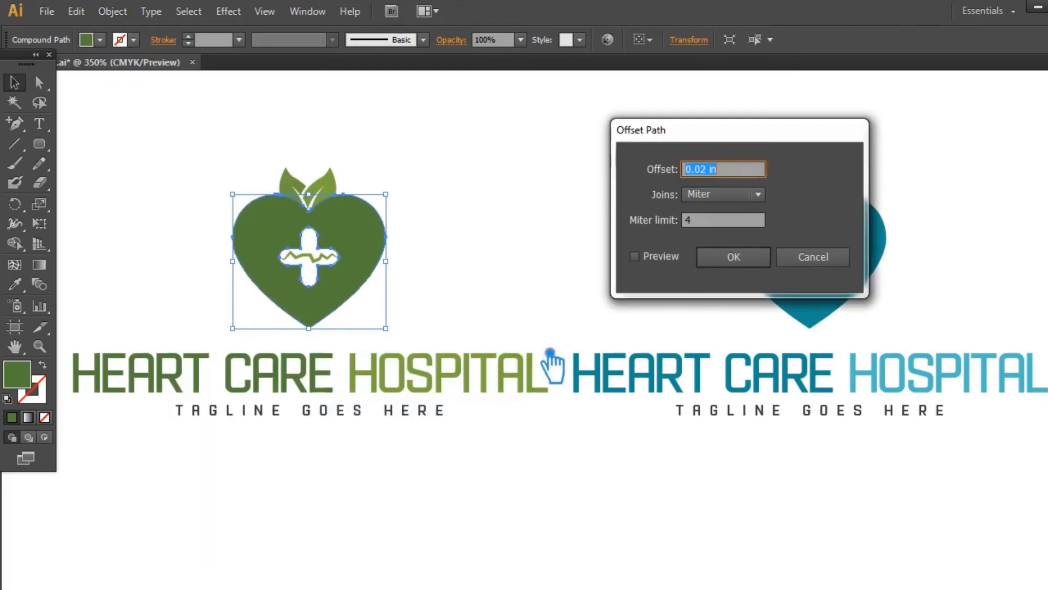
{"action": "left_click", "coordinate": [662, 256]}
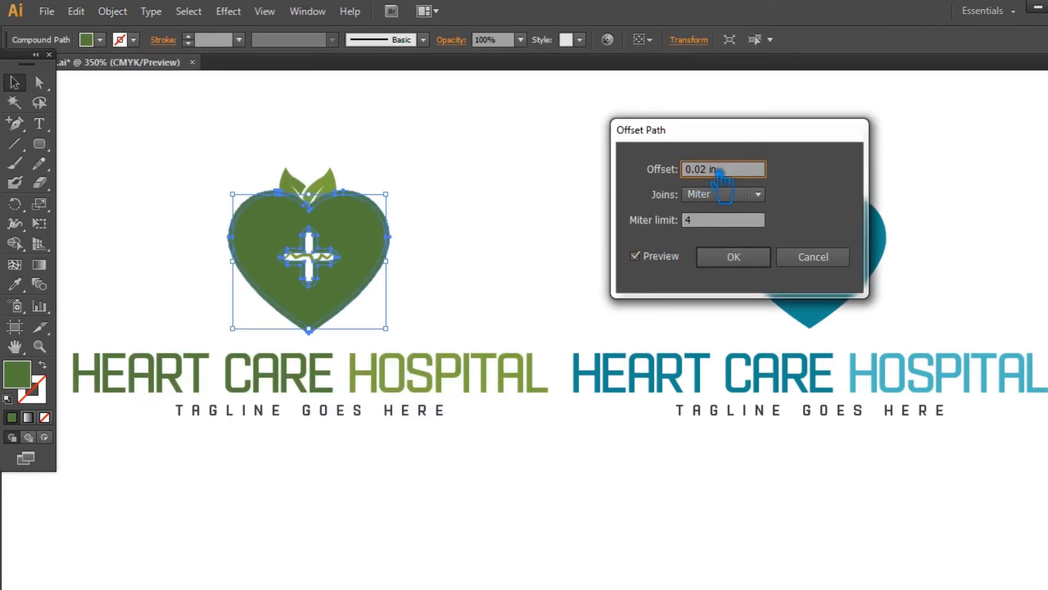
{"action": "type", "text": "15"}
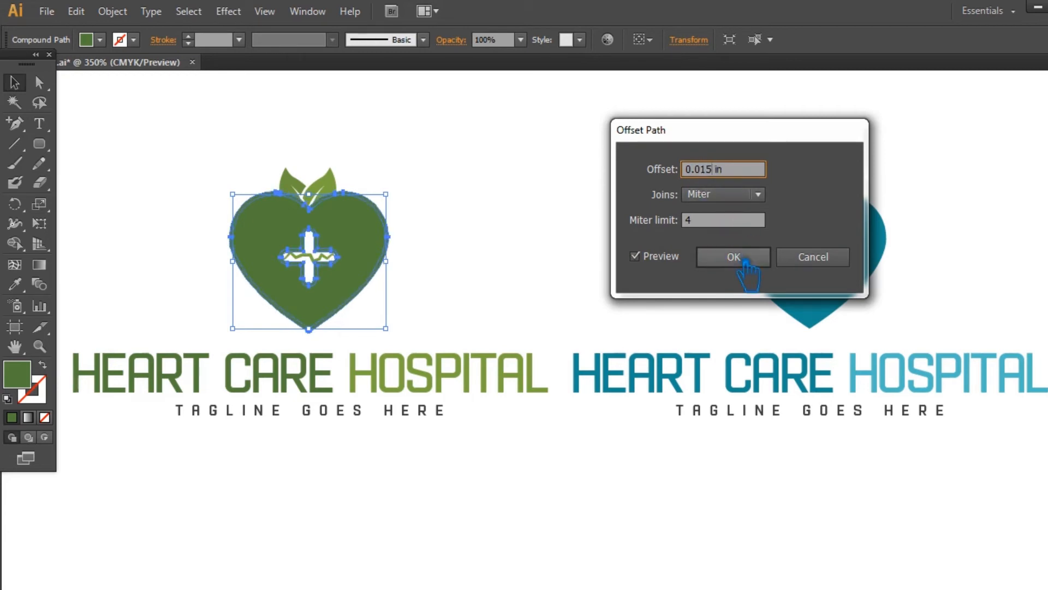
{"action": "left_click", "coordinate": [734, 255]}
{"action": "left_click", "coordinate": [494, 310]}
Split the green heart, its offset outline and the leaves into pieces with Pathfinder Divide, and ungroup the pieces.
{"action": "scroll", "coordinate": [593, 298], "scroll_direction": "up", "scroll_amount": 3}
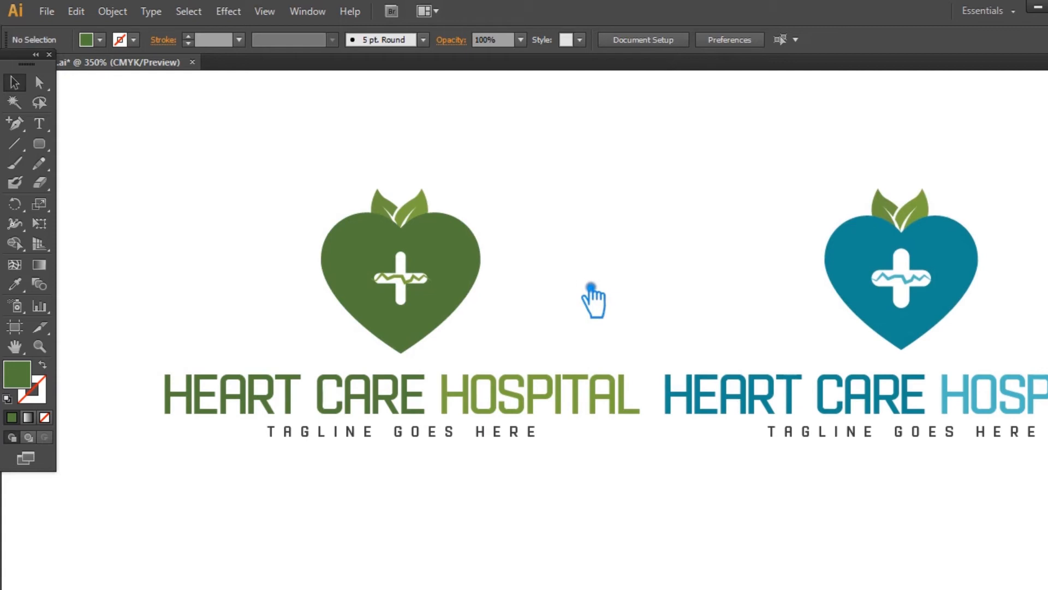
{"action": "left_click_drag", "start_coordinate": [639, 155], "coordinate": [719, 234]}
{"action": "left_click_drag", "start_coordinate": [636, 235], "coordinate": [243, 183]}
{"action": "key", "text": "ctrl+shift+F9"}
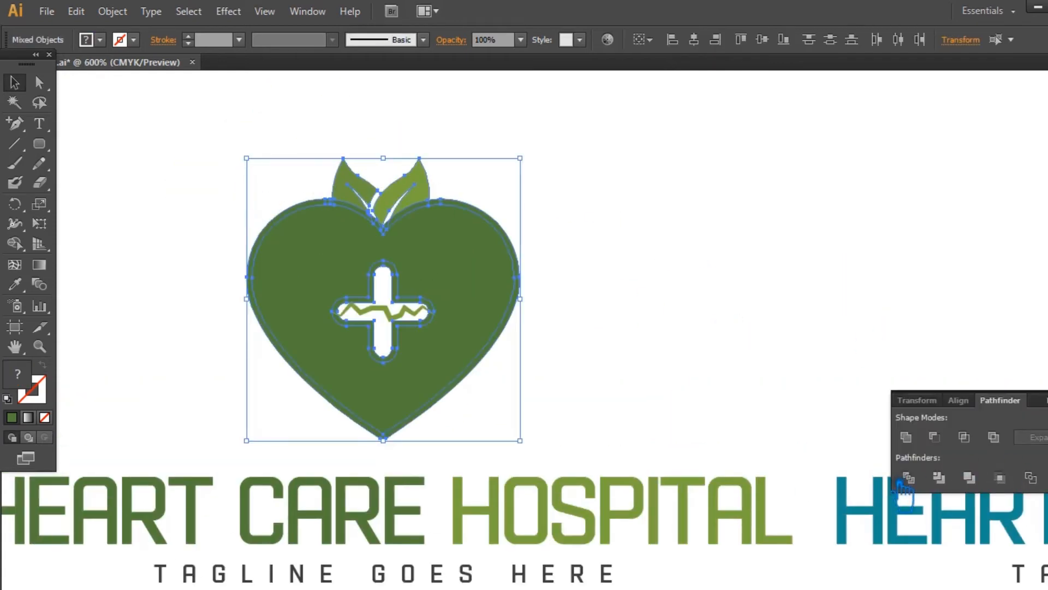
{"action": "key", "text": "ctrl+g"}
{"action": "key", "text": "ctrl+shift+F9"}
{"action": "left_click", "coordinate": [930, 328]}
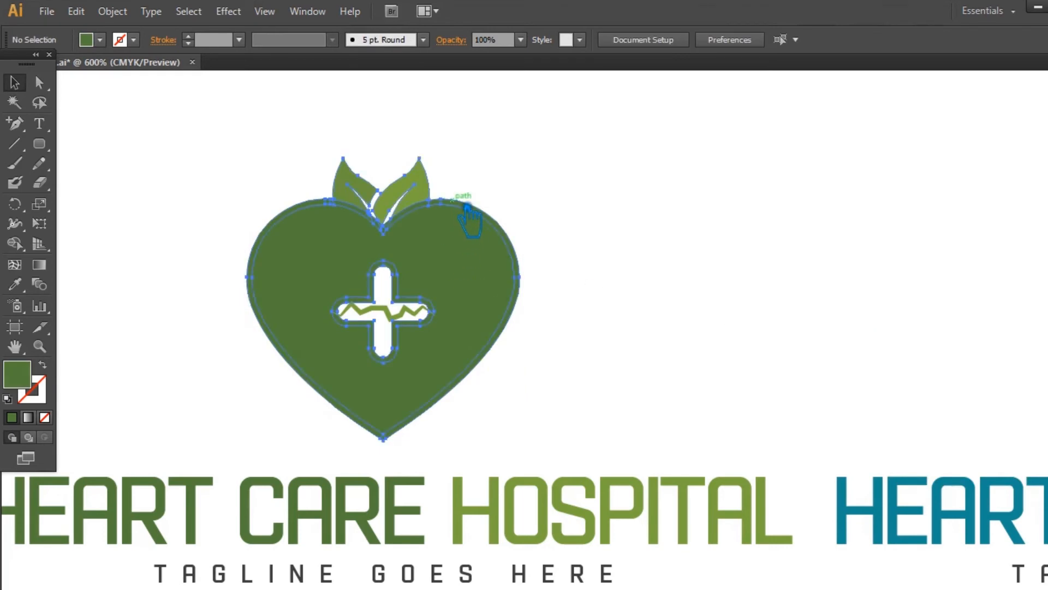
{"action": "right_click", "coordinate": [467, 206]}
{"action": "left_click", "coordinate": [540, 294]}
{"action": "left_click", "coordinate": [557, 251]}
Delete the offset rim around the green heart and the leftover offset pieces around the cross.
{"action": "left_click", "coordinate": [494, 215]}
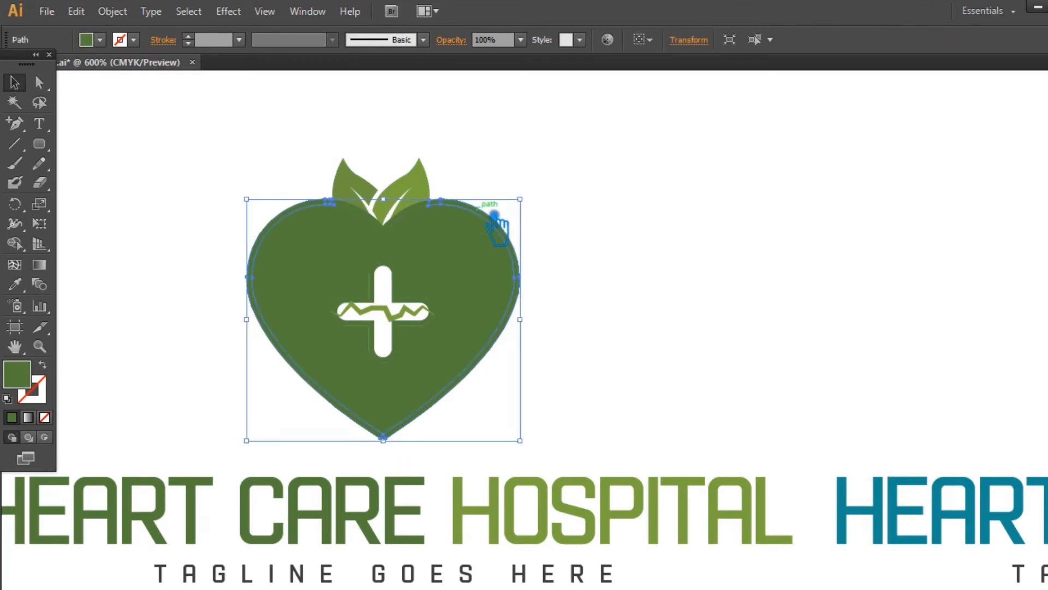
{"action": "key", "text": "Delete"}
{"action": "left_click", "coordinate": [428, 213]}
{"action": "left_click", "coordinate": [600, 183]}
{"action": "left_click", "coordinate": [374, 311]}
{"action": "key", "text": "Delete"}
{"action": "left_click", "coordinate": [390, 297]}
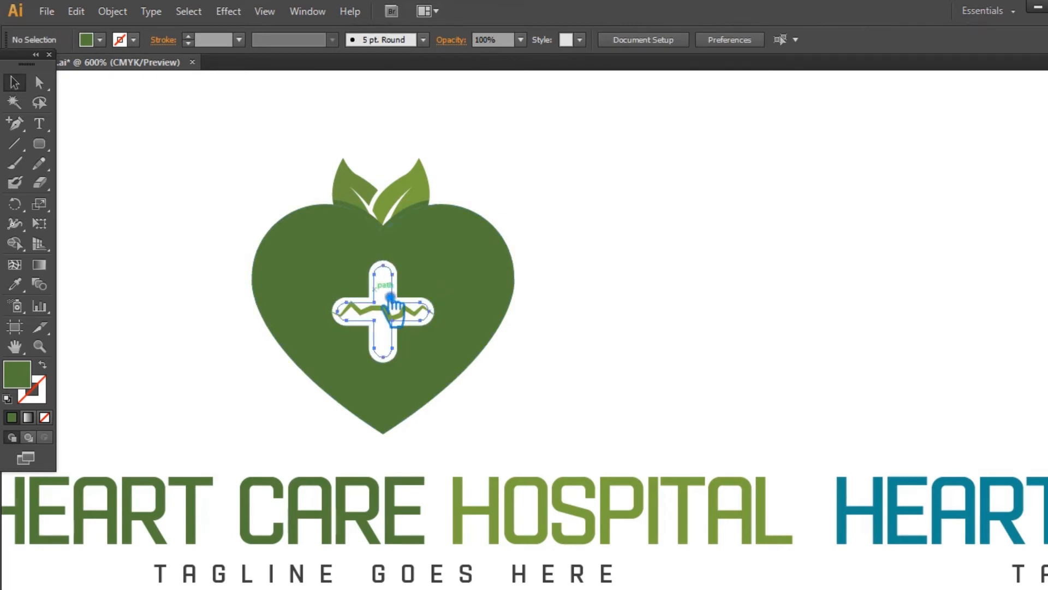
{"action": "key", "text": "Delete"}
Delete the slivers between the leaves and the green heart to leave a white gap beneath both leaves.
{"action": "left_click", "coordinate": [364, 208]}
{"action": "key", "text": "Delete"}
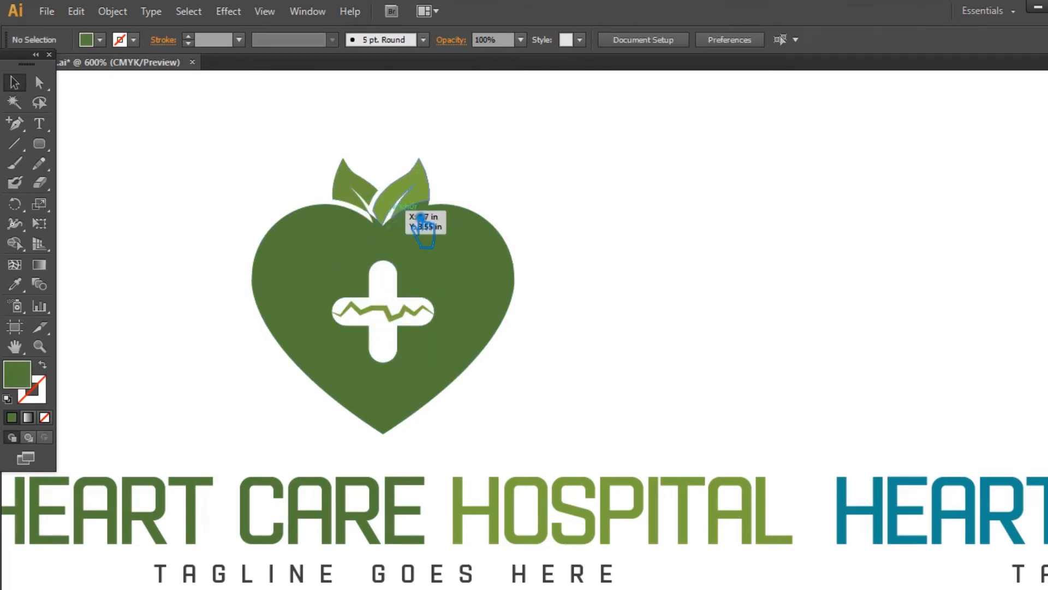
{"action": "left_click", "coordinate": [412, 223]}
{"action": "left_click", "coordinate": [624, 228]}
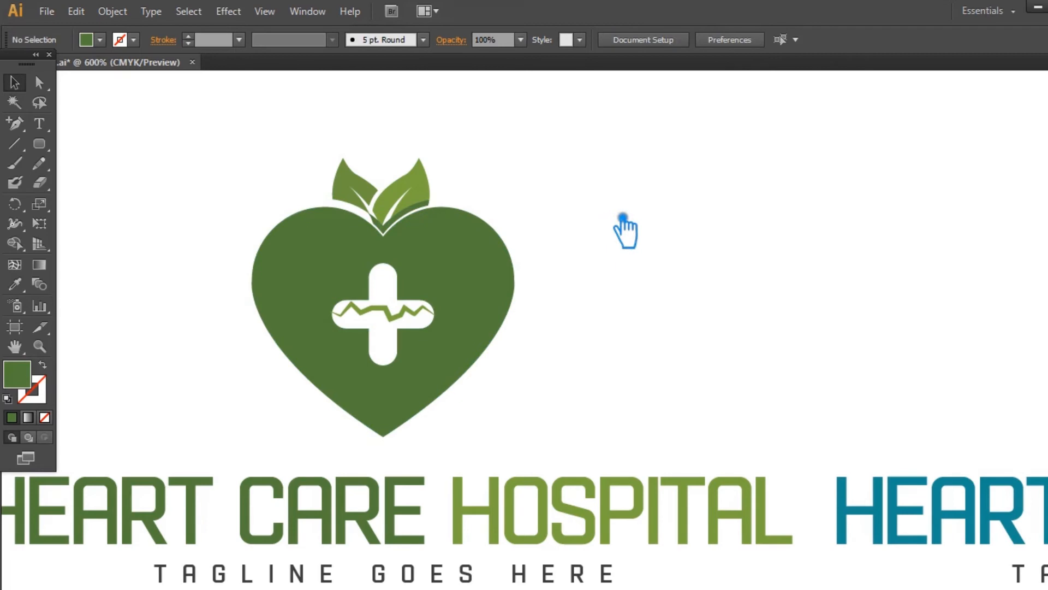
{"action": "key", "text": "ctrl+equal"}
{"action": "key", "text": "ctrl+equal"}
{"action": "left_click_drag", "start_coordinate": [513, 212], "coordinate": [743, 441]}
{"action": "left_click", "coordinate": [715, 273]}
{"action": "left_click", "coordinate": [553, 299]}
{"action": "key", "text": "Delete"}
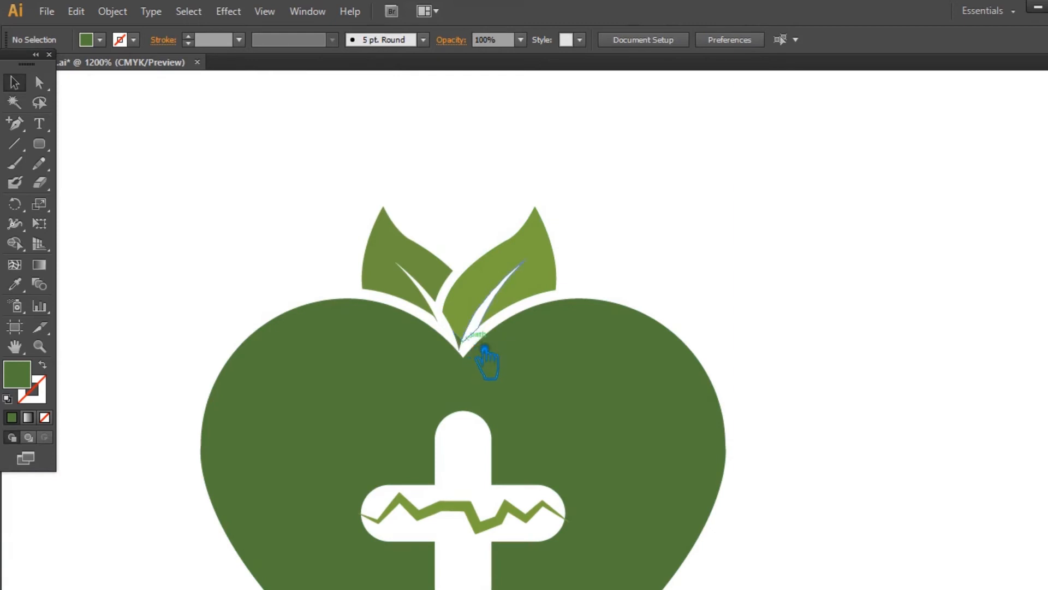
Recolor the dark tip piece below the right leaf with the leaf's light green and unite both with Pathfinder.
{"action": "key", "text": "slash"}
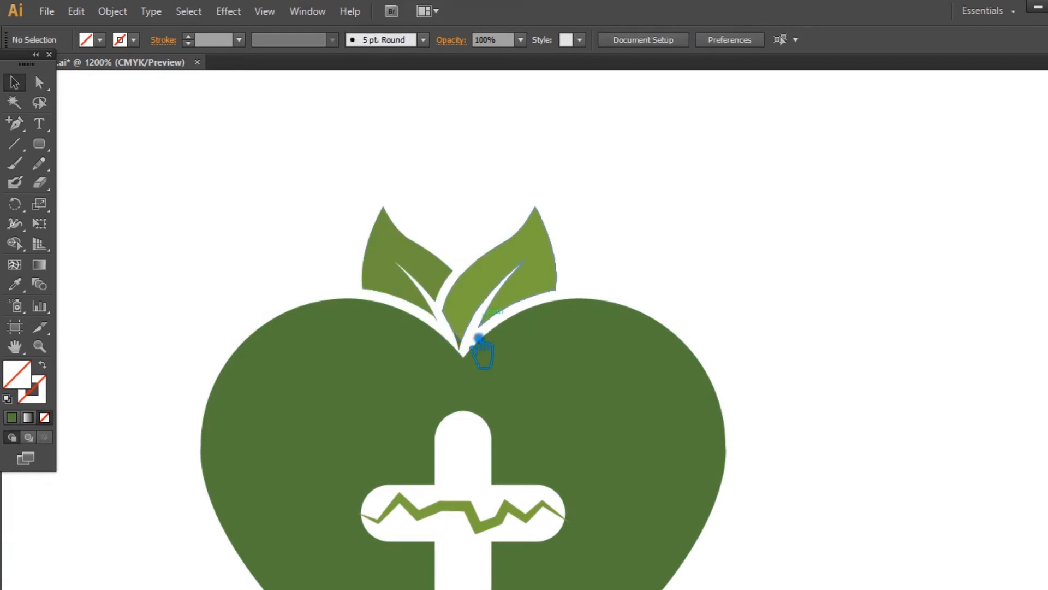
{"action": "left_click", "coordinate": [457, 341]}
{"action": "left_click", "coordinate": [480, 298], "text": "shift"}
{"action": "key", "text": "i"}
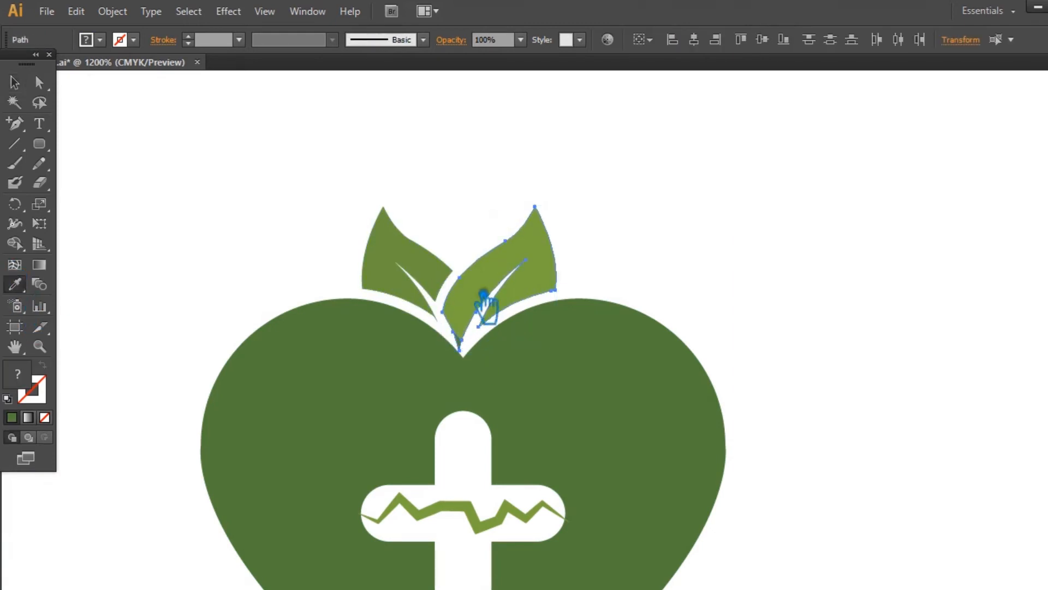
{"action": "left_click", "coordinate": [484, 299]}
{"action": "key", "text": "ctrl+shift+F9"}
{"action": "left_click", "coordinate": [912, 435]}
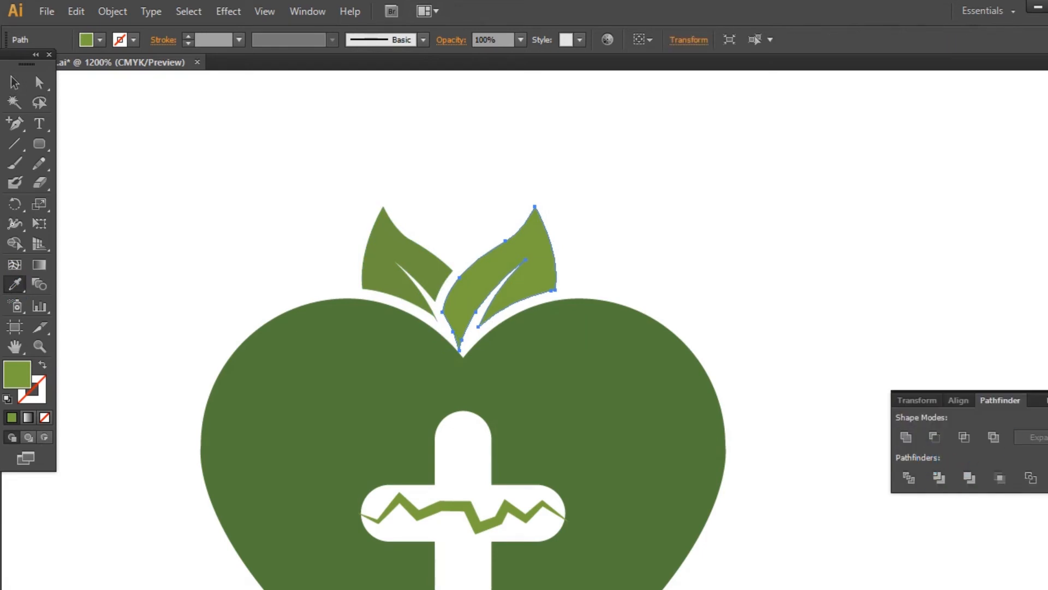
{"action": "left_click", "coordinate": [1046, 400]}
{"action": "double_click", "coordinate": [24, 84]}
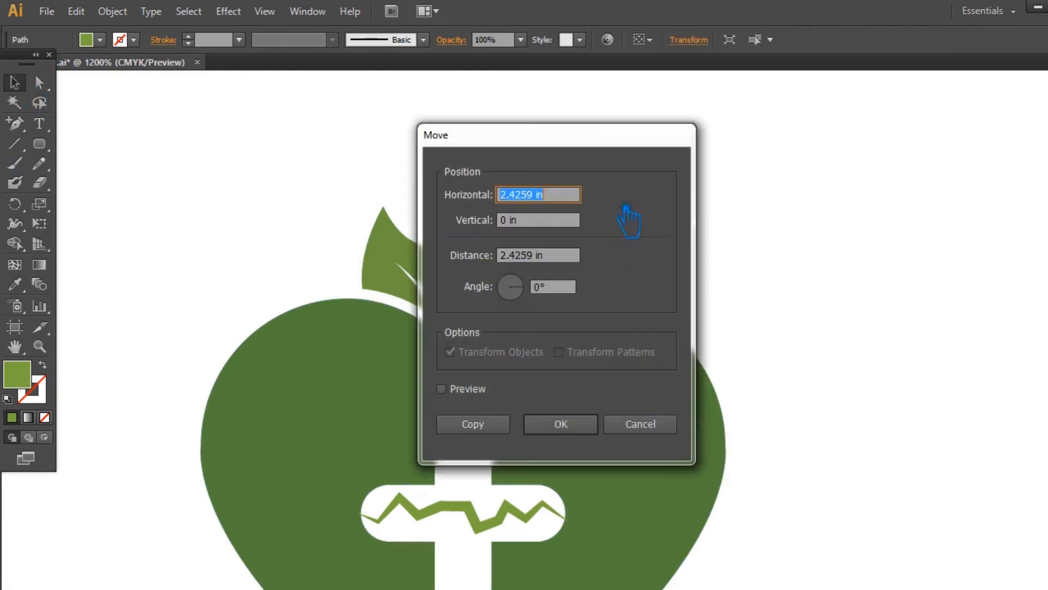
{"action": "left_click", "coordinate": [650, 433]}
{"action": "left_click", "coordinate": [885, 353]}
Delete the leftover sliver between the right leaf's lower tip and the green heart's notch.
{"action": "key", "text": "ctrl+minus"}
{"action": "key", "text": "ctrl+minus"}
{"action": "left_click_drag", "start_coordinate": [885, 349], "coordinate": [692, 274]}
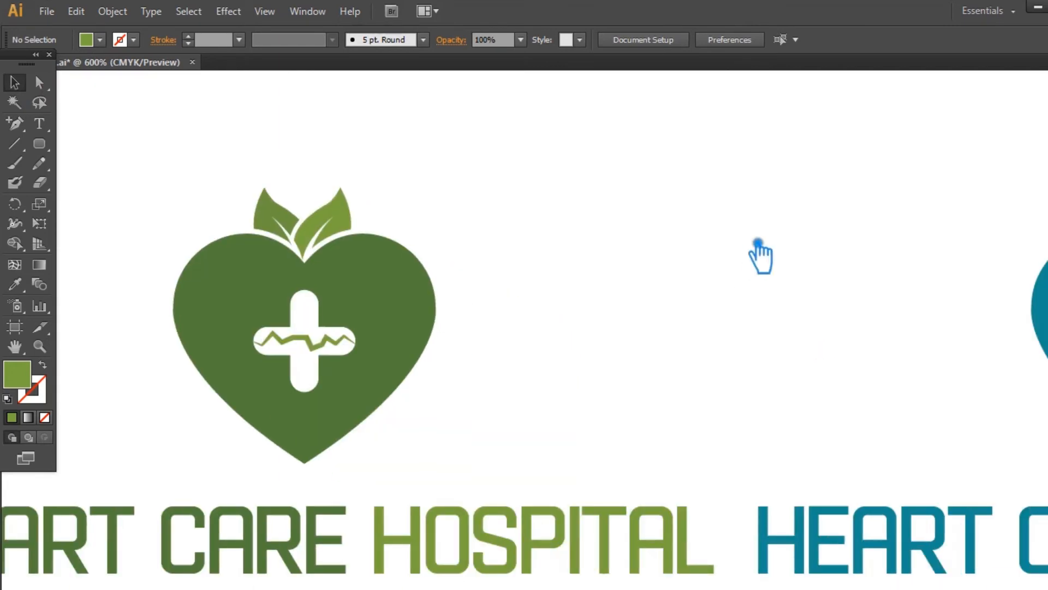
{"action": "key", "text": "ctrl+minus"}
{"action": "key", "text": "ctrl+plus"}
{"action": "key", "text": "ctrl+plus"}
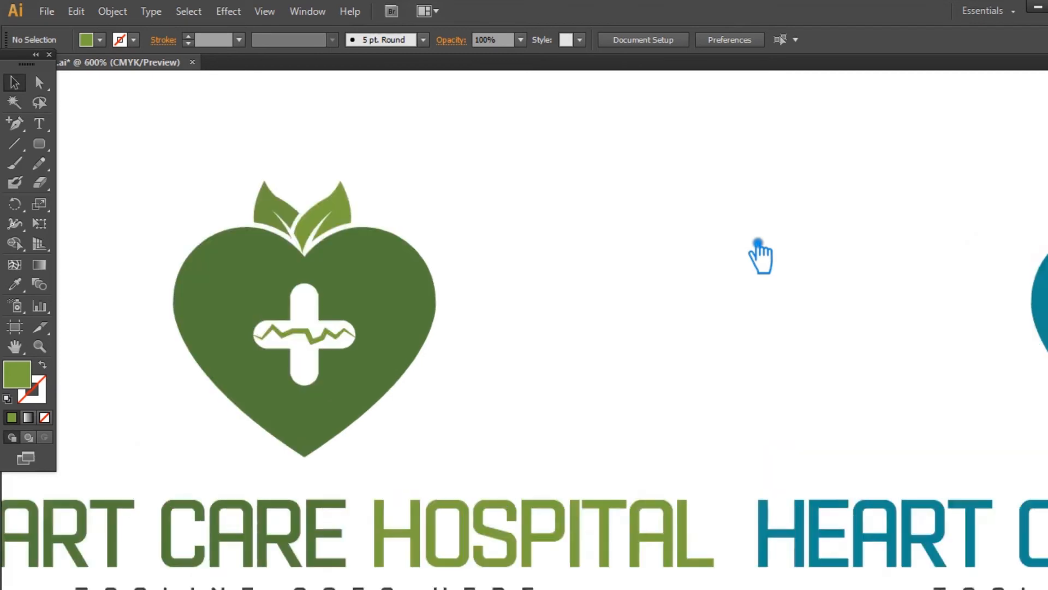
{"action": "left_click_drag", "start_coordinate": [622, 257], "coordinate": [720, 352]}
{"action": "key", "text": "ctrl+a"}
{"action": "left_click", "coordinate": [717, 333]}
{"action": "left_click", "coordinate": [321, 312]}
{"action": "key", "text": "Delete"}
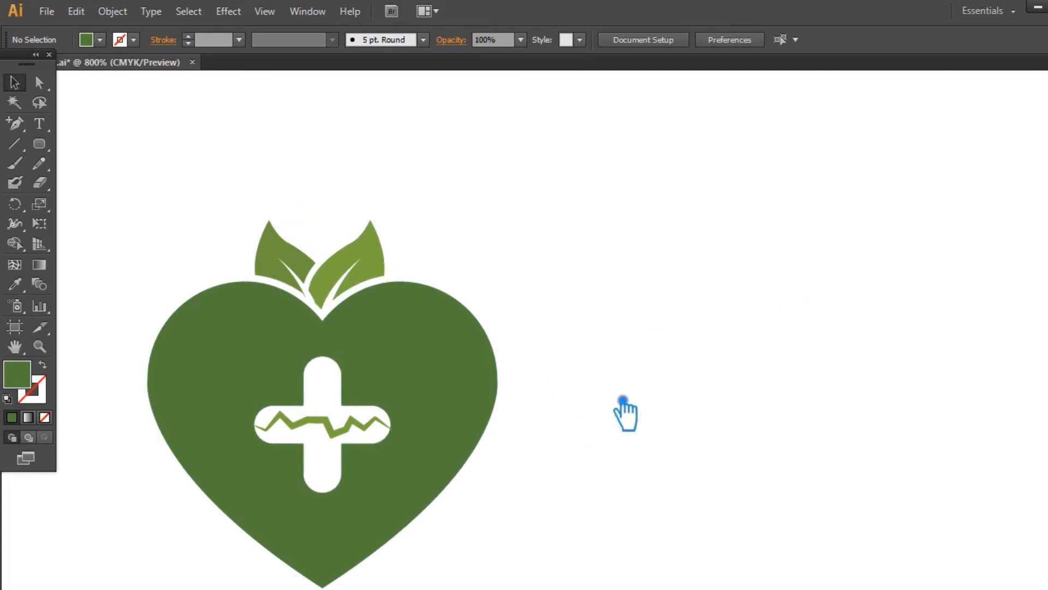
Move the blue heart icon below its original spot and delete the blue logo's title and tagline.
{"action": "key", "text": "ctrl+minus"}
{"action": "key", "text": "ctrl+minus"}
{"action": "left_click_drag", "start_coordinate": [664, 342], "coordinate": [612, 224]}
{"action": "key", "text": "ctrl+minus"}
{"action": "left_click_drag", "start_coordinate": [967, 469], "coordinate": [744, 199]}
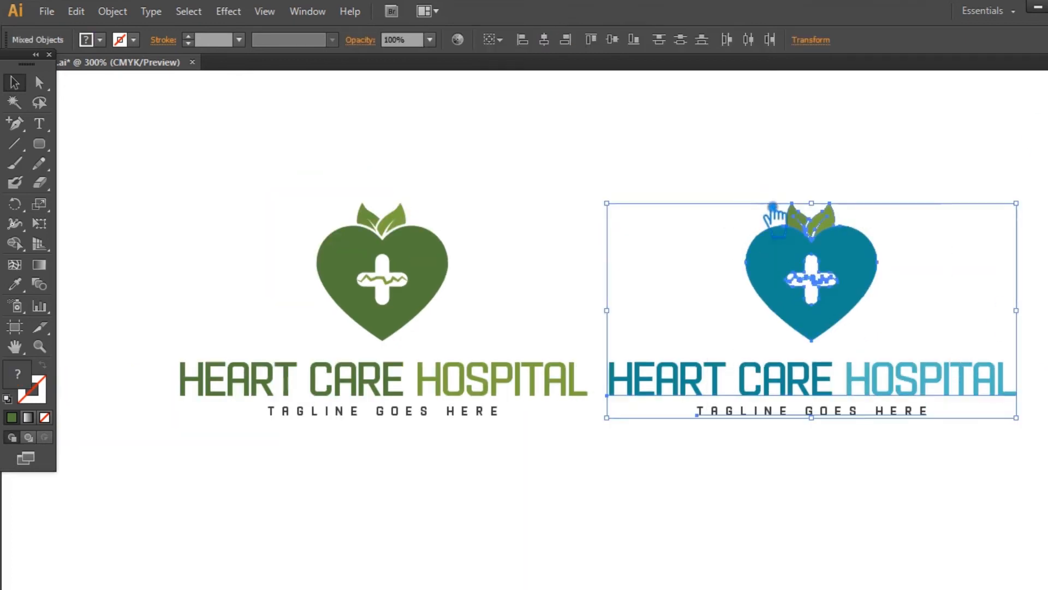
{"action": "left_click", "coordinate": [655, 220]}
{"action": "left_click", "coordinate": [792, 273]}
{"action": "left_click_drag", "start_coordinate": [622, 158], "coordinate": [958, 495]}
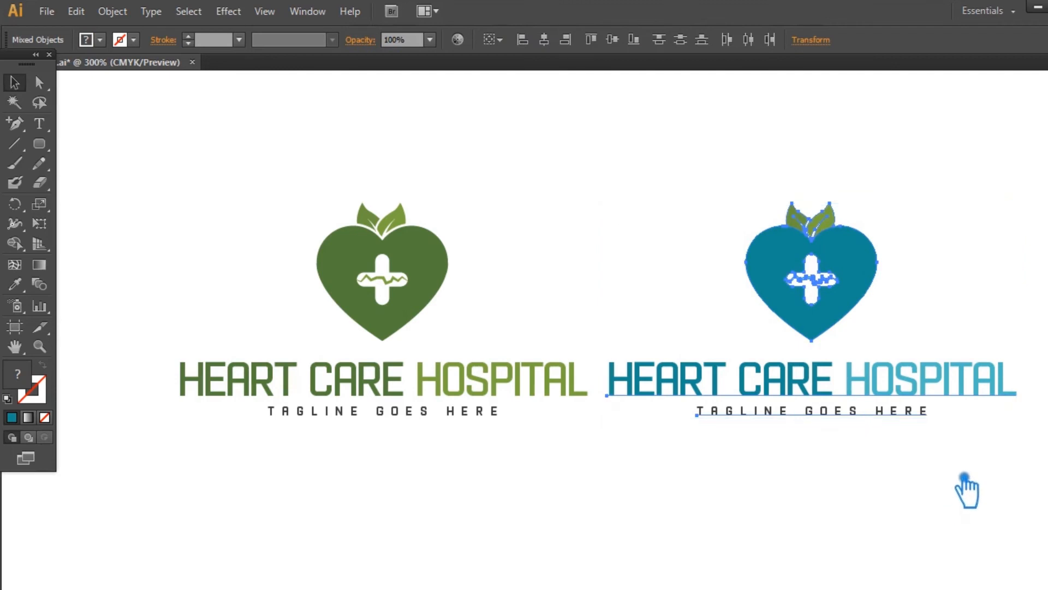
{"action": "left_click", "coordinate": [963, 486]}
{"action": "left_click_drag", "start_coordinate": [793, 289], "coordinate": [782, 523]}
{"action": "left_click", "coordinate": [740, 405]}
{"action": "left_click", "coordinate": [532, 374]}
{"action": "left_click", "coordinate": [616, 489]}
Group the refined green logo with its title and tagline, and place a duplicate level with it on the right.
{"action": "left_click_drag", "start_coordinate": [597, 468], "coordinate": [208, 195]}
{"action": "key", "text": "ctrl+g"}
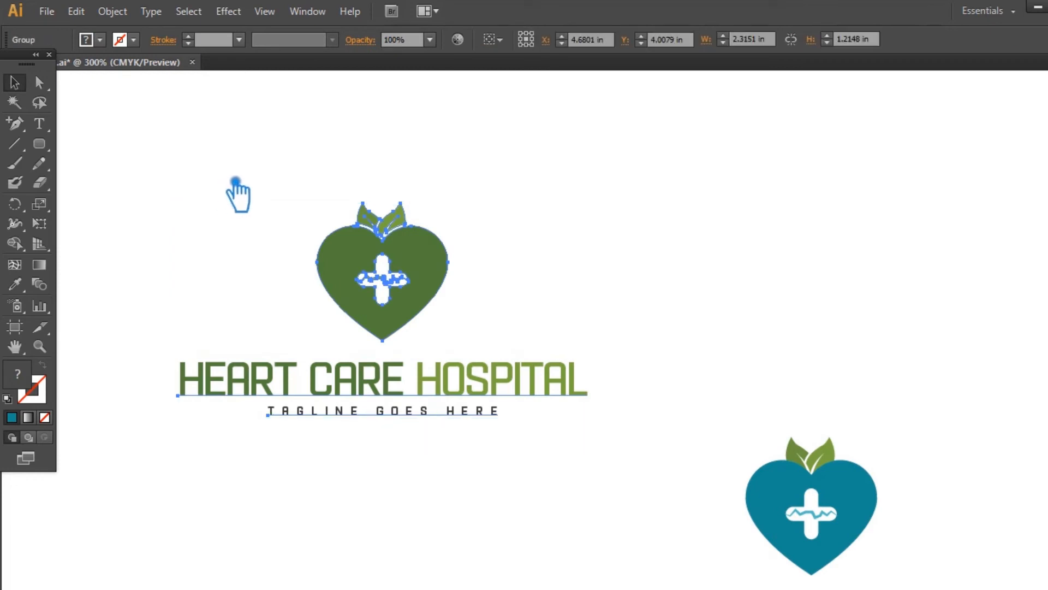
{"action": "left_click_drag", "start_coordinate": [444, 316], "coordinate": [874, 317]}
{"action": "left_click", "coordinate": [969, 534]}
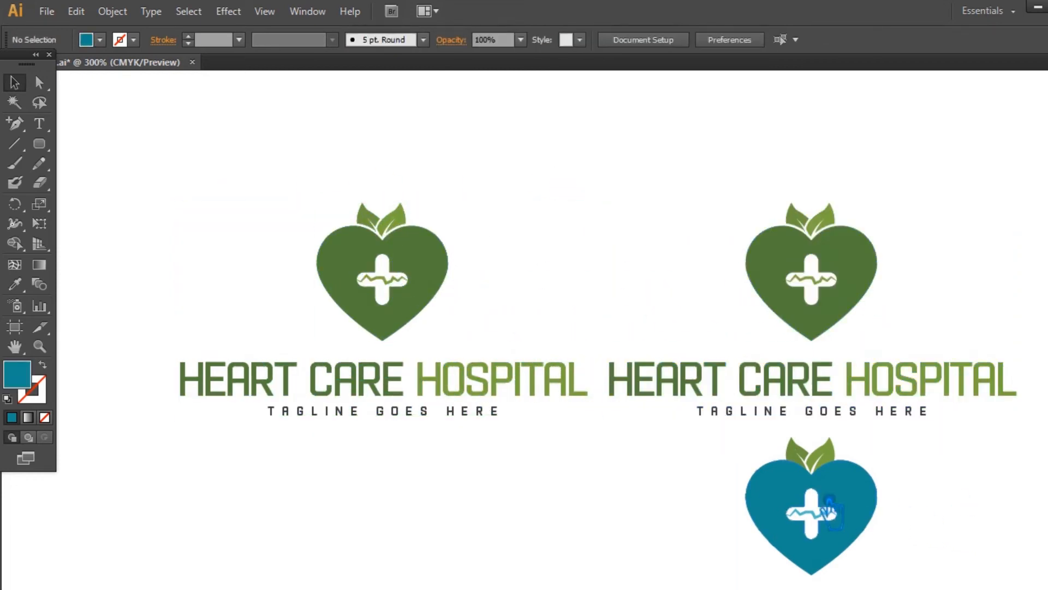
Ungroup the new green logo copy above the blue heart.
{"action": "left_click", "coordinate": [813, 510]}
{"action": "right_click", "coordinate": [858, 312]}
{"action": "left_click", "coordinate": [900, 398]}
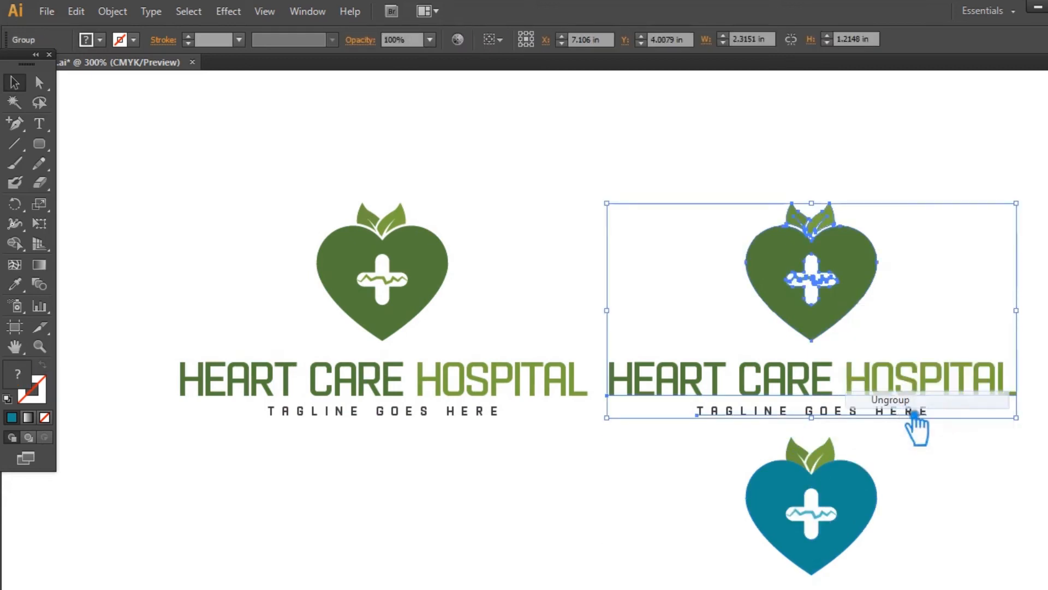
Recolor the heart of the green logo copy with the lower heart's teal, and adjust its fill to a brighter cyan-blue.
{"action": "left_click", "coordinate": [618, 457]}
{"action": "left_click", "coordinate": [856, 287]}
{"action": "key", "text": "i"}
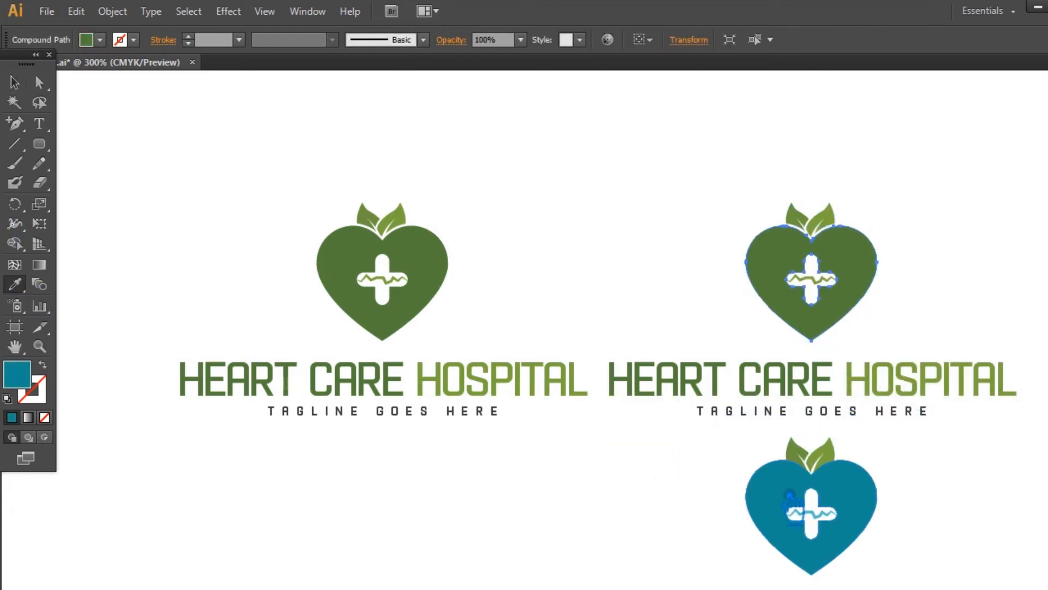
{"action": "double_click", "coordinate": [20, 375]}
{"action": "left_click_drag", "start_coordinate": [508, 222], "coordinate": [513, 180]}
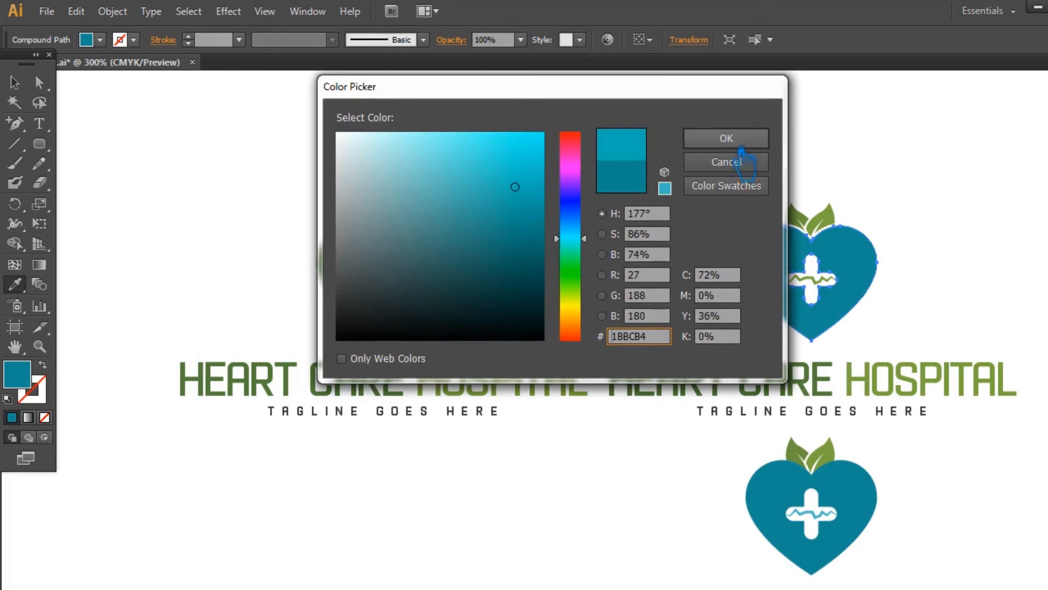
{"action": "left_click", "coordinate": [725, 136]}
Recolor the pulse line in the blue heart's cross with the dark teal sampled from the lower heart.
{"action": "left_click", "coordinate": [21, 86]}
{"action": "left_click", "coordinate": [480, 210]}
{"action": "left_click", "coordinate": [813, 281]}
{"action": "left_click", "coordinate": [22, 290]}
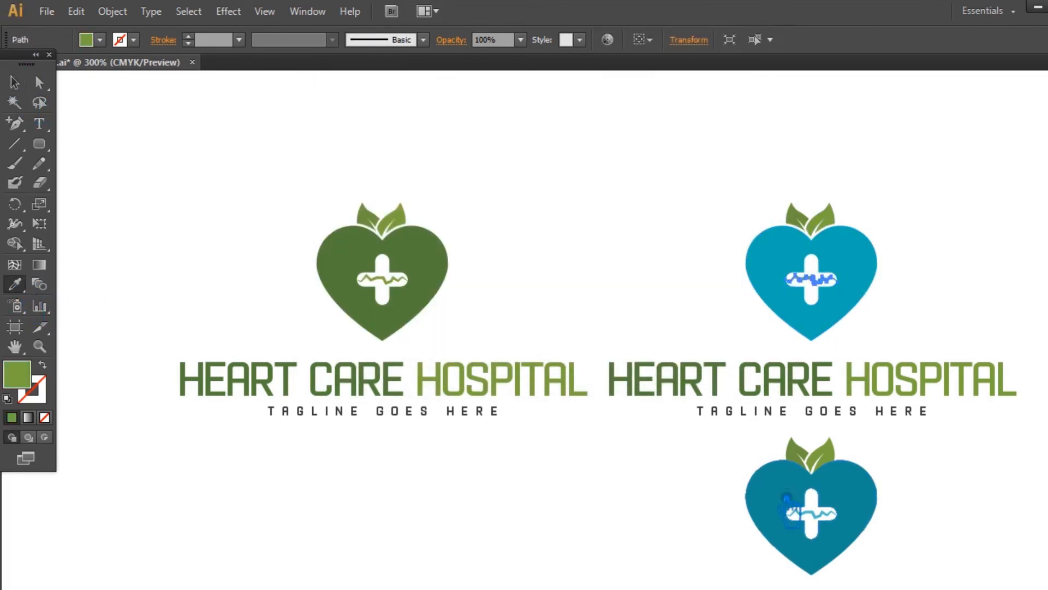
{"action": "left_click", "coordinate": [502, 170]}
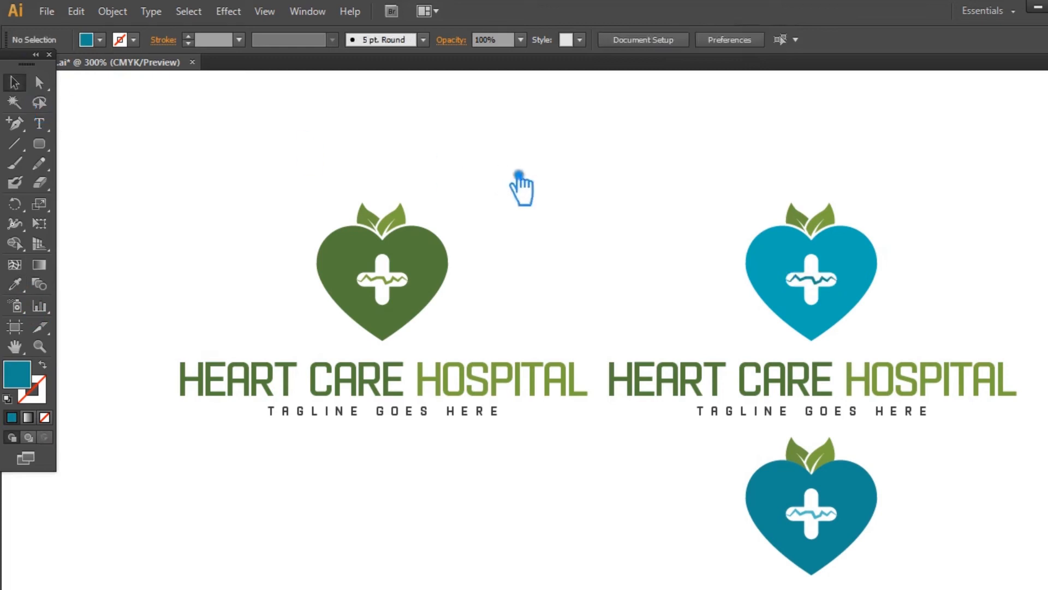
Delete the spare teal heart icon below the blue logo.
{"action": "left_click", "coordinate": [40, 123]}
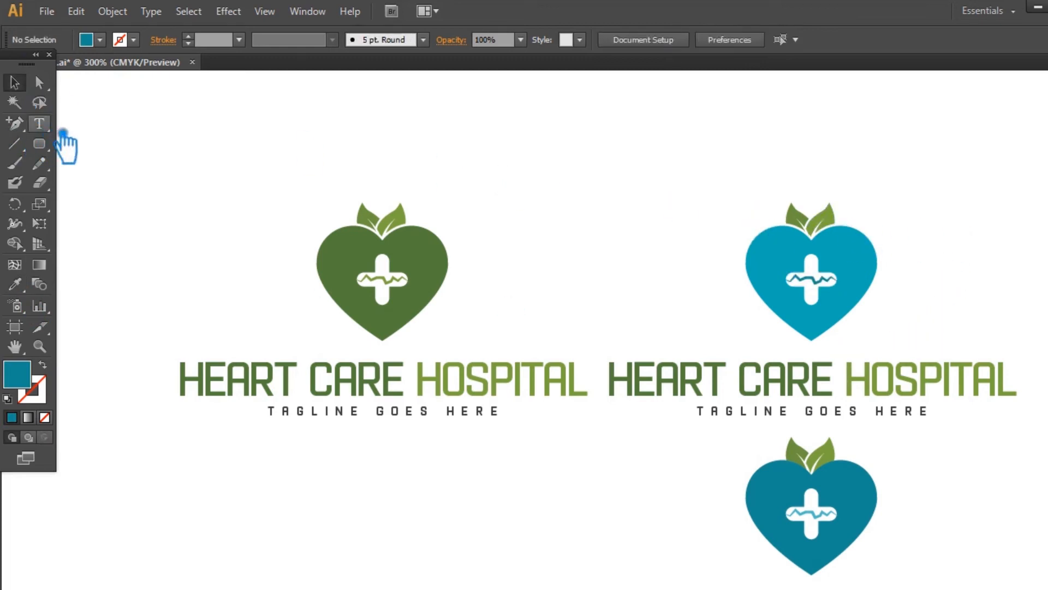
{"action": "left_click", "coordinate": [872, 523]}
{"action": "left_click", "coordinate": [14, 82]}
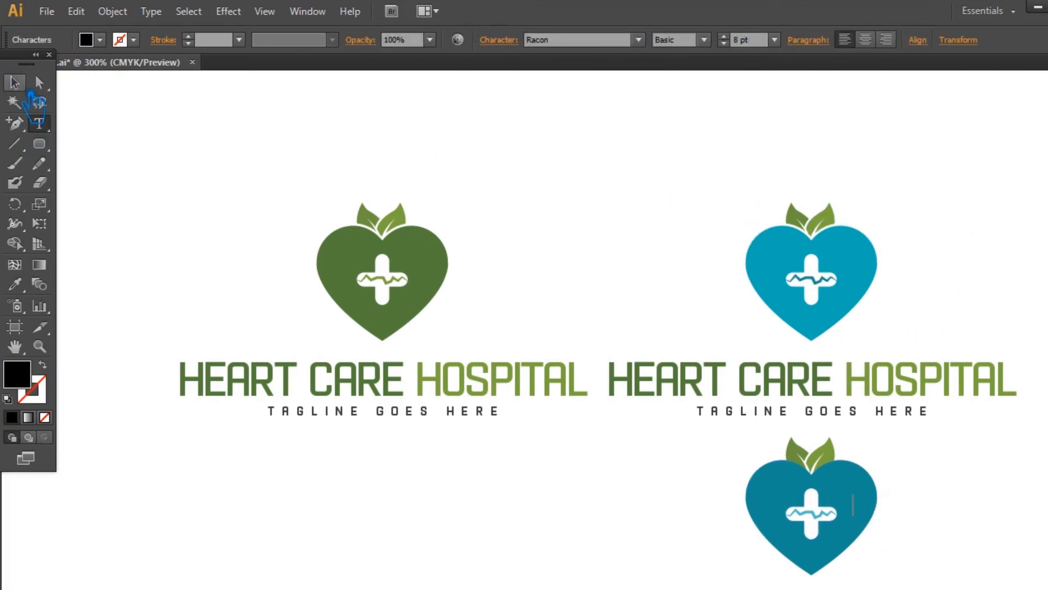
{"action": "left_click", "coordinate": [946, 531]}
{"action": "scroll", "coordinate": [947, 538], "scroll_direction": "down", "scroll_amount": 3}
{"action": "left_click_drag", "start_coordinate": [942, 573], "coordinate": [671, 377]}
{"action": "key", "text": "Delete"}
{"action": "scroll", "coordinate": [795, 480], "scroll_direction": "up", "scroll_amount": 5}
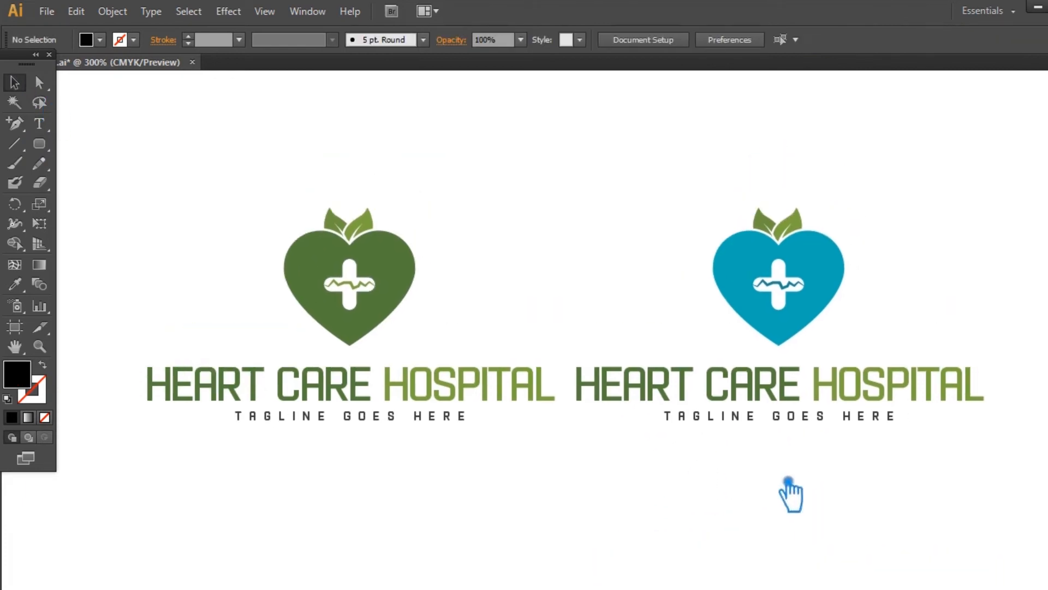
Recolor "HEART CARE" in the blue logo's title with the pulse line's dark teal.
{"action": "left_click", "coordinate": [39, 124]}
{"action": "left_click_drag", "start_coordinate": [797, 448], "coordinate": [563, 437]}
{"action": "key", "text": "i"}
{"action": "left_click", "coordinate": [782, 350]}
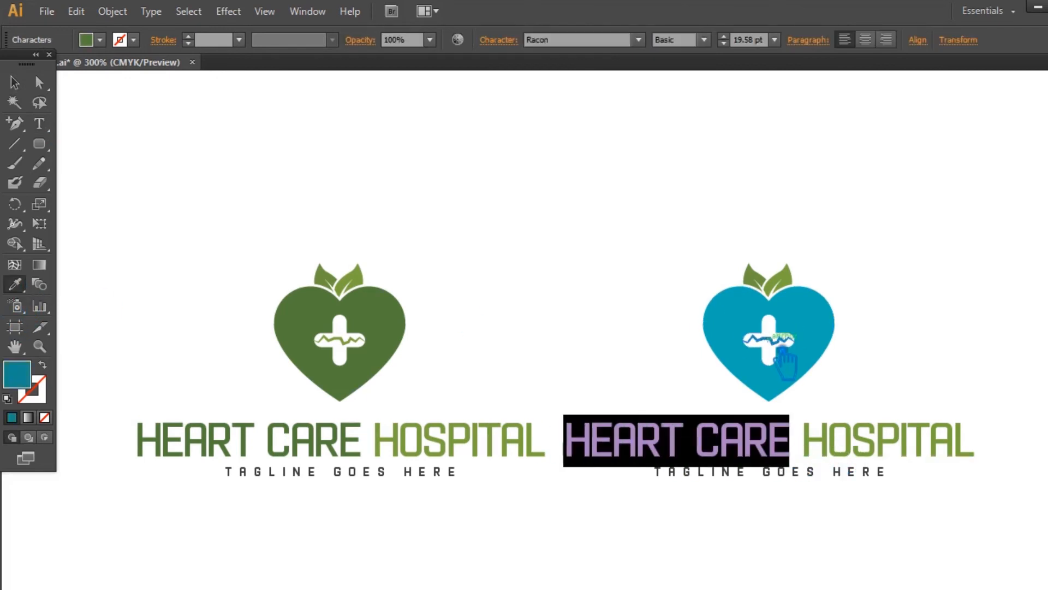
{"action": "key", "text": "Escape"}
{"action": "left_click", "coordinate": [571, 207]}
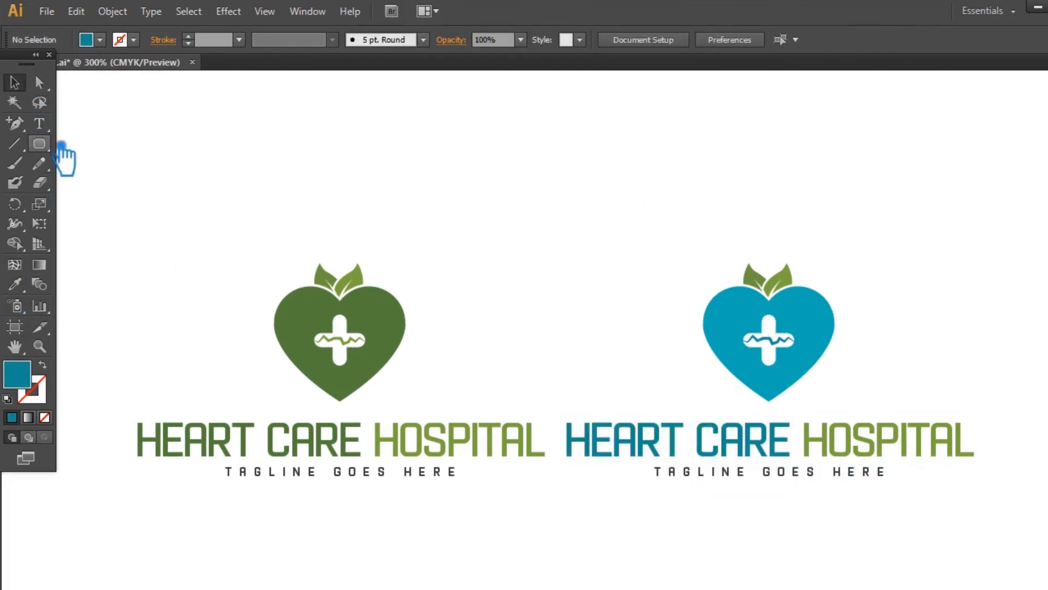
Recolor "HOSPITAL" in the blue logo's title with the heart's bright blue.
{"action": "left_click", "coordinate": [40, 125]}
{"action": "left_click_drag", "start_coordinate": [807, 439], "coordinate": [1018, 454]}
{"action": "left_click", "coordinate": [24, 290]}
{"action": "left_click", "coordinate": [811, 323]}
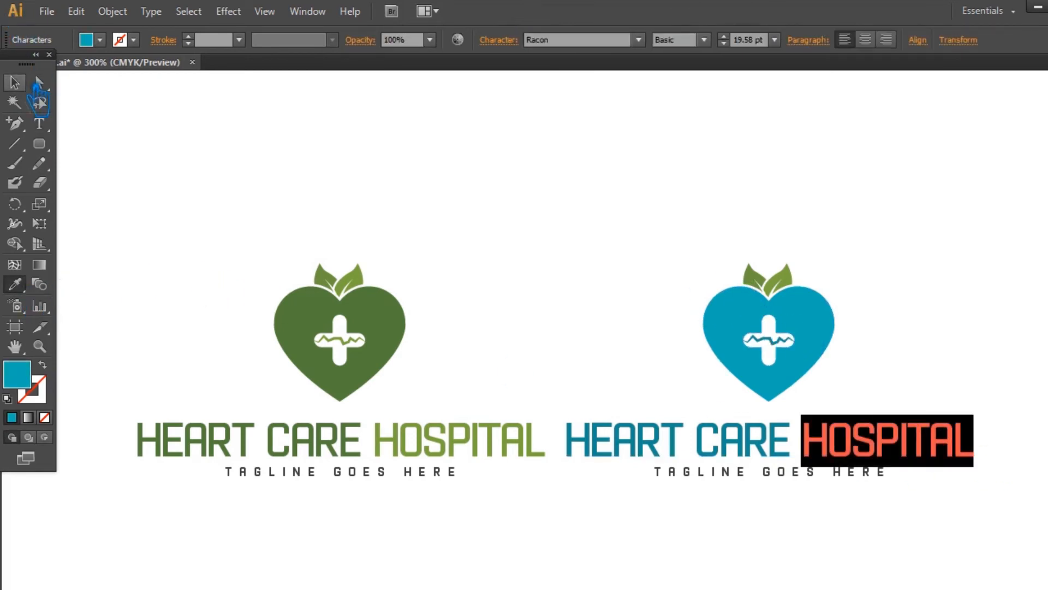
{"action": "left_click", "coordinate": [15, 82]}
{"action": "left_click", "coordinate": [470, 180]}
{"action": "left_click_drag", "start_coordinate": [561, 217], "coordinate": [569, 192]}
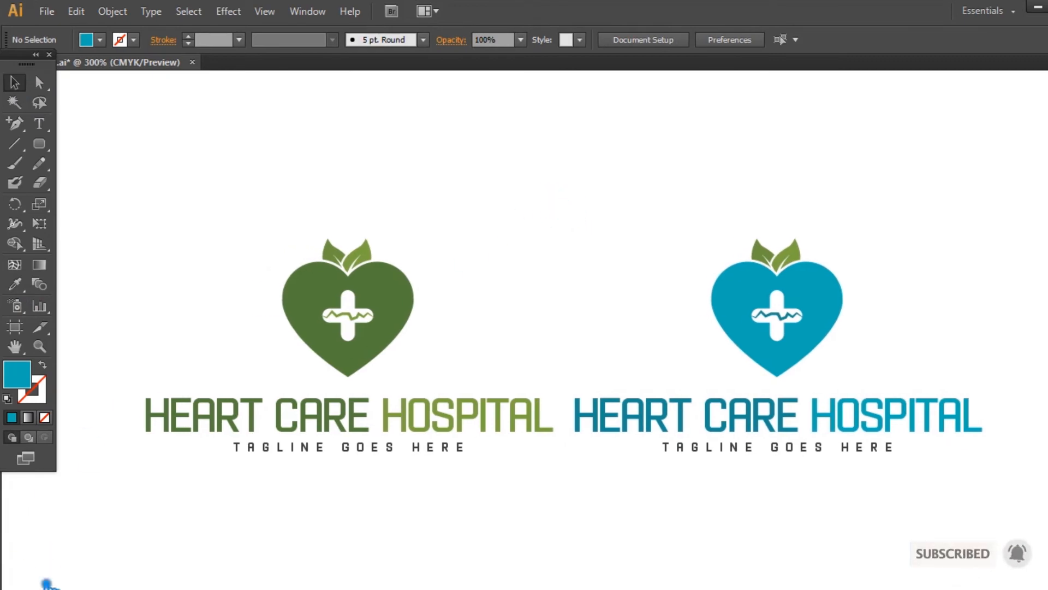
Zoom the document to 340% and remove the word "CARE" from the green logo's title.
{"action": "type", "text": "340"}
{"action": "key", "text": "Return"}
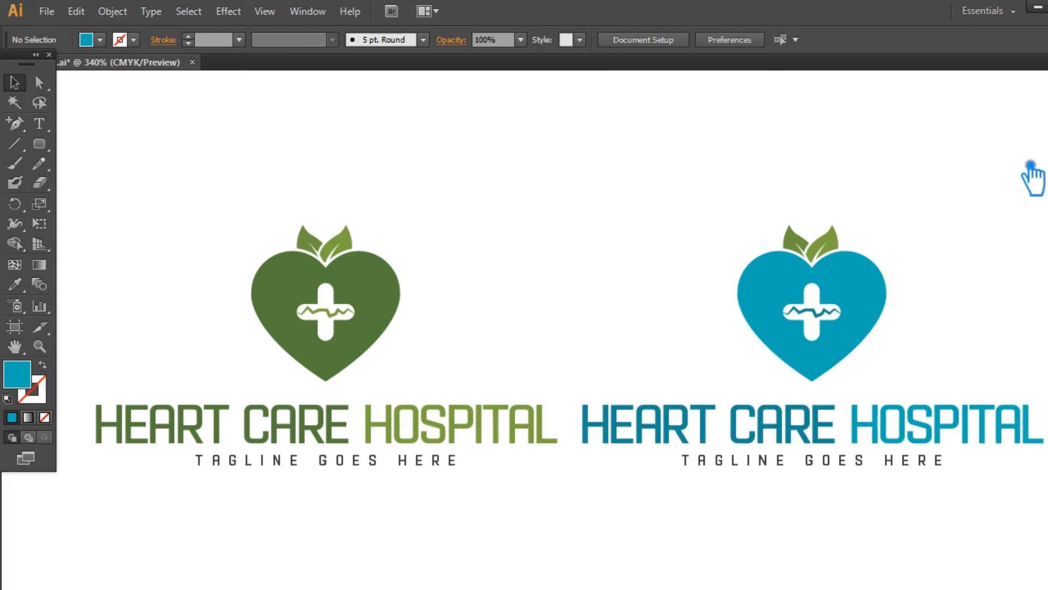
{"action": "left_click", "coordinate": [39, 123]}
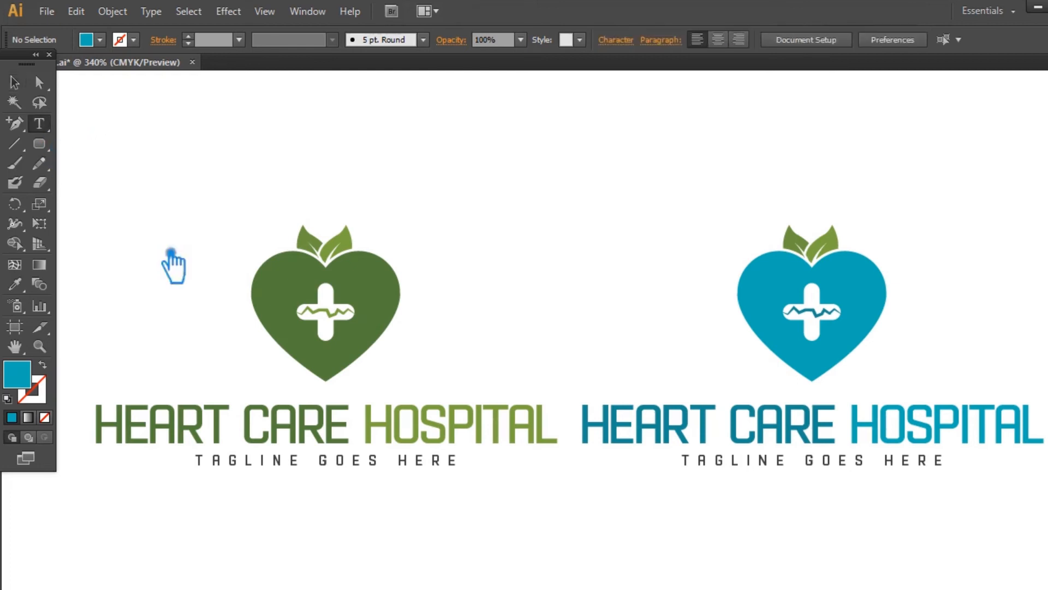
{"action": "double_click", "coordinate": [261, 440]}
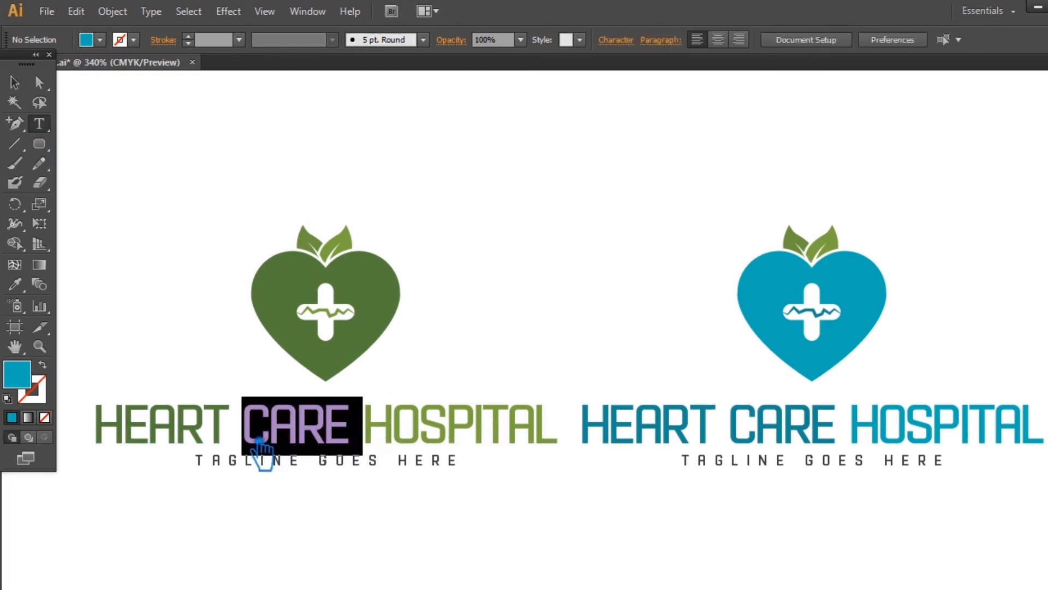
{"action": "key", "text": "BackSpace"}
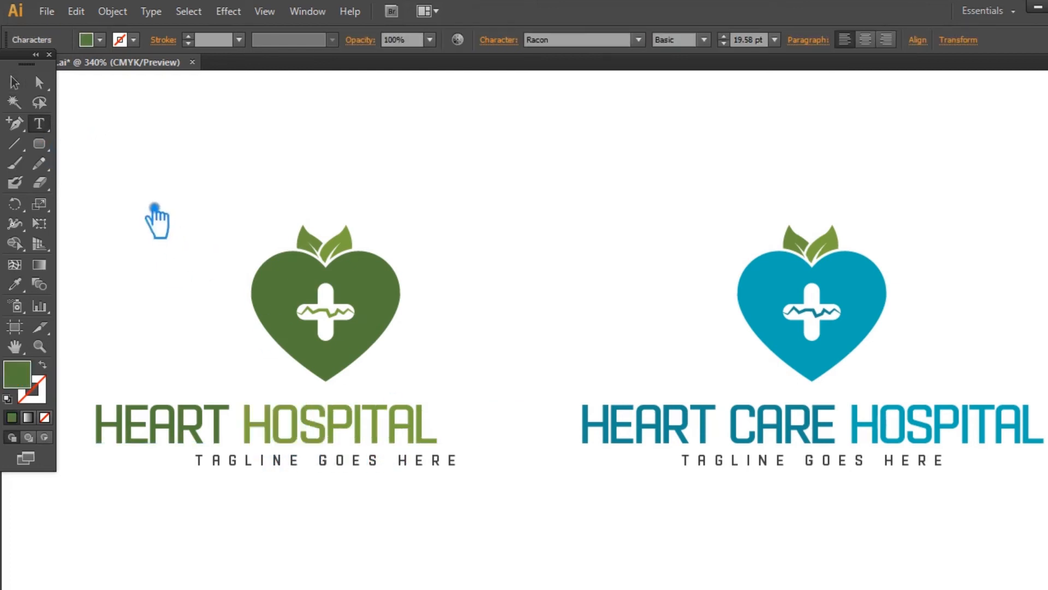
{"action": "left_click", "coordinate": [30, 76]}
{"action": "left_click", "coordinate": [508, 480]}
Ungroup the green logo and group its heart, cross and leaves into one icon.
{"action": "left_click_drag", "start_coordinate": [482, 503], "coordinate": [128, 199]}
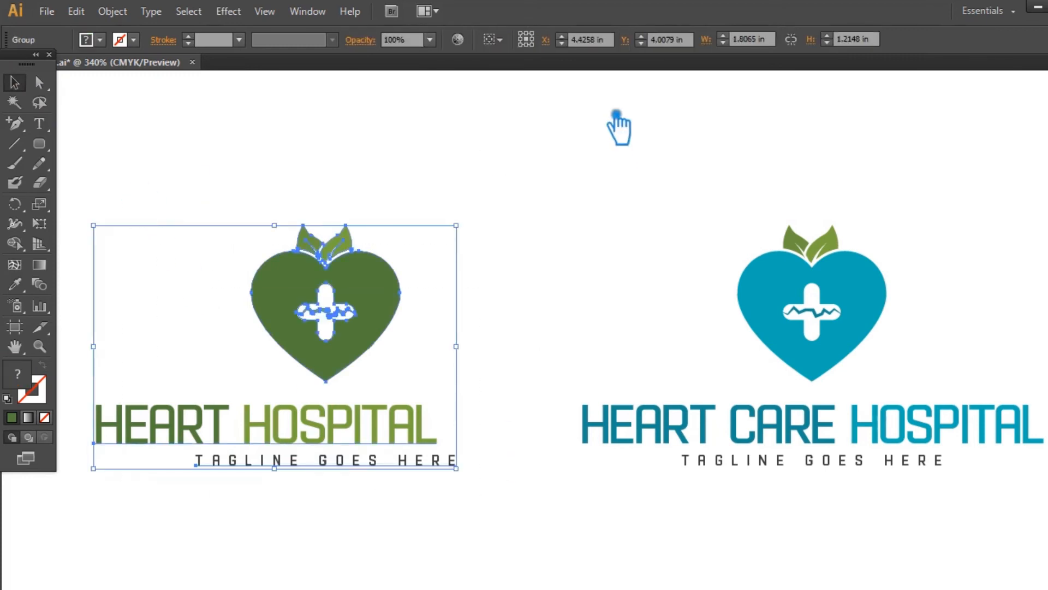
{"action": "left_click", "coordinate": [503, 291]}
{"action": "left_click", "coordinate": [367, 295]}
{"action": "right_click", "coordinate": [396, 301]}
{"action": "left_click", "coordinate": [499, 398]}
{"action": "left_click", "coordinate": [526, 378]}
{"action": "left_click", "coordinate": [402, 314]}
{"action": "left_click_drag", "start_coordinate": [467, 369], "coordinate": [229, 174]}
{"action": "key", "text": "ctrl+g"}
Center the green icon over its text, ungroup the text, and center icon, title and tagline horizontally on each other.
{"action": "left_click", "coordinate": [452, 546]}
{"action": "left_click_drag", "start_coordinate": [437, 533], "coordinate": [91, 193]}
{"action": "left_click", "coordinate": [546, 44]}
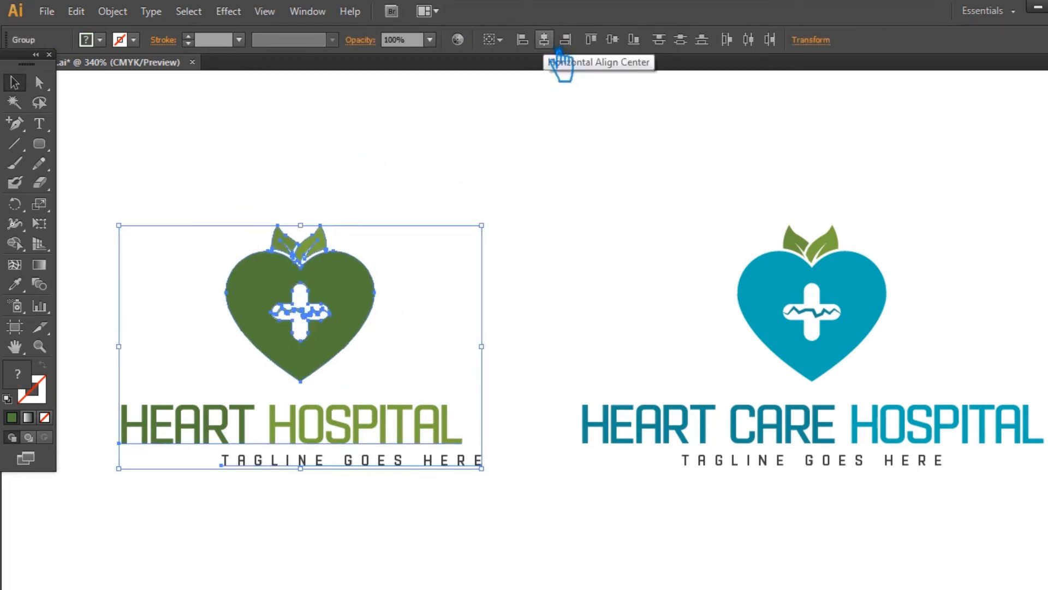
{"action": "left_click", "coordinate": [647, 213]}
{"action": "right_click", "coordinate": [416, 440]}
{"action": "left_click", "coordinate": [461, 363]}
{"action": "left_click_drag", "start_coordinate": [499, 559], "coordinate": [444, 82]}
{"action": "left_click", "coordinate": [635, 273]}
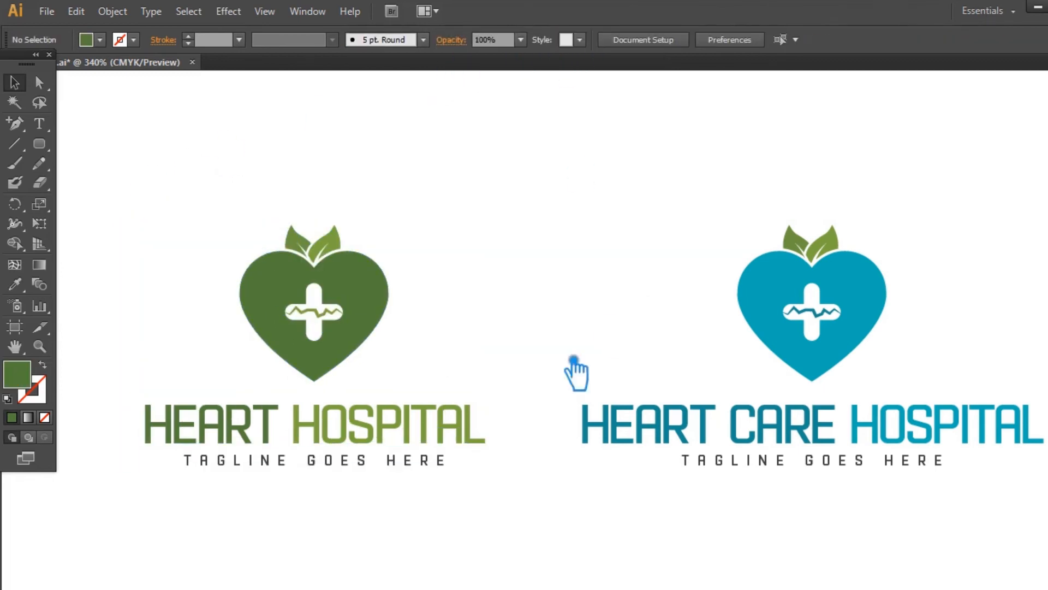
Set the tracking of the green logo's tagline to 300.
{"action": "left_click", "coordinate": [338, 467]}
{"action": "left_click", "coordinate": [516, 50]}
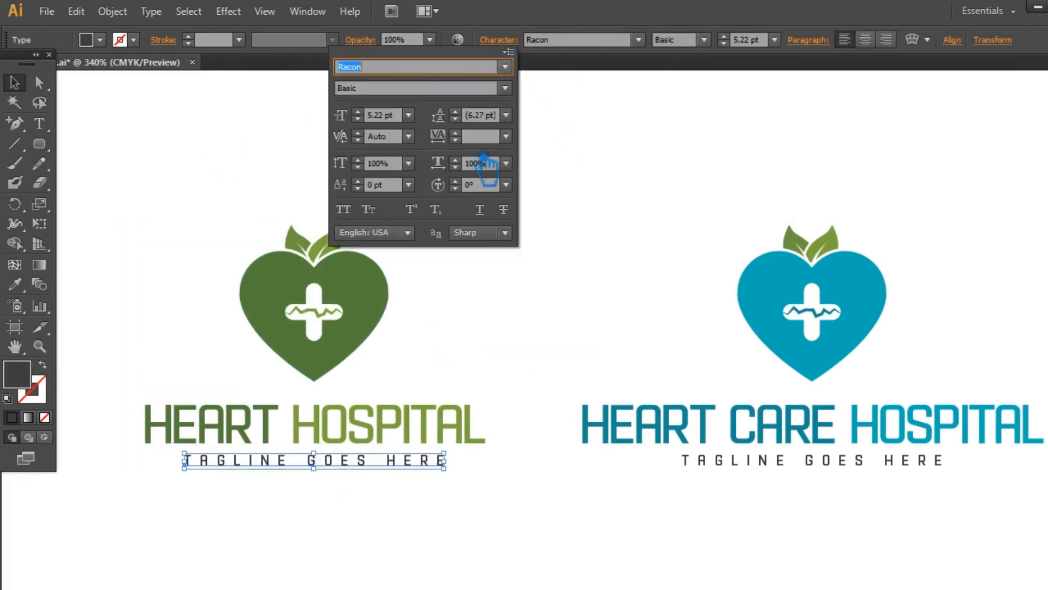
{"action": "left_click", "coordinate": [39, 123]}
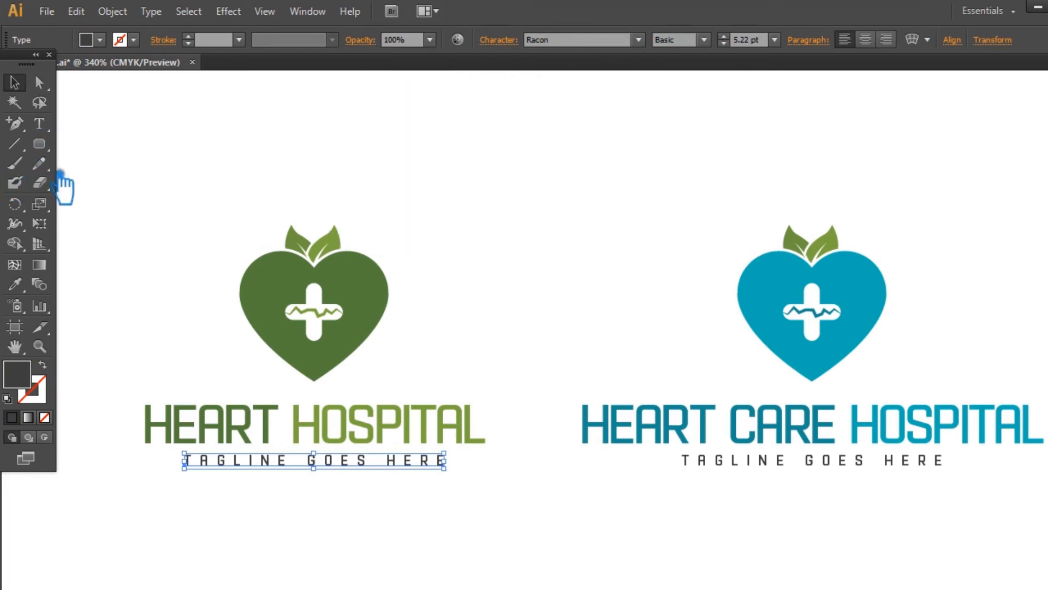
{"action": "left_click", "coordinate": [38, 124]}
{"action": "left_click_drag", "start_coordinate": [440, 463], "coordinate": [183, 463]}
{"action": "left_click", "coordinate": [511, 41]}
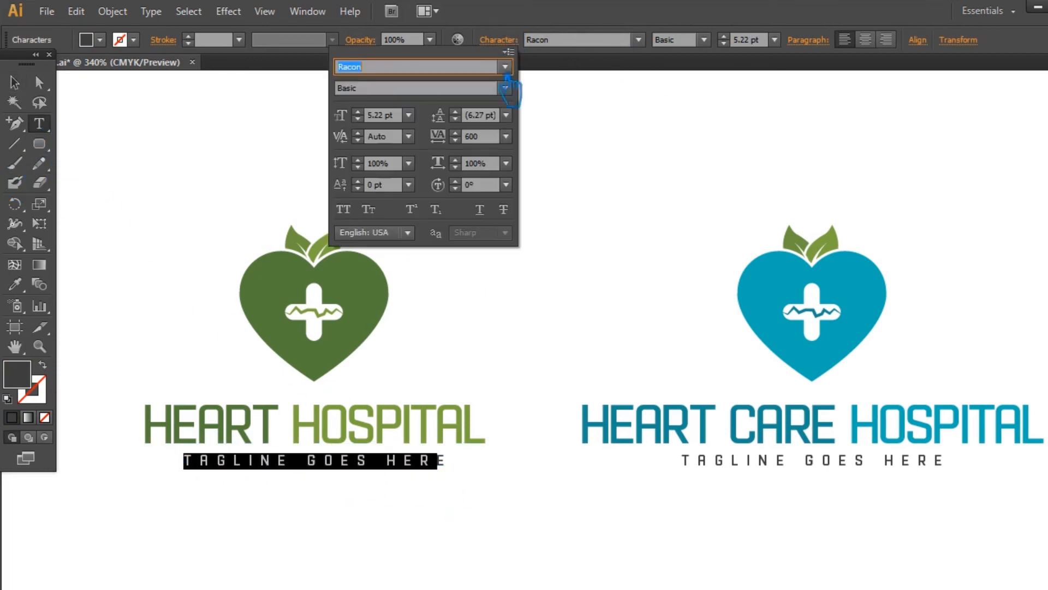
{"action": "double_click", "coordinate": [481, 138]}
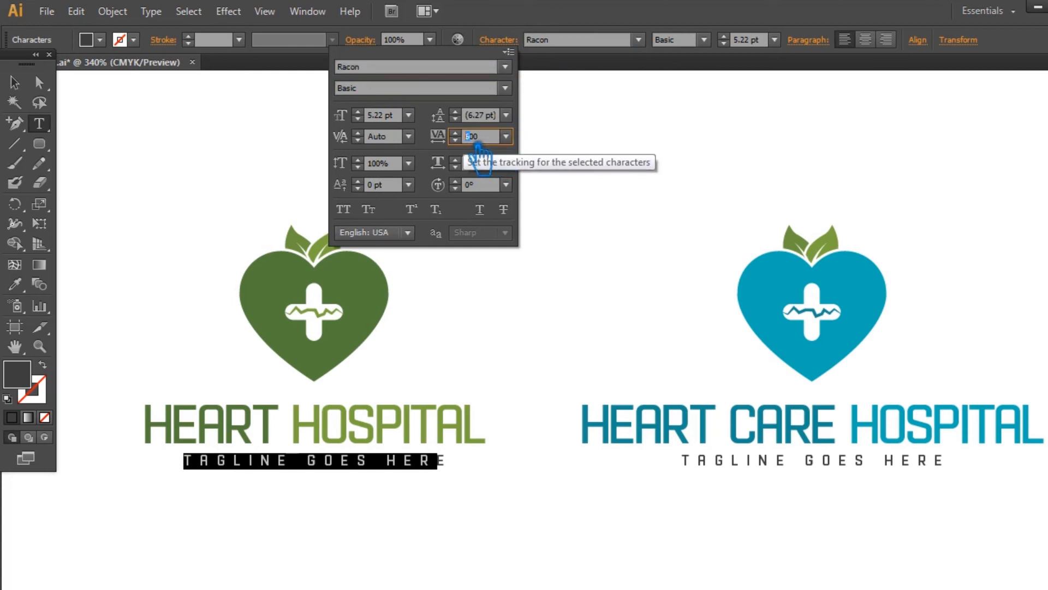
{"action": "type", "text": "300"}
{"action": "key", "text": "Return"}
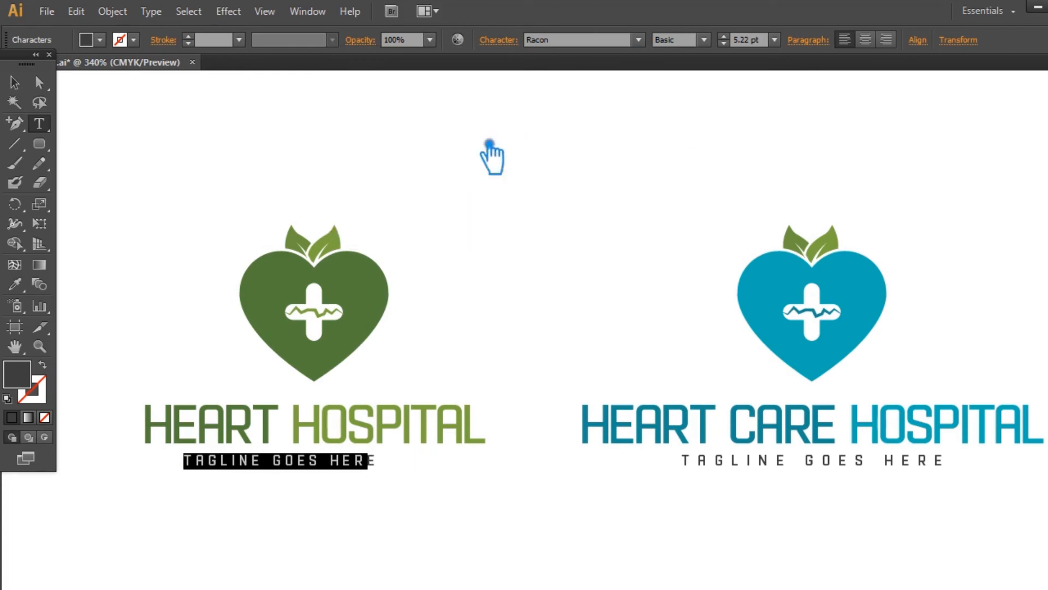
Center the green logo's icon, title and tightened tagline horizontally on each other.
{"action": "left_click", "coordinate": [15, 83]}
{"action": "left_click", "coordinate": [445, 170]}
{"action": "left_click_drag", "start_coordinate": [482, 519], "coordinate": [153, 218]}
{"action": "left_click", "coordinate": [544, 40]}
{"action": "left_click", "coordinate": [617, 256]}
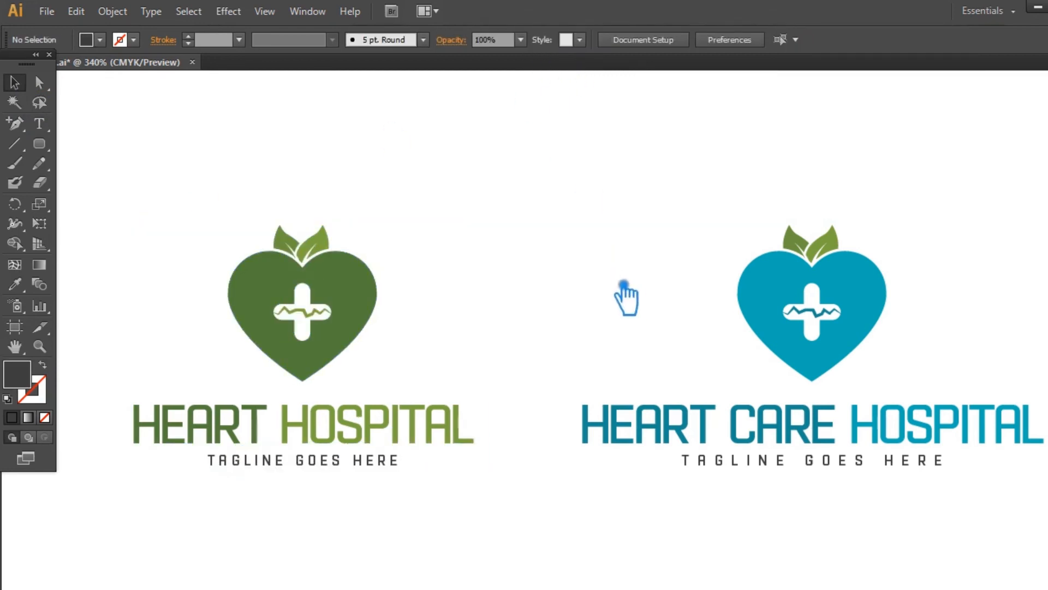
Move the whole blue logo straight down to clear the space beside the green logo.
{"action": "left_click", "coordinate": [55, 127]}
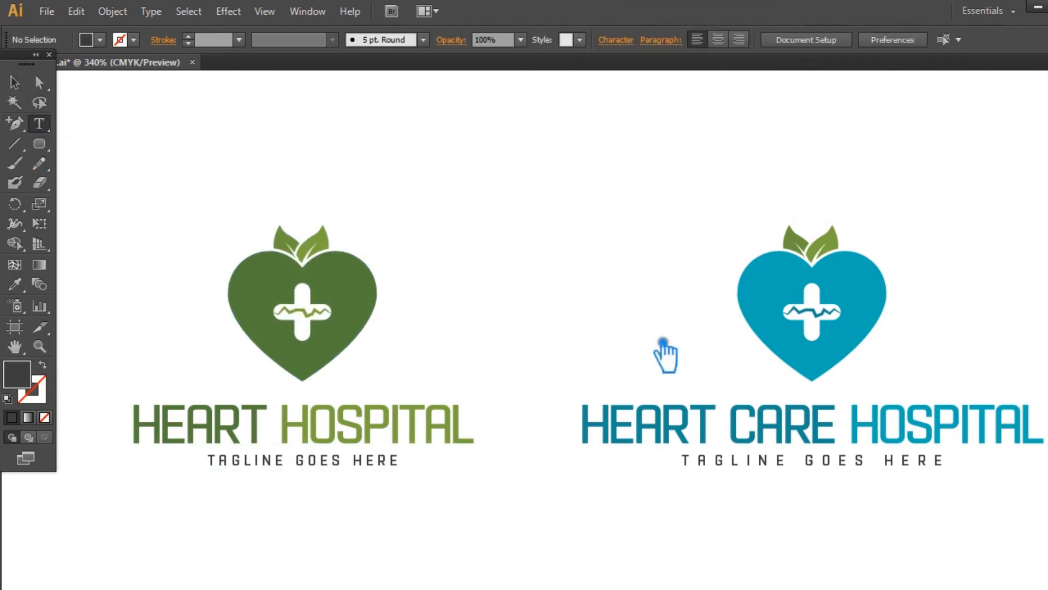
{"action": "left_click", "coordinate": [15, 83]}
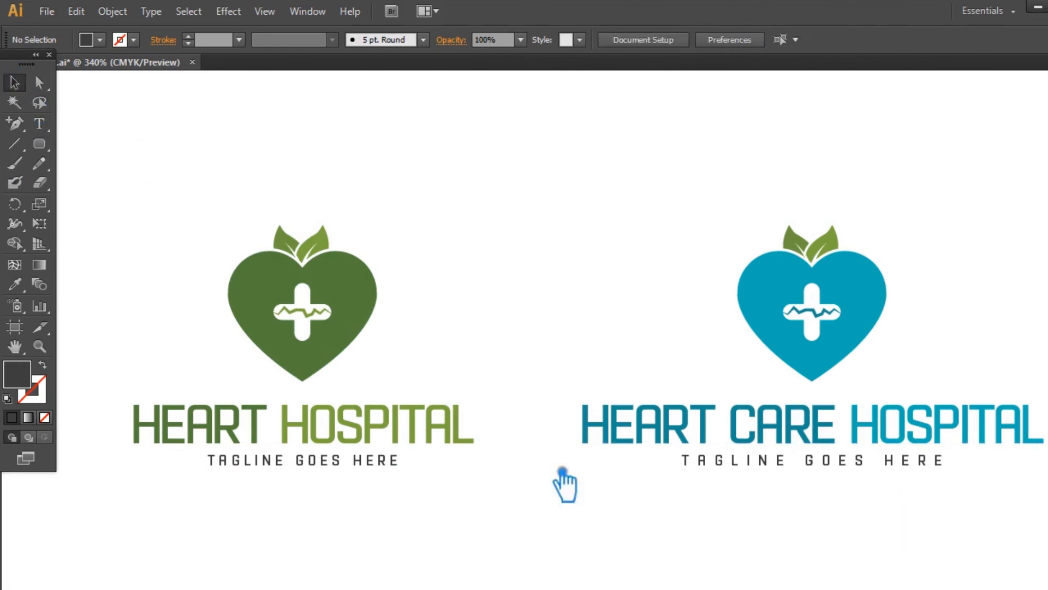
{"action": "scroll", "coordinate": [589, 481], "scroll_direction": "down", "scroll_amount": 3}
{"action": "left_click", "coordinate": [786, 261]}
{"action": "left_click_drag", "start_coordinate": [936, 456], "coordinate": [682, 104]}
{"action": "scroll", "coordinate": [681, 131], "scroll_direction": "up", "scroll_amount": 1}
{"action": "left_click", "coordinate": [706, 116]}
{"action": "left_click_drag", "start_coordinate": [746, 251], "coordinate": [745, 503]}
{"action": "left_click", "coordinate": [551, 440]}
Group the green "HEART HOSPITAL" logo and place a duplicate to its right.
{"action": "left_click", "coordinate": [385, 387]}
{"action": "left_click_drag", "start_coordinate": [481, 461], "coordinate": [159, 157]}
{"action": "key", "text": "ctrl+g"}
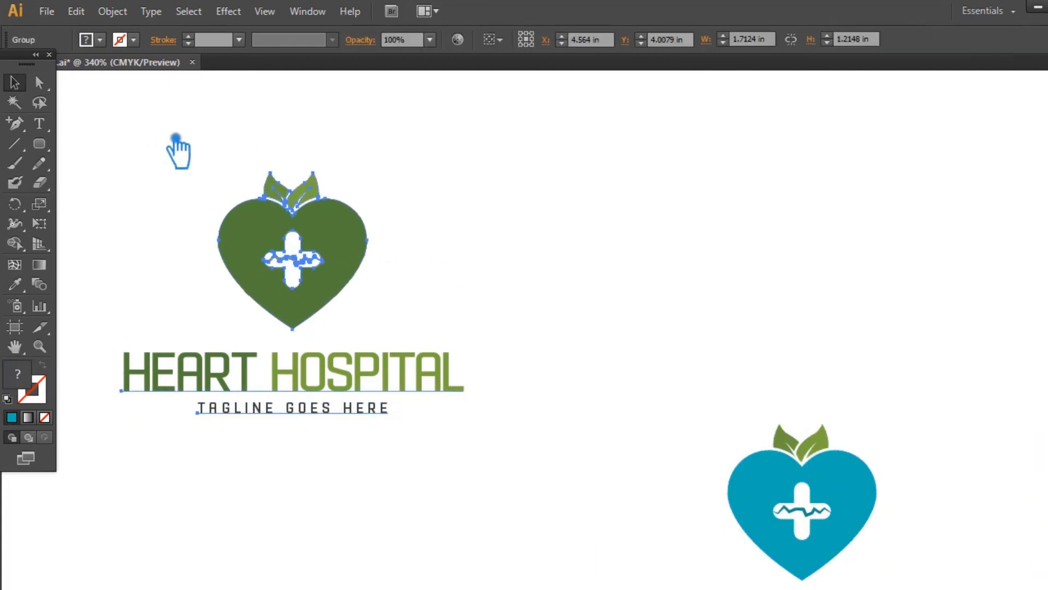
{"action": "left_click", "coordinate": [179, 137]}
{"action": "left_click_drag", "start_coordinate": [372, 255], "coordinate": [807, 328]}
Shift the blue logo left and slightly down below the green copy, and ungroup it.
{"action": "left_click", "coordinate": [951, 326]}
{"action": "left_click_drag", "start_coordinate": [958, 307], "coordinate": [982, 271]}
{"action": "left_click_drag", "start_coordinate": [861, 486], "coordinate": [723, 517]}
{"action": "left_click_drag", "start_coordinate": [894, 490], "coordinate": [889, 429]}
{"action": "right_click", "coordinate": [695, 436]}
{"action": "left_click", "coordinate": [749, 362]}
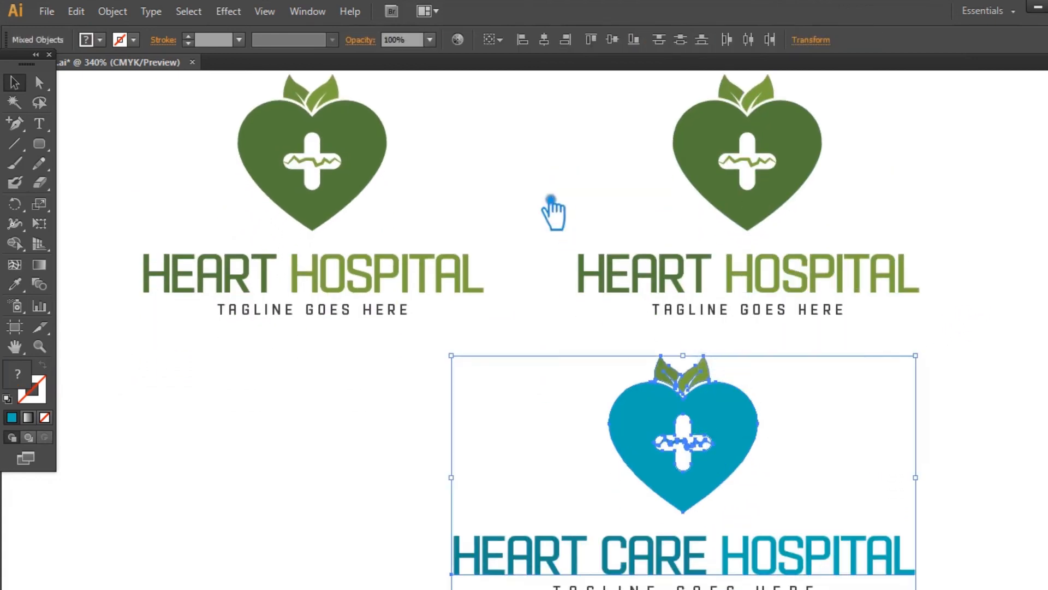
{"action": "left_click", "coordinate": [553, 203]}
Recolor "HEART" in the green copy's title with the blue logo's dark teal pulse-line color.
{"action": "left_click", "coordinate": [50, 128]}
{"action": "left_click_drag", "start_coordinate": [570, 276], "coordinate": [710, 276]}
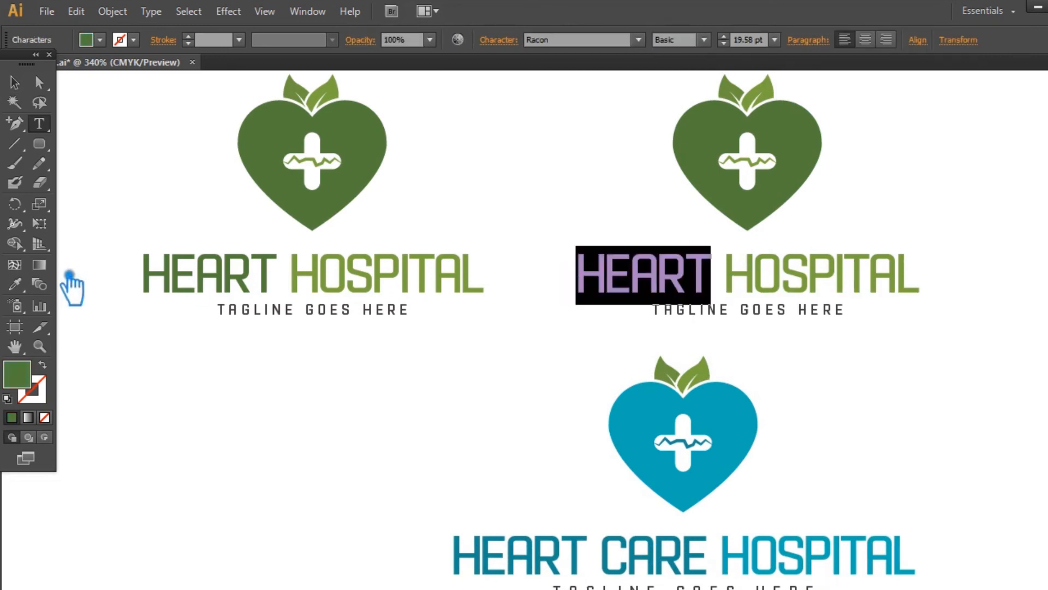
{"action": "left_click", "coordinate": [15, 284]}
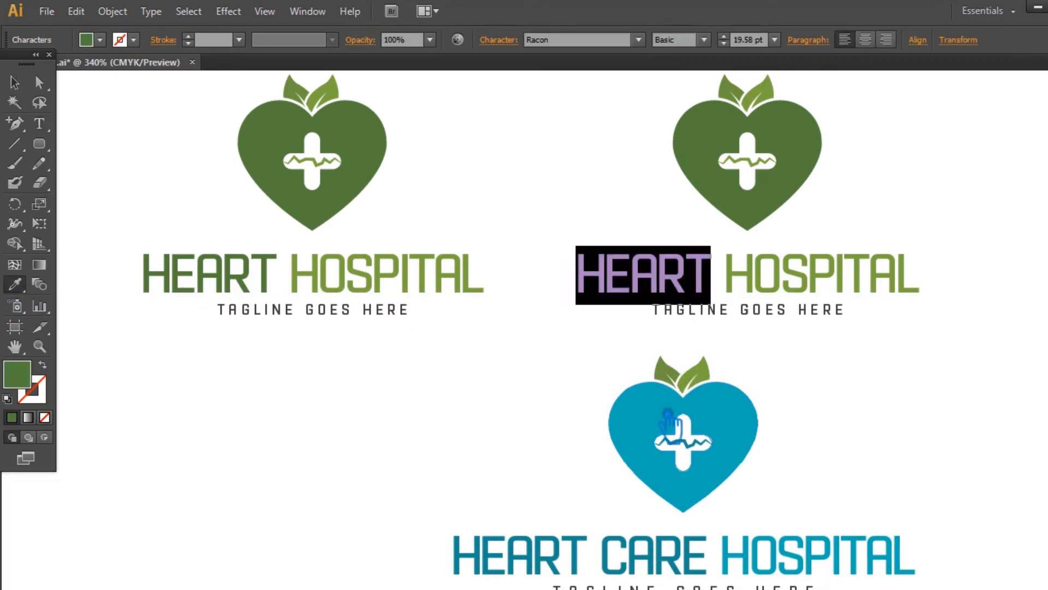
{"action": "left_click", "coordinate": [15, 83]}
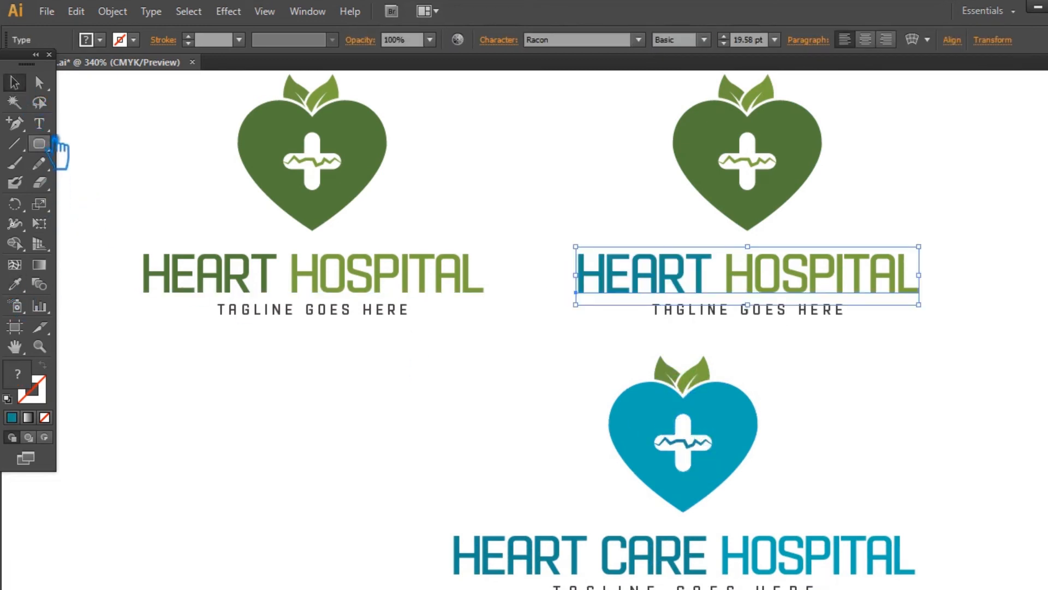
Recolor "HOSPITAL" in the copy's title with the bright blue of the lower heart.
{"action": "key", "text": "t"}
{"action": "left_click_drag", "start_coordinate": [725, 278], "coordinate": [962, 306]}
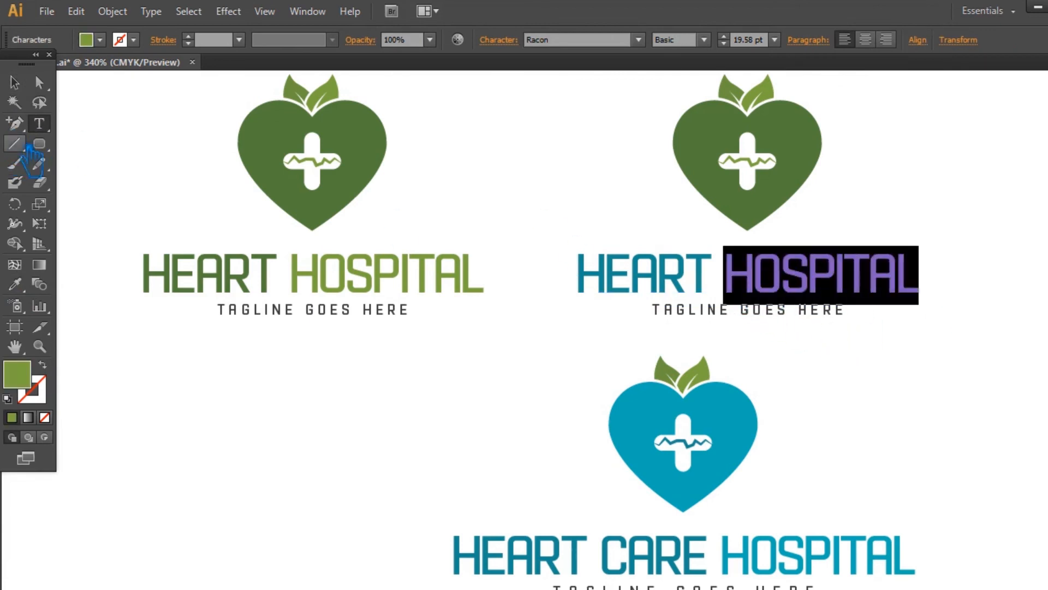
{"action": "left_click", "coordinate": [24, 294]}
{"action": "left_click", "coordinate": [730, 434]}
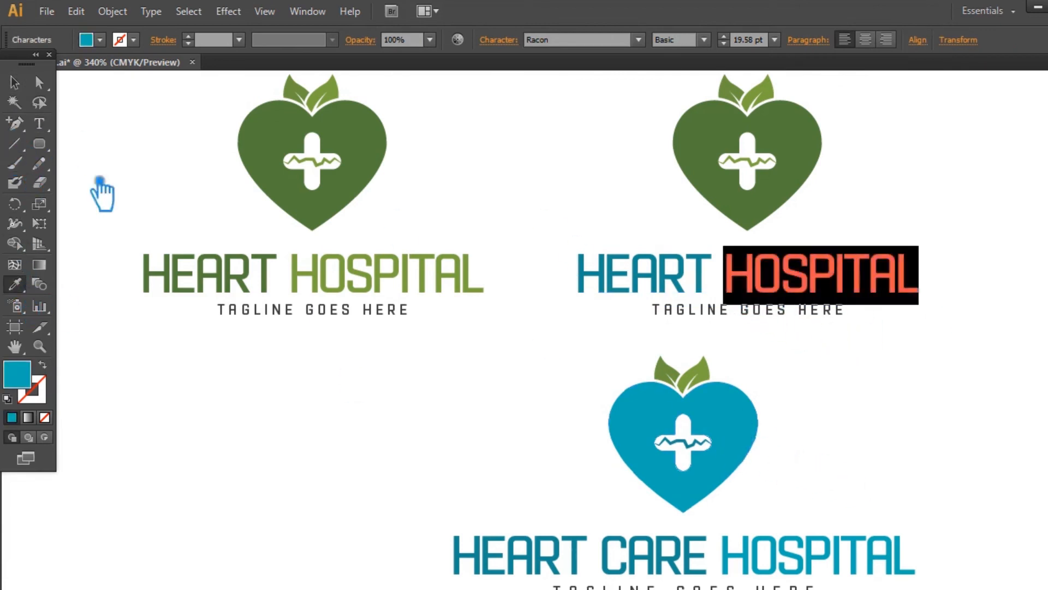
{"action": "key", "text": "v"}
{"action": "left_click", "coordinate": [957, 213]}
Ungroup the logo copy and its icon so the heart can be selected separately.
{"action": "left_click", "coordinate": [796, 155]}
{"action": "right_click", "coordinate": [780, 146]}
{"action": "left_click", "coordinate": [813, 239]}
{"action": "left_click", "coordinate": [790, 150]}
{"action": "right_click", "coordinate": [820, 153]}
{"action": "left_click", "coordinate": [865, 238]}
Recolor the copy's green heart with the bright blue of the lower heart.
{"action": "left_click", "coordinate": [802, 164]}
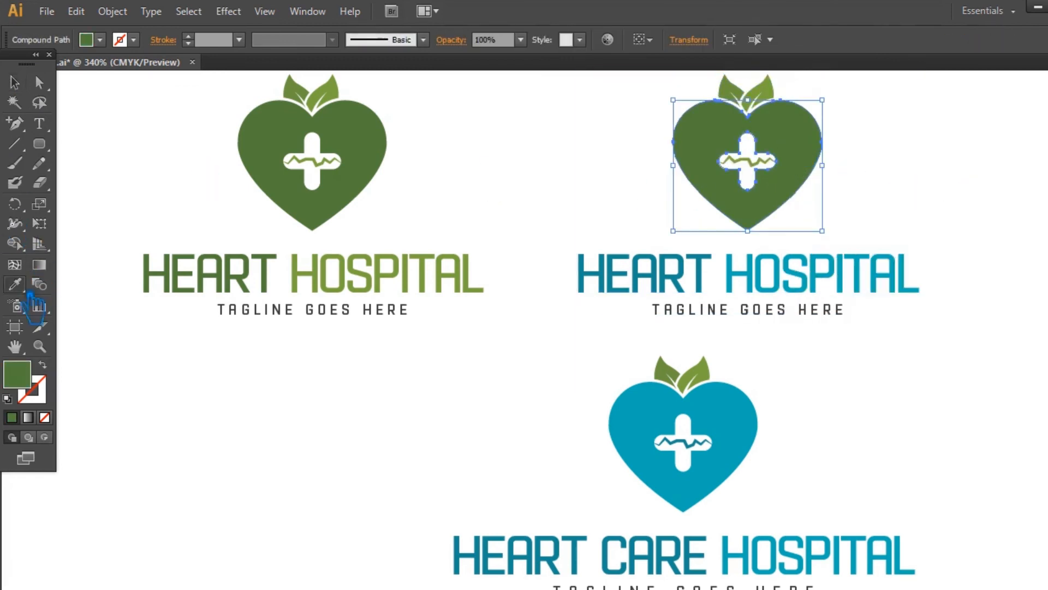
{"action": "left_click", "coordinate": [744, 428]}
{"action": "key", "text": "v"}
{"action": "left_click", "coordinate": [979, 202]}
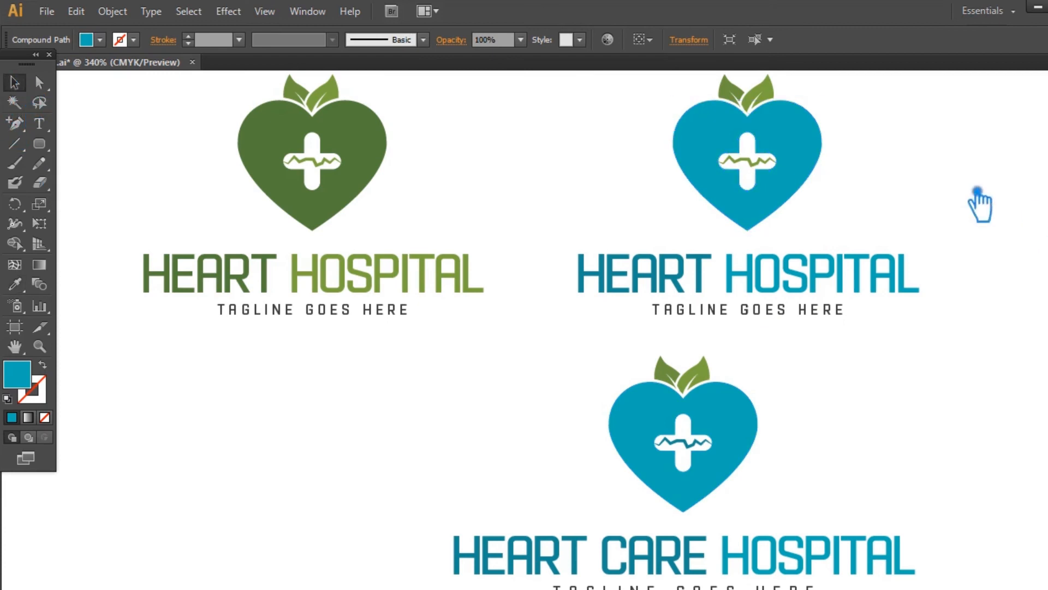
Recolor the pulse line inside the blue copy's cross with the bright blue of "HOSPITAL".
{"action": "left_click", "coordinate": [753, 161]}
{"action": "key", "text": "i"}
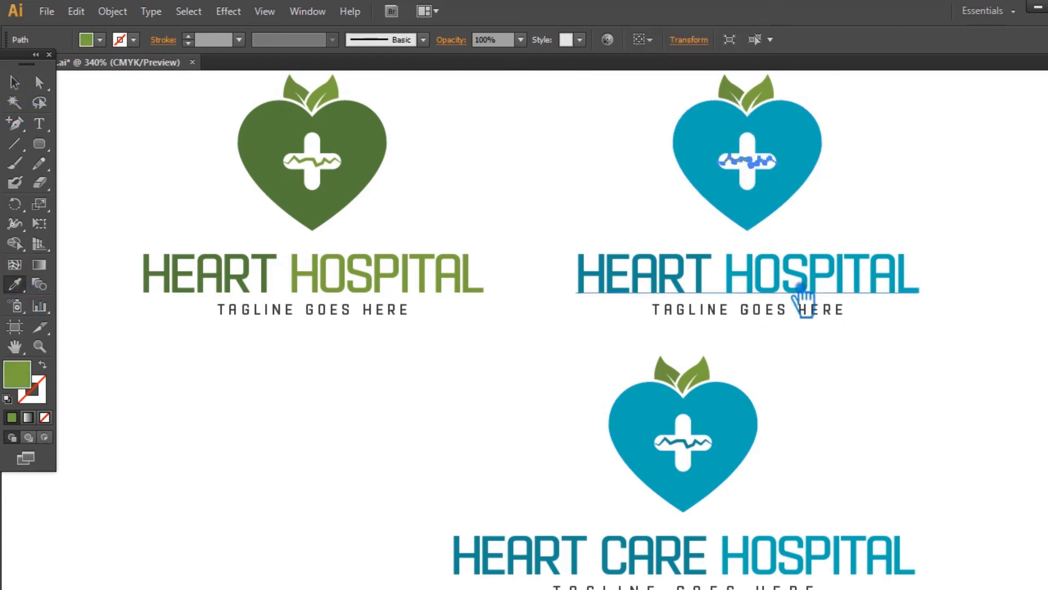
{"action": "left_click", "coordinate": [817, 292]}
{"action": "key", "text": "v"}
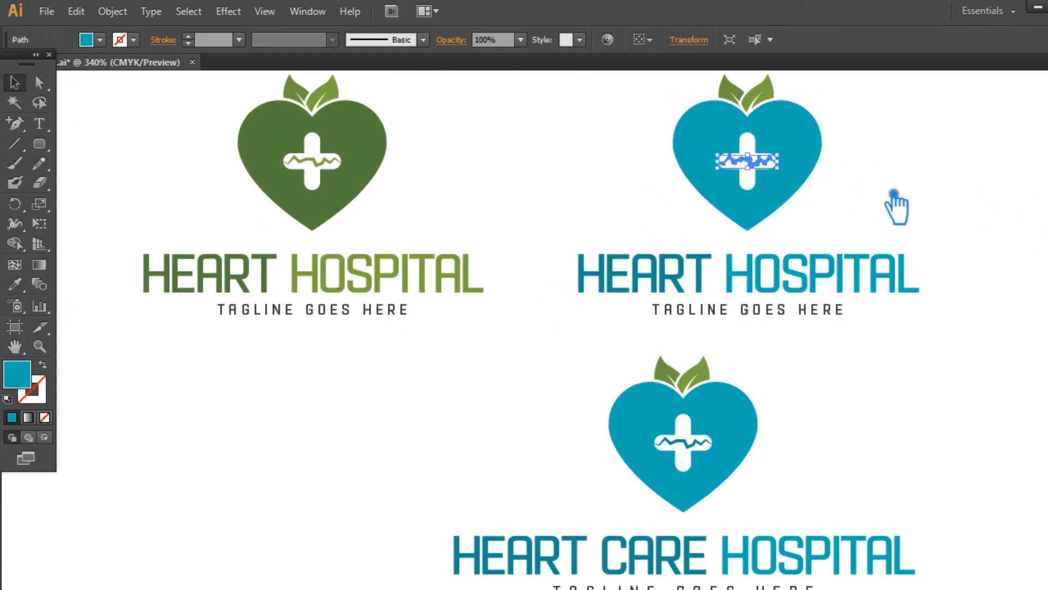
{"action": "left_click", "coordinate": [894, 194]}
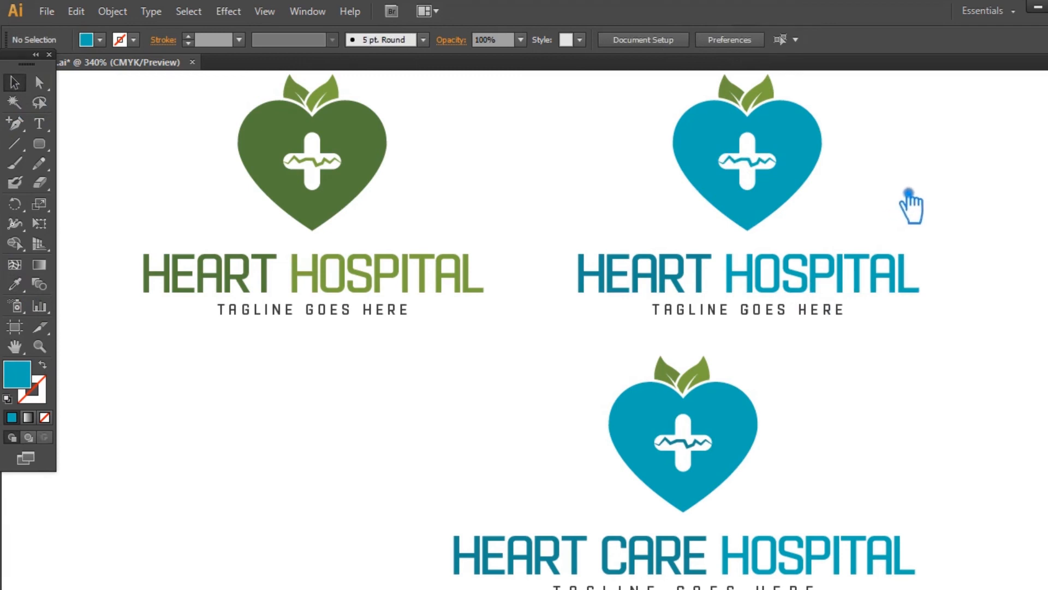
Recolor the blue copy's pulse line with the dark teal of "HEART" in its title.
{"action": "left_click", "coordinate": [767, 162]}
{"action": "key", "text": "i"}
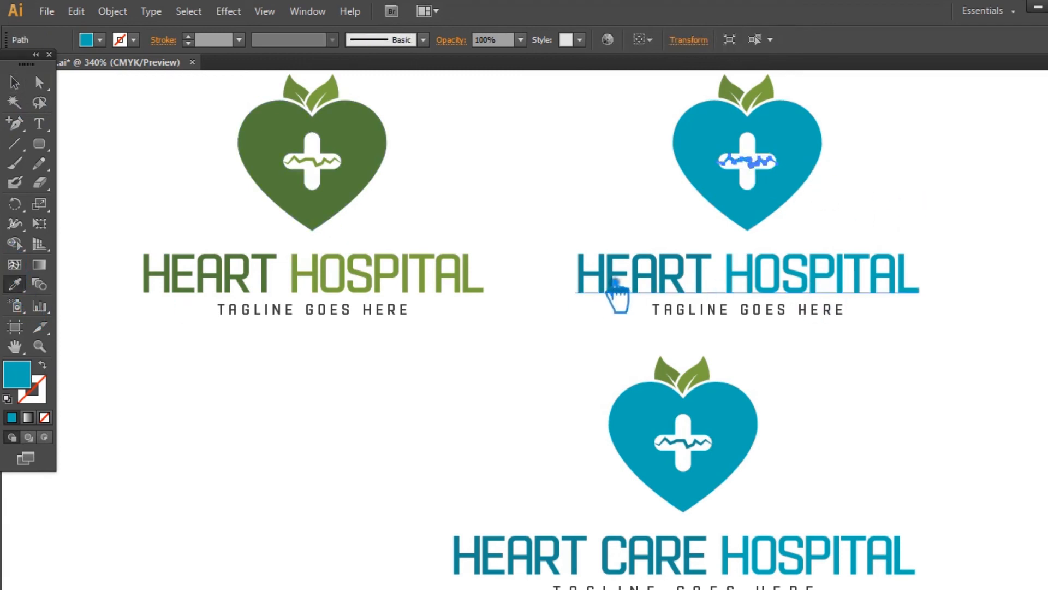
{"action": "left_click", "coordinate": [615, 283]}
{"action": "left_click", "coordinate": [15, 83]}
{"action": "left_click", "coordinate": [492, 159]}
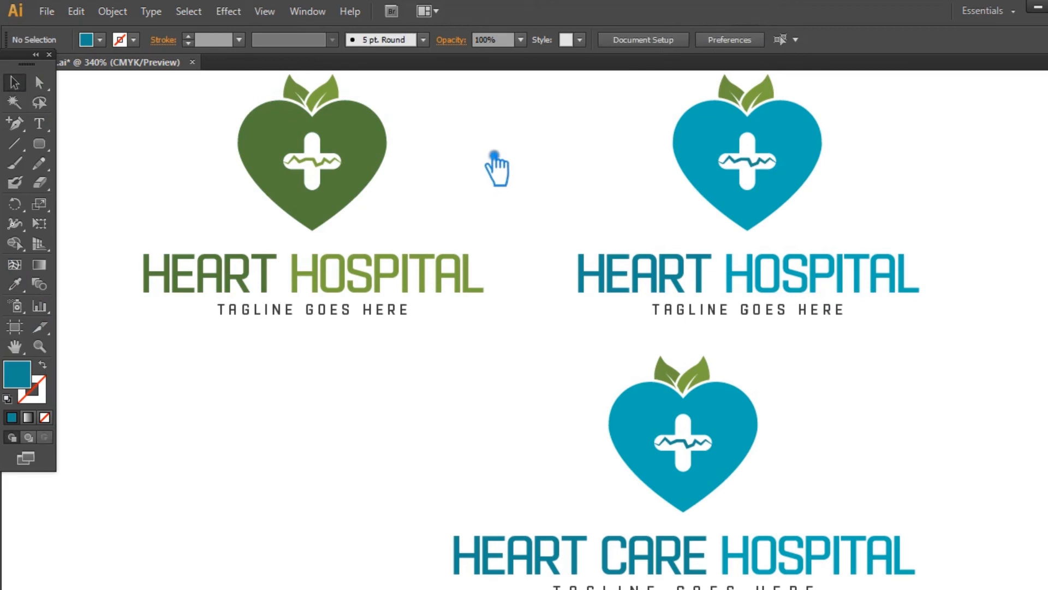
Delete the entire old "HEART CARE HOSPITAL" logo below the two variations.
{"action": "left_click", "coordinate": [715, 483]}
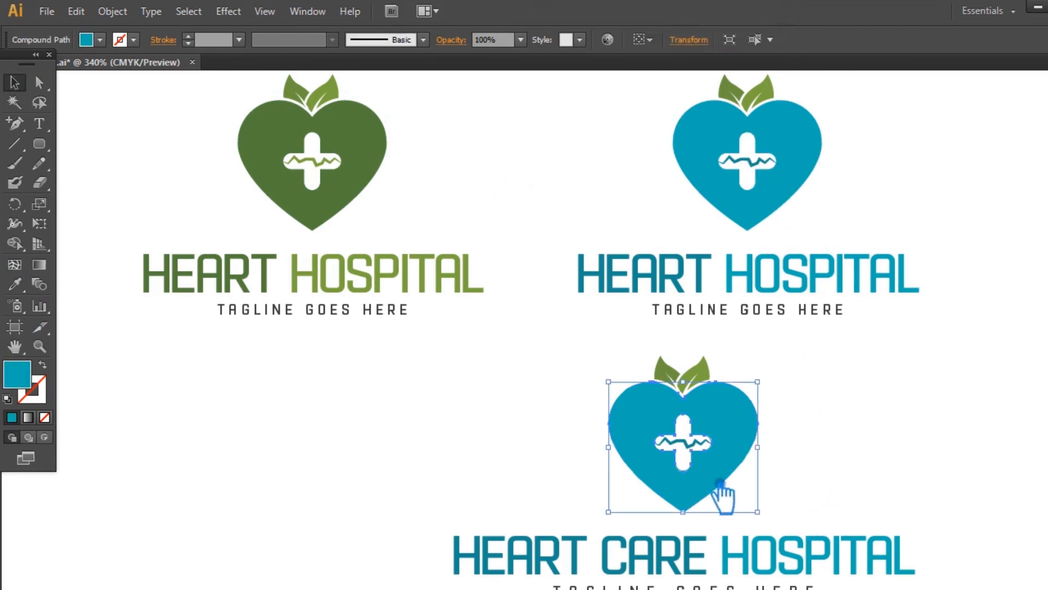
{"action": "left_click", "coordinate": [919, 477]}
{"action": "scroll", "coordinate": [919, 477], "scroll_direction": "down", "scroll_amount": 3}
{"action": "left_click_drag", "start_coordinate": [868, 559], "coordinate": [464, 317]}
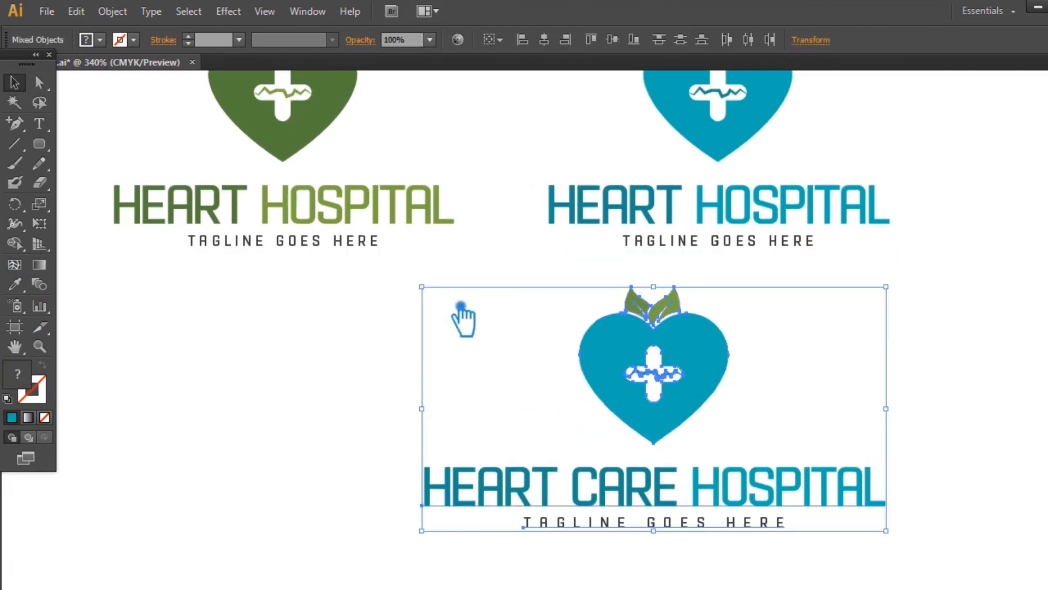
{"action": "left_click", "coordinate": [566, 327]}
{"action": "scroll", "coordinate": [695, 514], "scroll_direction": "up", "scroll_amount": 8}
Group the leaves, heart and pulse line of the blue logo's icon.
{"action": "left_click_drag", "start_coordinate": [928, 504], "coordinate": [698, 138]}
{"action": "left_click", "coordinate": [562, 54]}
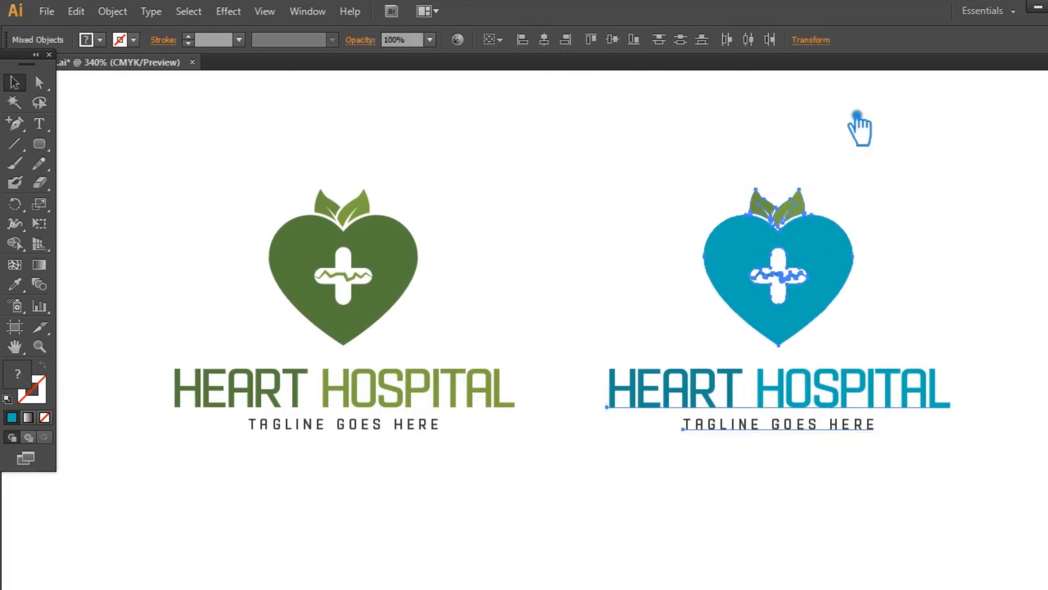
{"action": "left_click", "coordinate": [907, 280]}
{"action": "left_click_drag", "start_coordinate": [890, 318], "coordinate": [670, 163]}
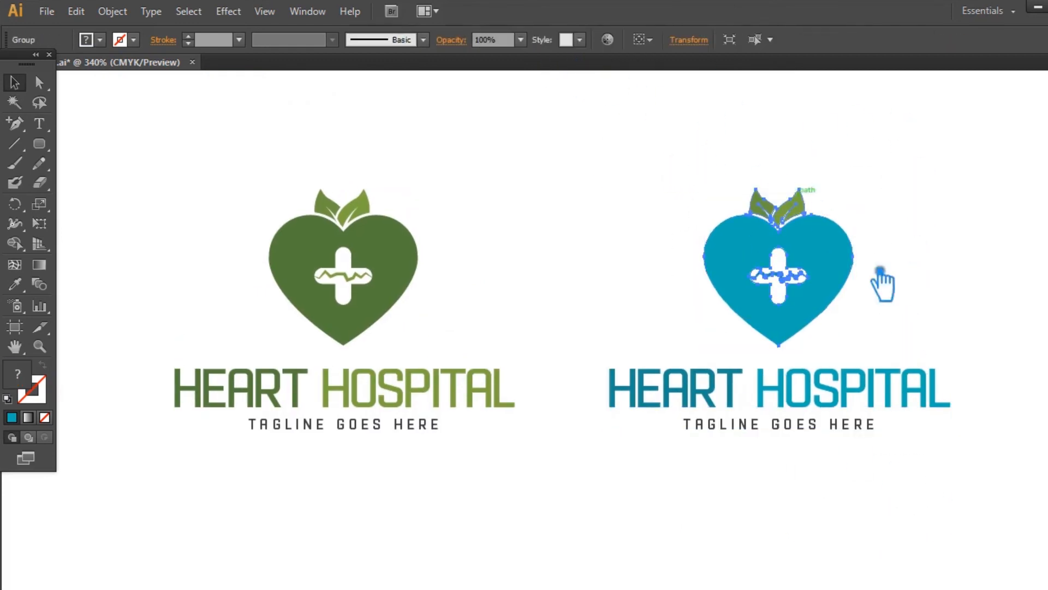
{"action": "left_click", "coordinate": [807, 354]}
{"action": "left_click", "coordinate": [770, 390]}
Group the blue logo's icon, title and tagline into a single object.
{"action": "left_click", "coordinate": [950, 483]}
{"action": "left_click_drag", "start_coordinate": [950, 483], "coordinate": [586, 188]}
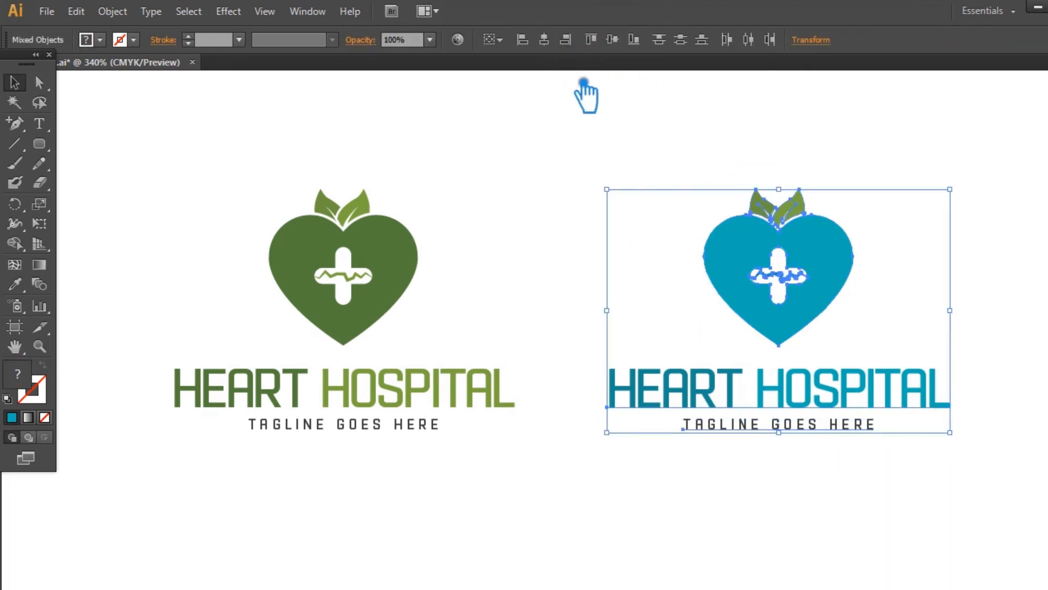
{"action": "key", "text": "ctrl+g"}
{"action": "left_click", "coordinate": [592, 196]}
Ungroup the green logo and check that its title and heart can be selected separately.
{"action": "left_click", "coordinate": [417, 396]}
{"action": "right_click", "coordinate": [408, 378]}
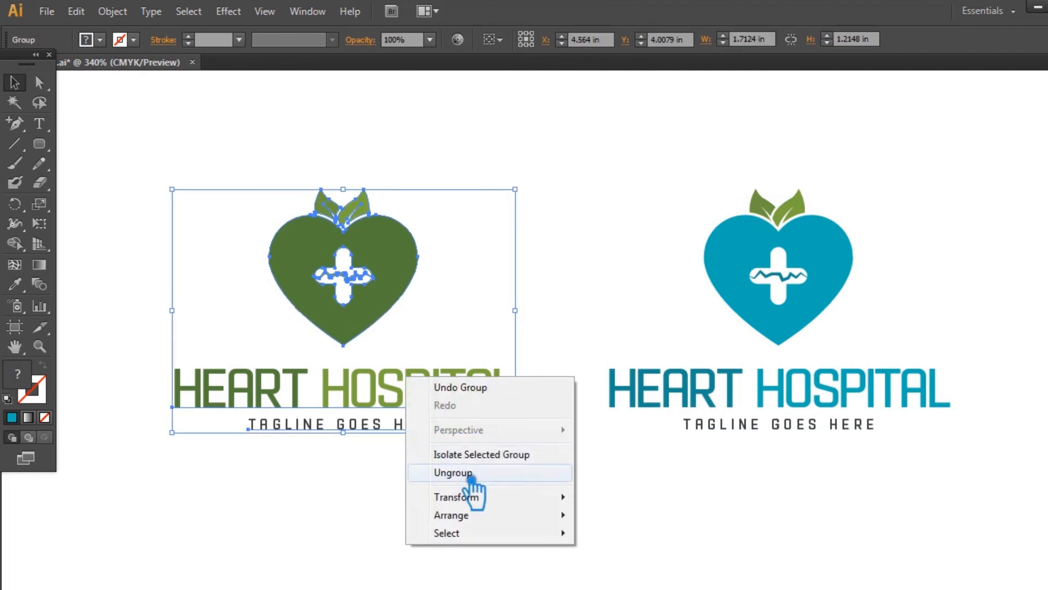
{"action": "left_click", "coordinate": [472, 480]}
{"action": "left_click", "coordinate": [392, 403]}
{"action": "left_click", "coordinate": [403, 304]}
{"action": "left_click", "coordinate": [525, 388]}
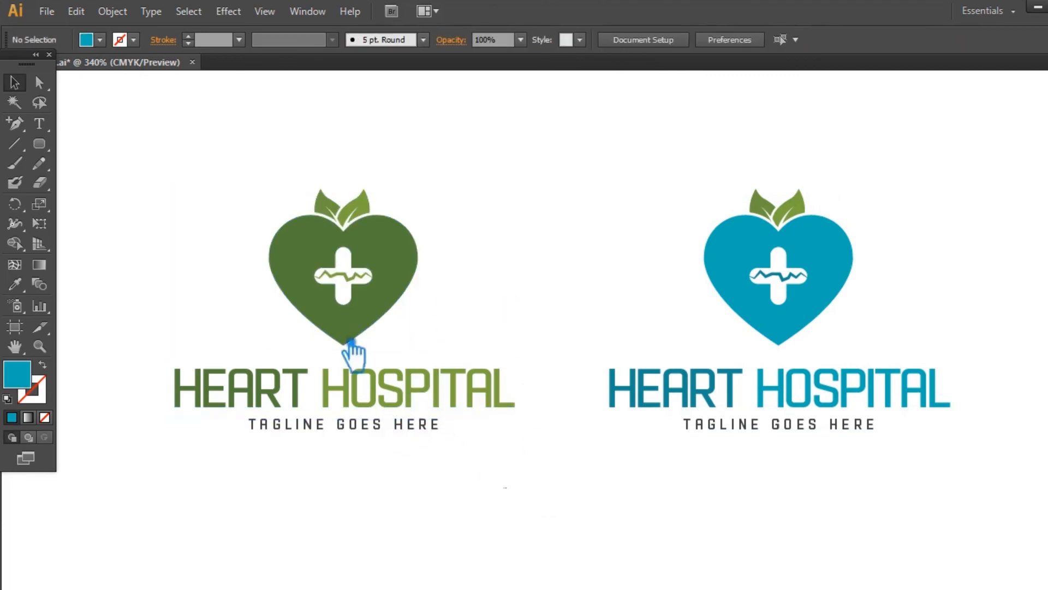
Group the green logo's icon, title and tagline into a single object.
{"action": "left_click_drag", "start_coordinate": [448, 439], "coordinate": [328, 87]}
{"action": "left_click", "coordinate": [566, 309]}
{"action": "left_click_drag", "start_coordinate": [549, 474], "coordinate": [166, 152]}
{"action": "key", "text": "ctrl+g"}
Move the grouped blue logo horizontally closer to the green logo, keeping both level.
{"action": "left_click", "coordinate": [885, 480]}
{"action": "left_click_drag", "start_coordinate": [952, 508], "coordinate": [603, 206]}
{"action": "left_click", "coordinate": [603, 206]}
{"action": "left_click_drag", "start_coordinate": [756, 281], "coordinate": [699, 290]}
{"action": "left_click", "coordinate": [980, 297]}
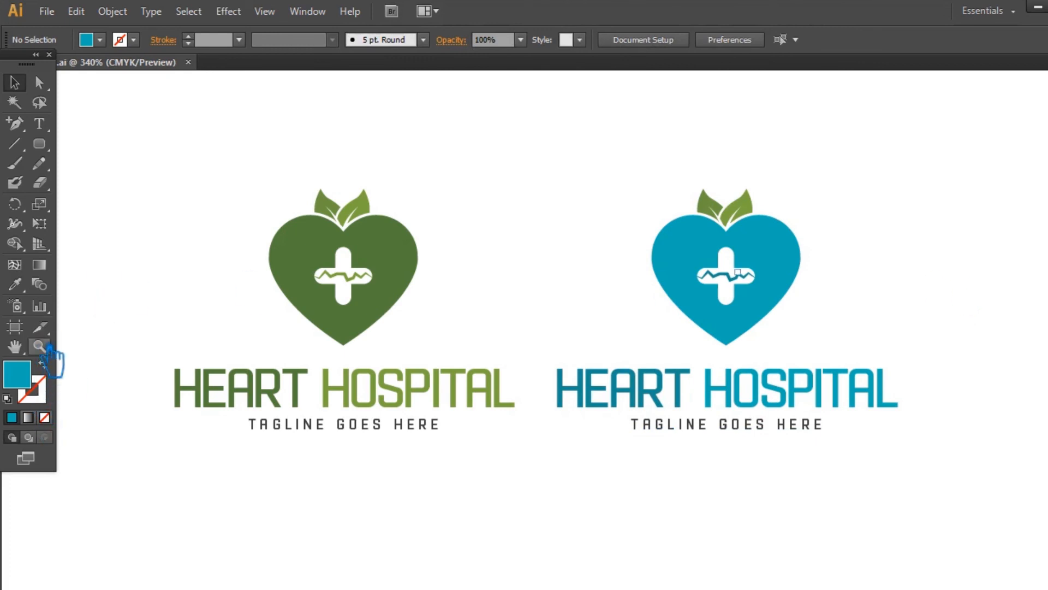
Enlarge and center the view on the green and blue logos for a final side-by-side look.
{"action": "left_click_drag", "start_coordinate": [386, 297], "coordinate": [976, 502]}
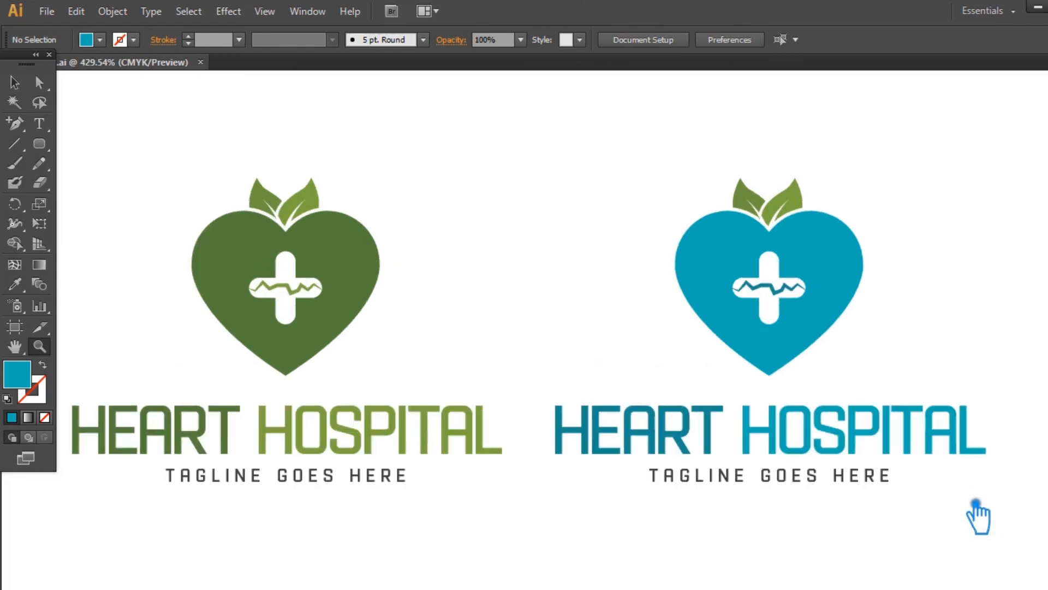
{"action": "mouse_move", "coordinate": [605, 530]}
{"action": "left_mouse_down"}
{"action": "mouse_move", "coordinate": [640, 538]}
{"action": "mouse_move", "coordinate": [625, 542]}
{"action": "mouse_move", "coordinate": [625, 531]}
{"action": "left_mouse_up"}
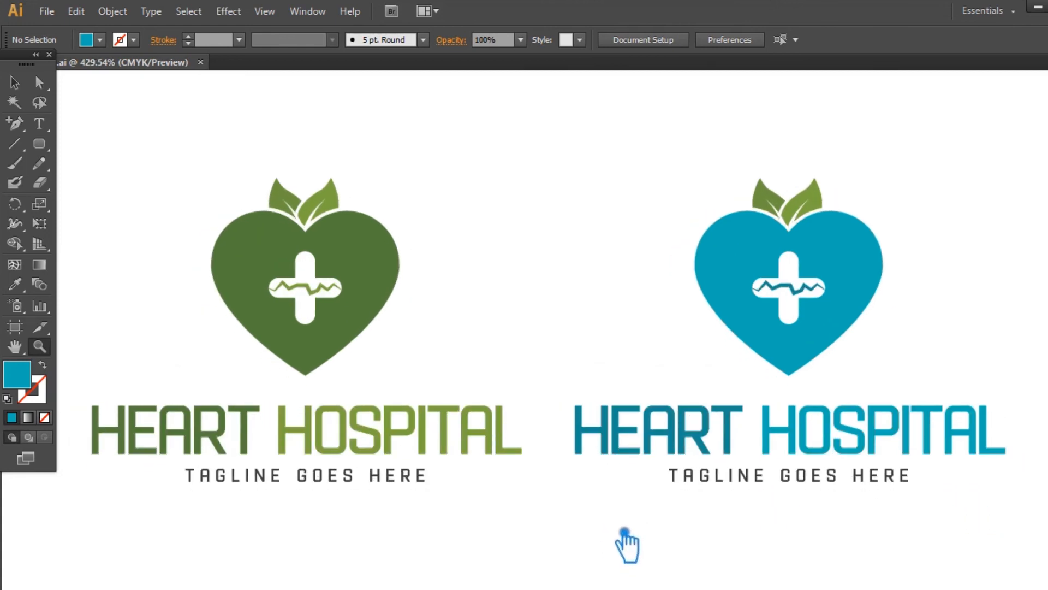
{"action": "left_click", "coordinate": [16, 82]}
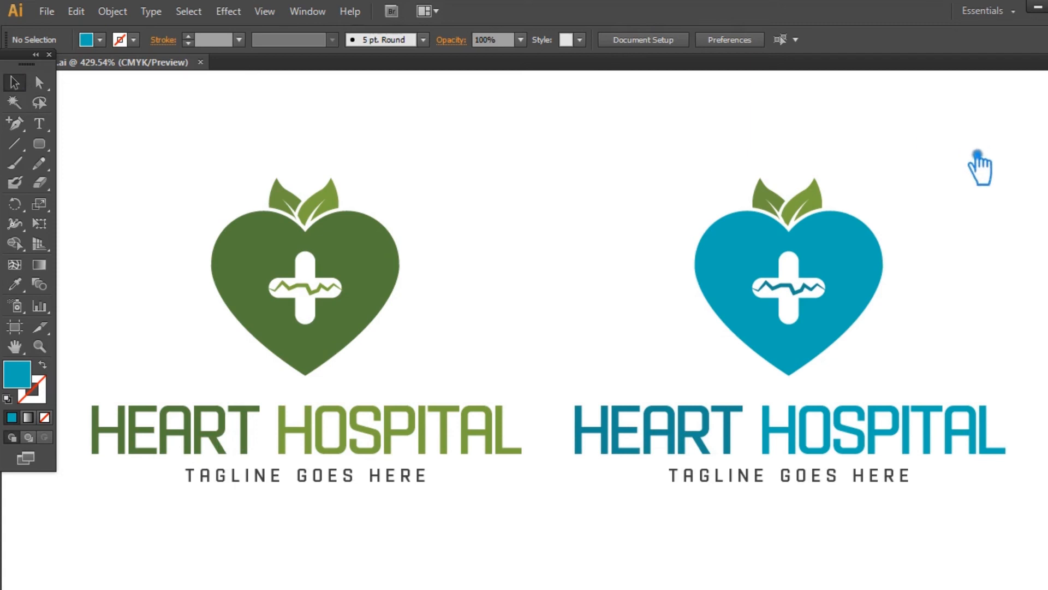